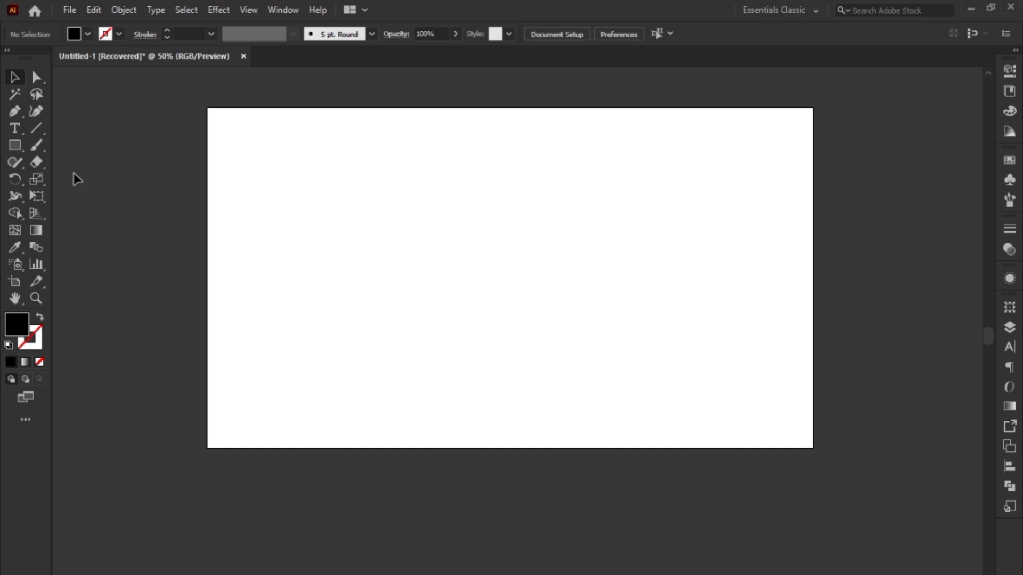
- Create a point text object reading "Adobe Illustrator" in the upper part of the artboard
key(t)
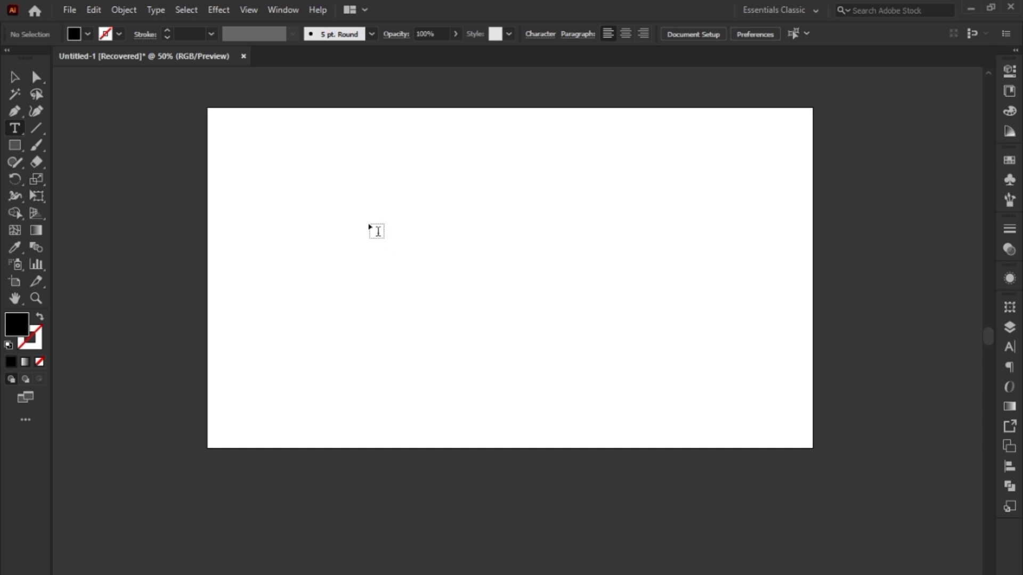
click(377, 231)
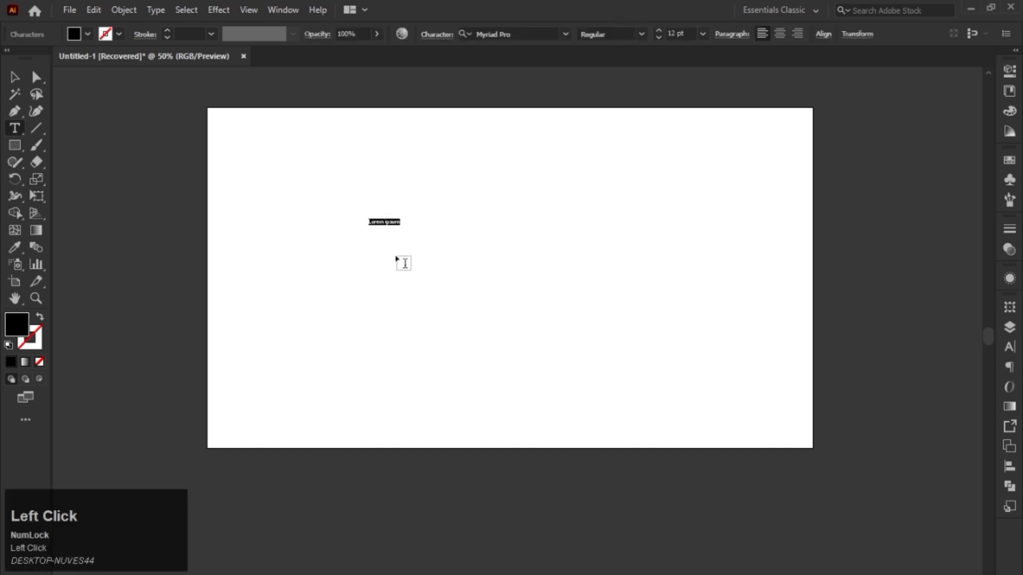
alt+scroll(377, 220, up, 7)
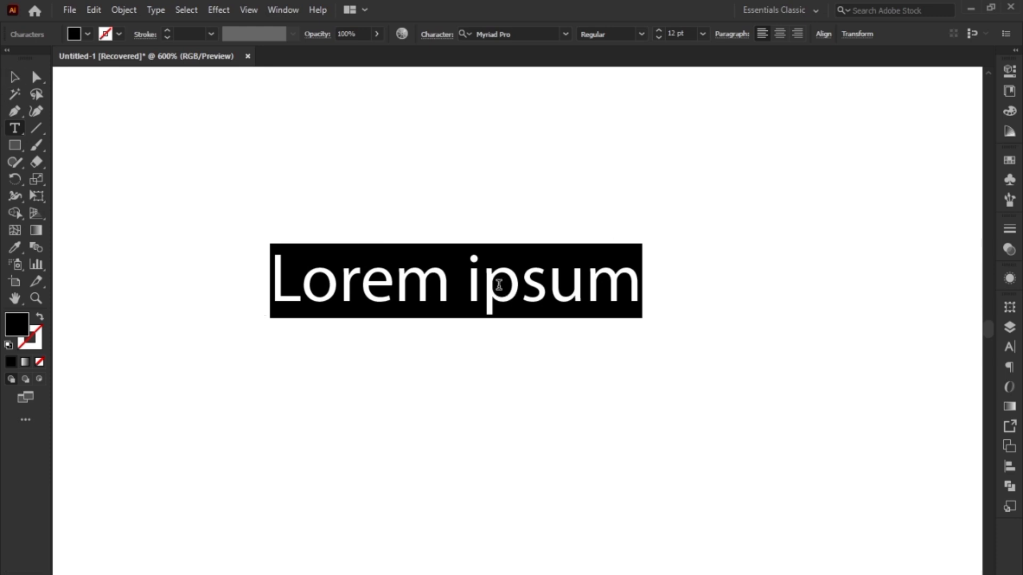
alt+scroll(403, 280, down, 3)
text(A)
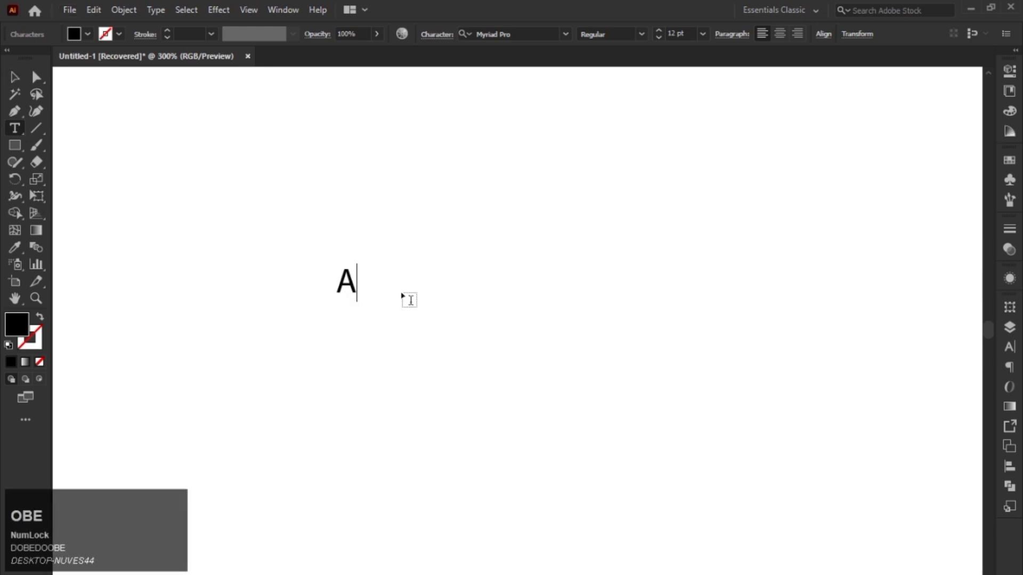
text(dobe Illus)
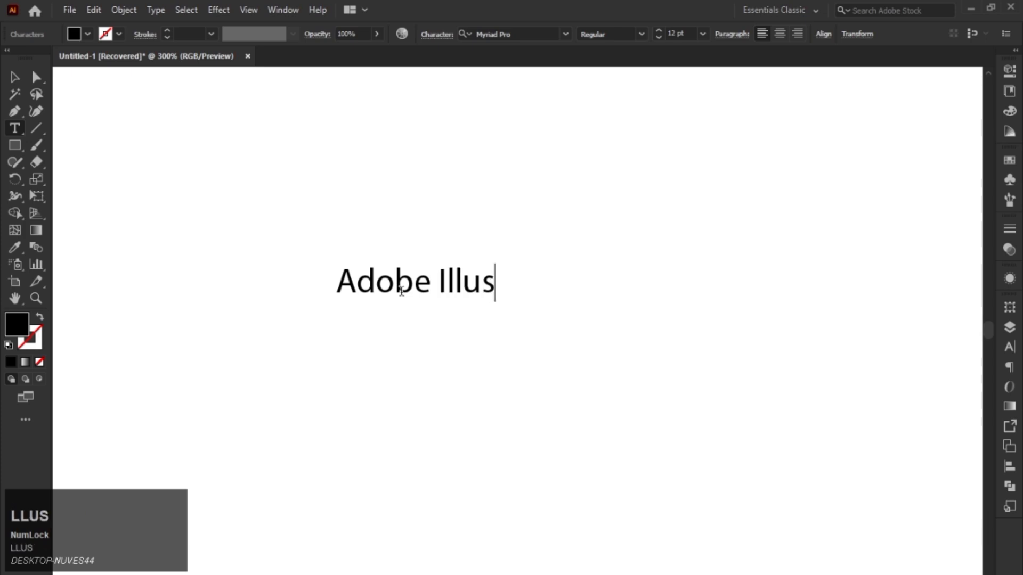
text(trator)
key(BackSpace)
key(BackSpace)
text(tor)
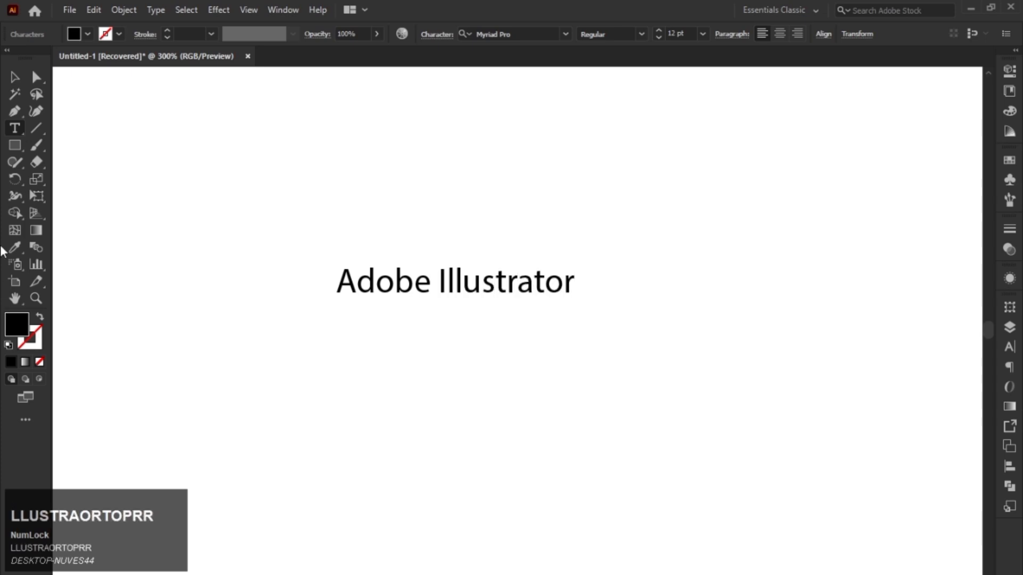
click(22, 80)
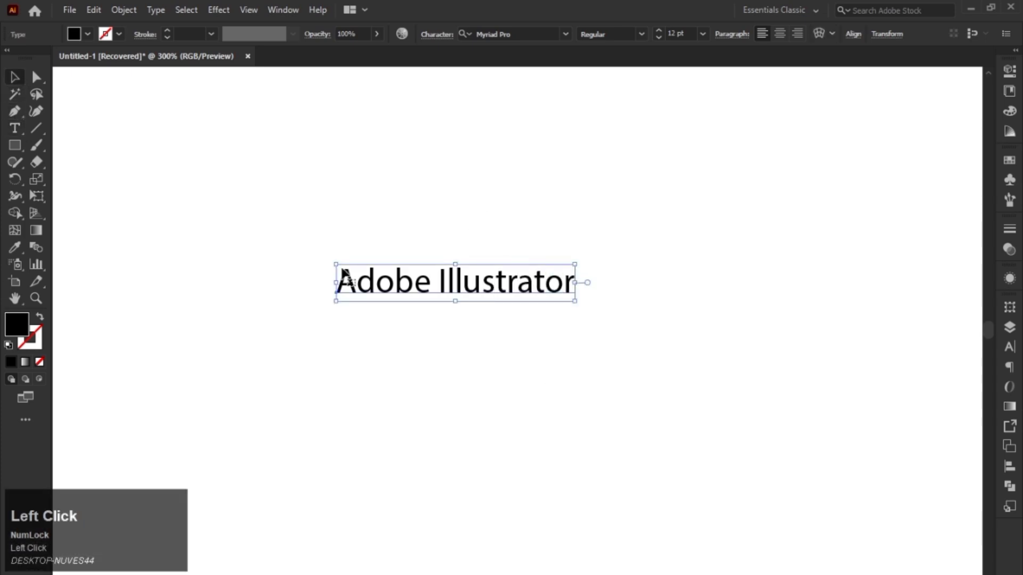
click(16, 78)
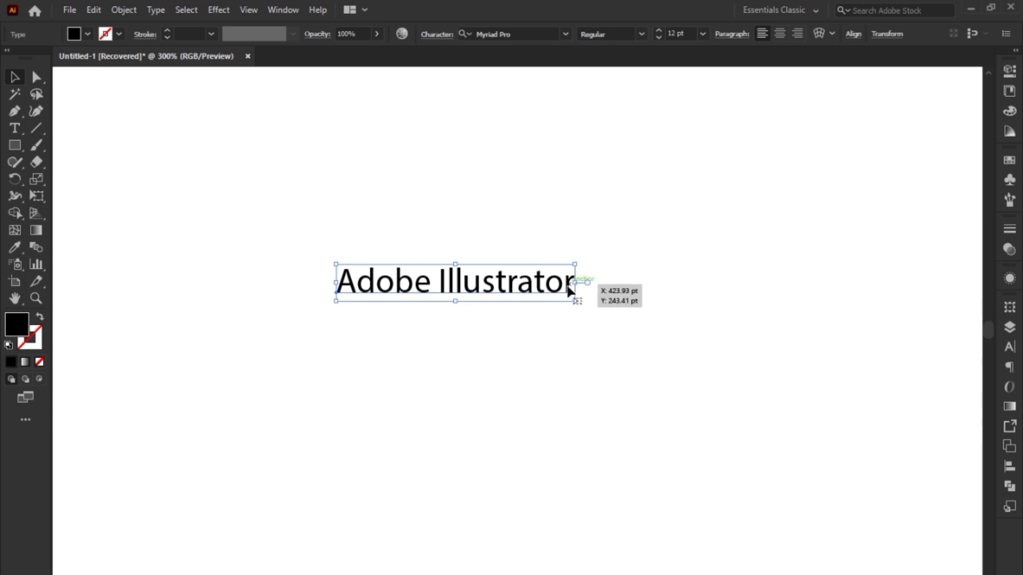
- Delete the word "Adobe" from the text, leaving only "Illustrator"
double_click(390, 291)
double_click(405, 287)
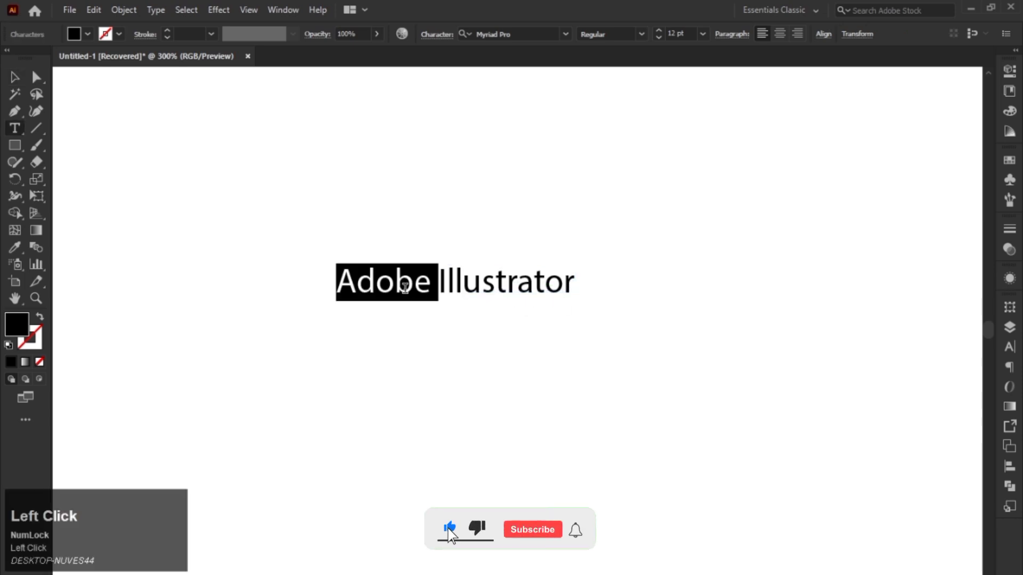
key(BackSpace)
click(15, 78)
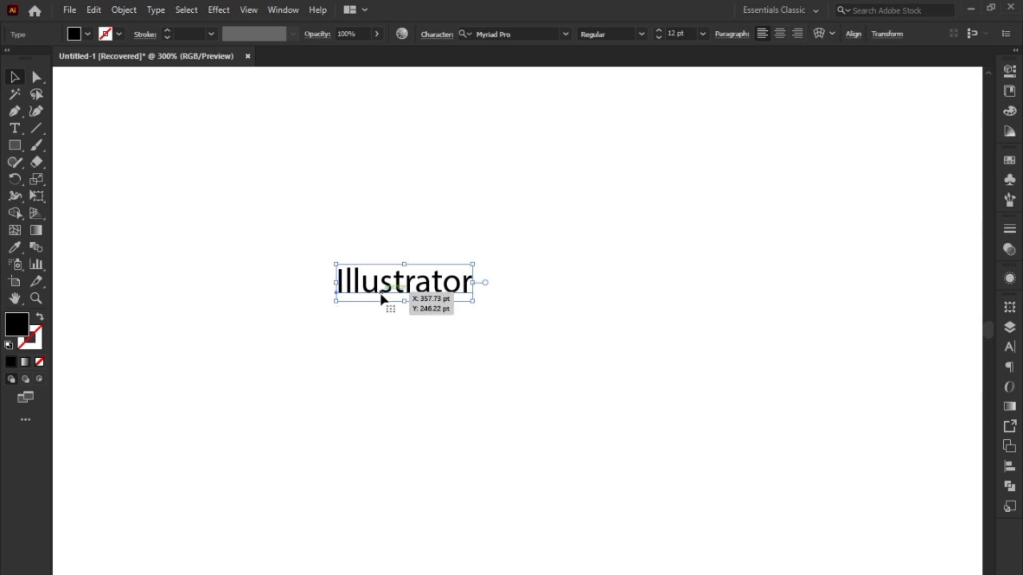
- Scale the "Illustrator" text up proportionally to about 113 pt
scroll(383, 298, down, 4)
drag(424, 264, 655, 235)
click(434, 217)
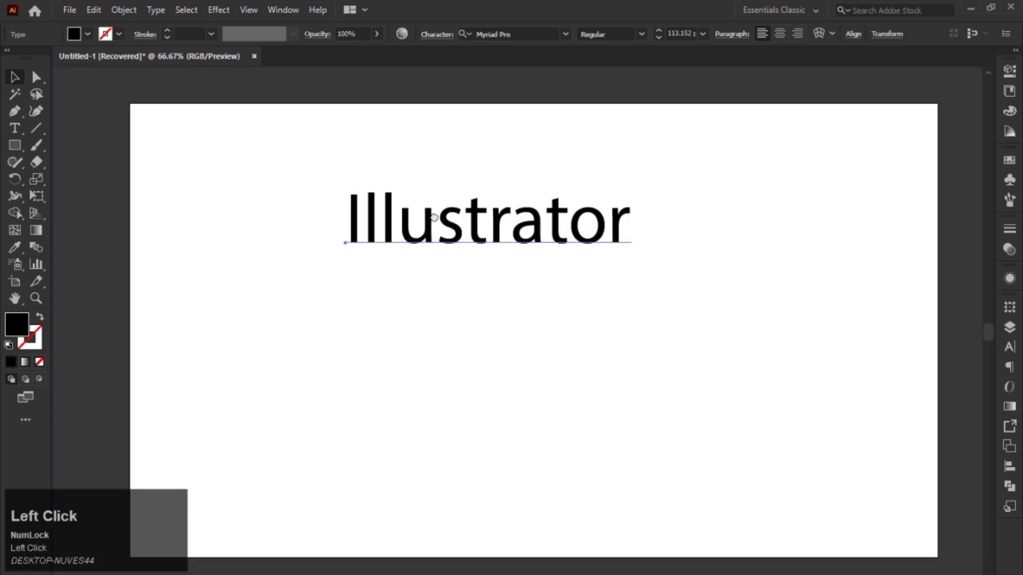
drag(434, 218, 422, 210)
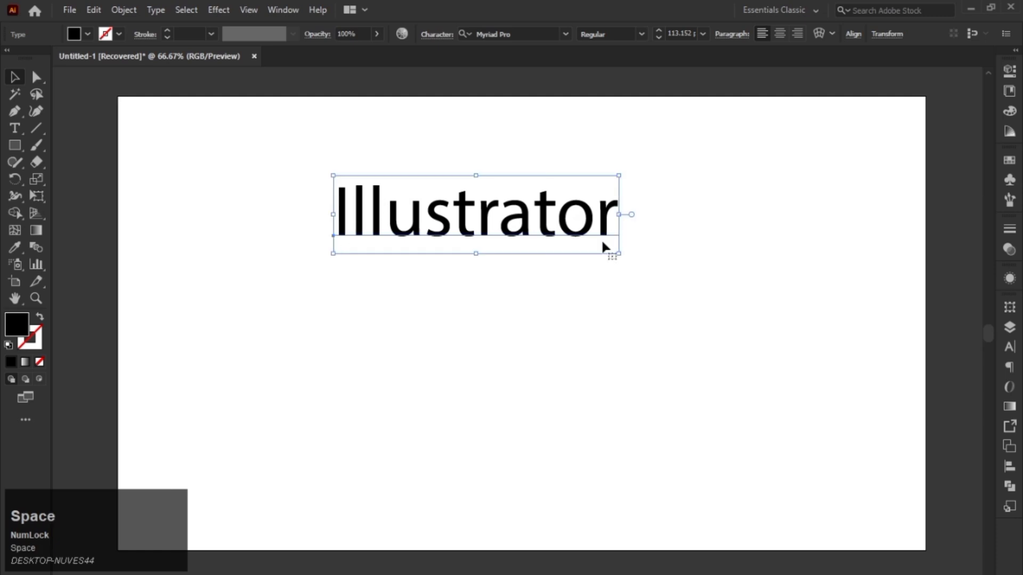
scroll(598, 217, up, 1)
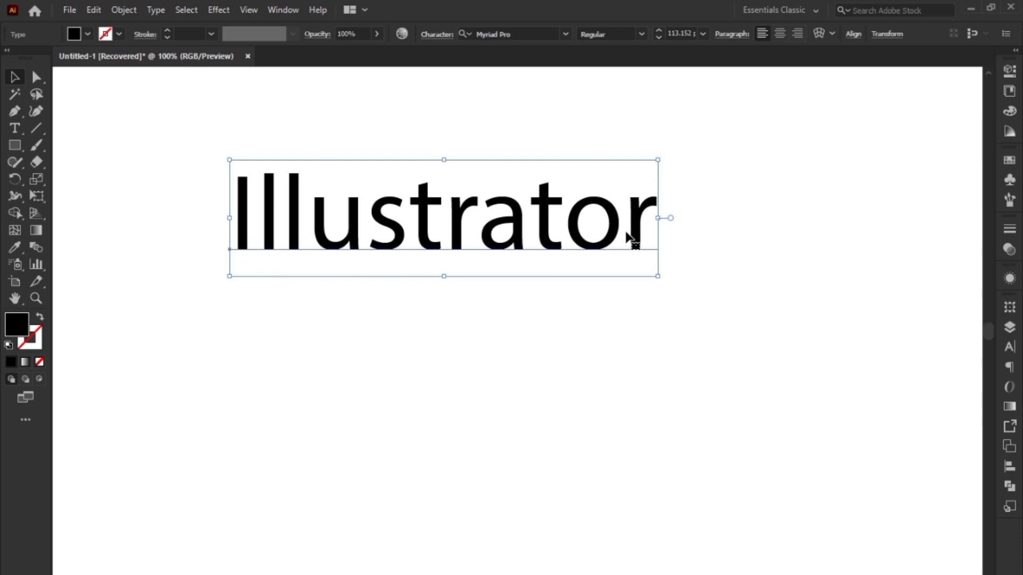
- Scale the "Illustrator" text down to about 99 pt and move it near the artboard's upper-left corner
scroll(629, 238, down, 1)
drag(621, 235, 541, 228)
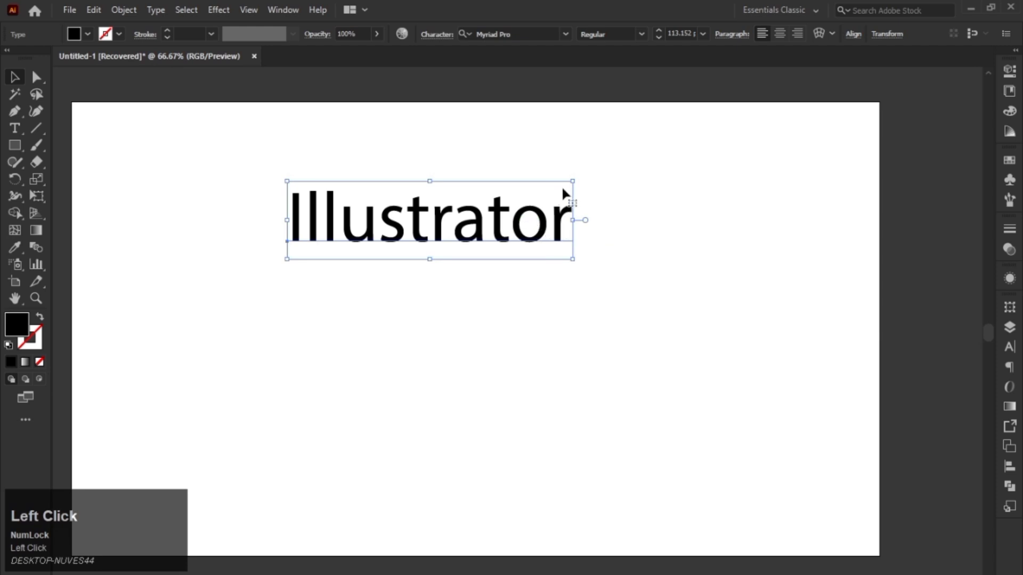
drag(570, 183, 537, 190)
drag(361, 221, 227, 202)
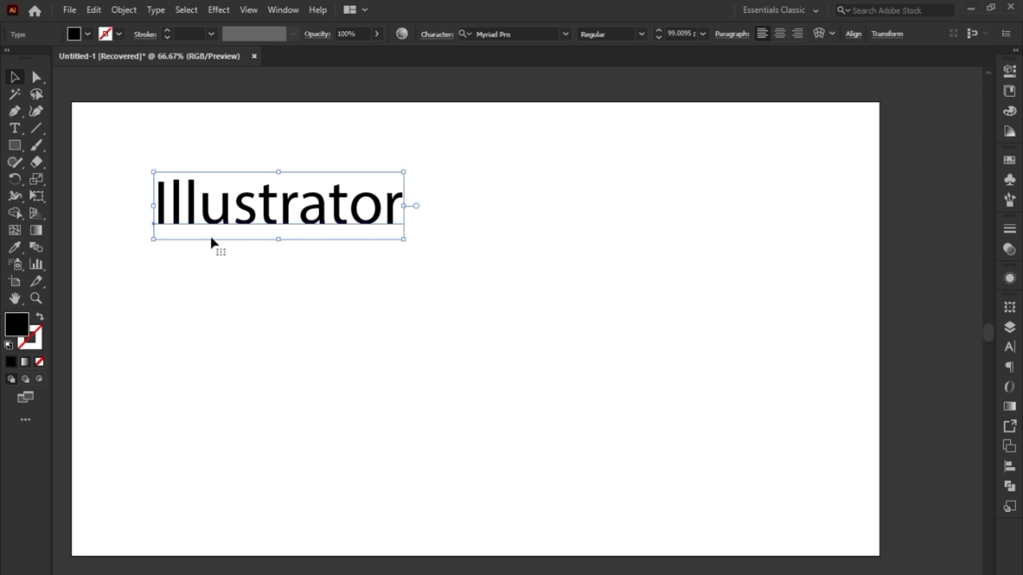
- Replace the text content with "Adobe Illustrator is a designing software"
double_click(277, 209)
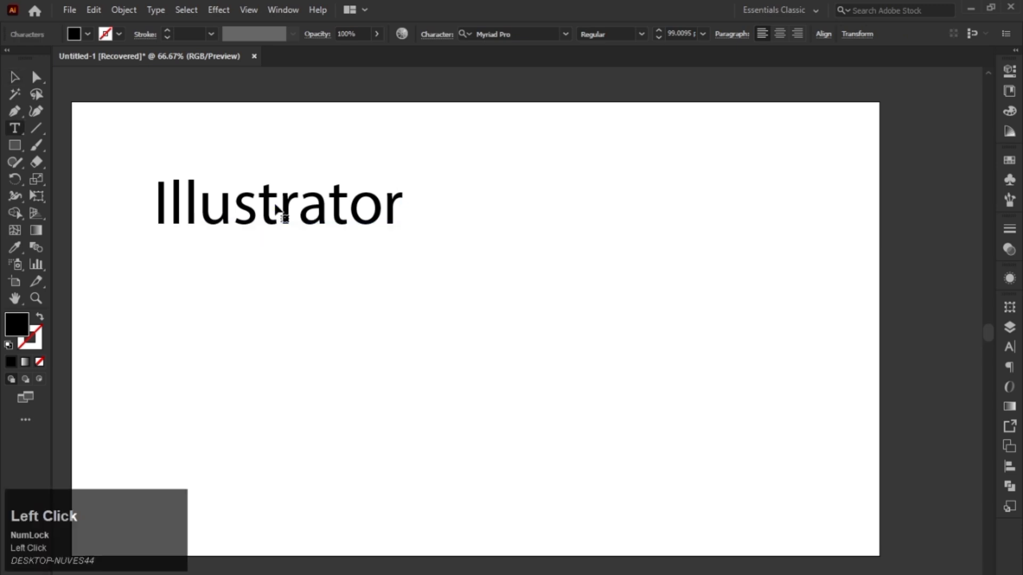
double_click(277, 209)
text(A)
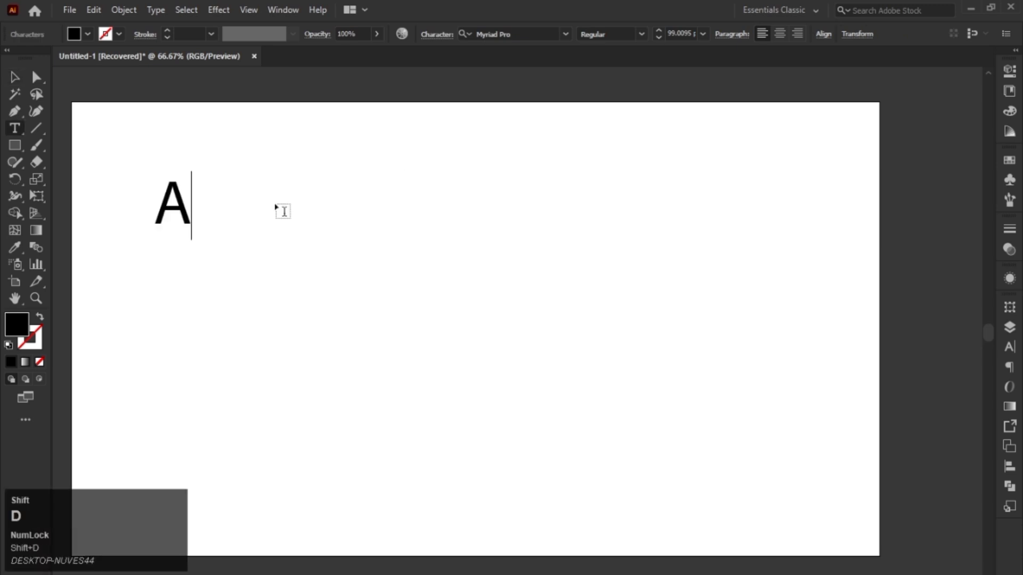
text(dobe Ilu)
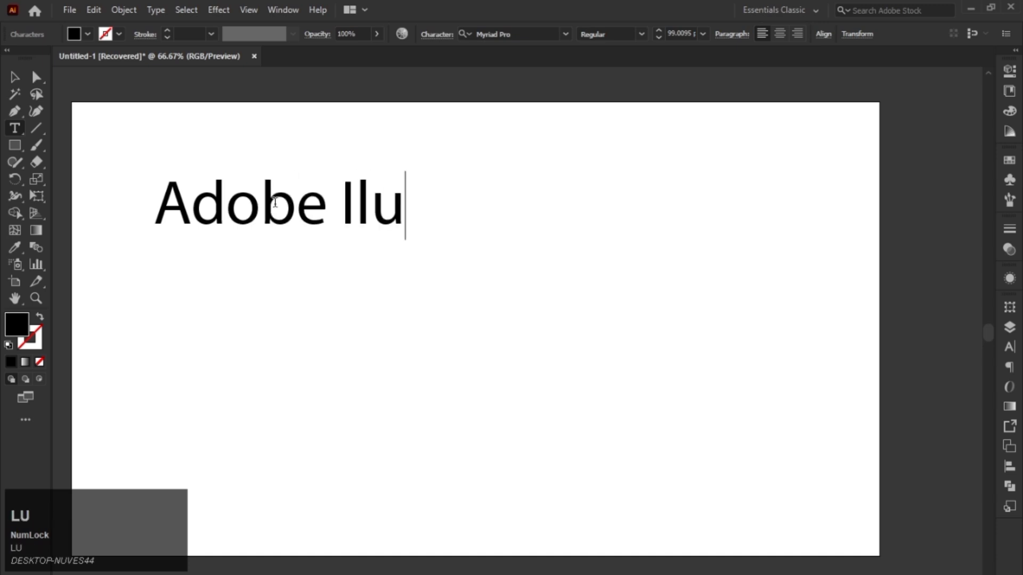
key(BackSpace)
text(lustra)
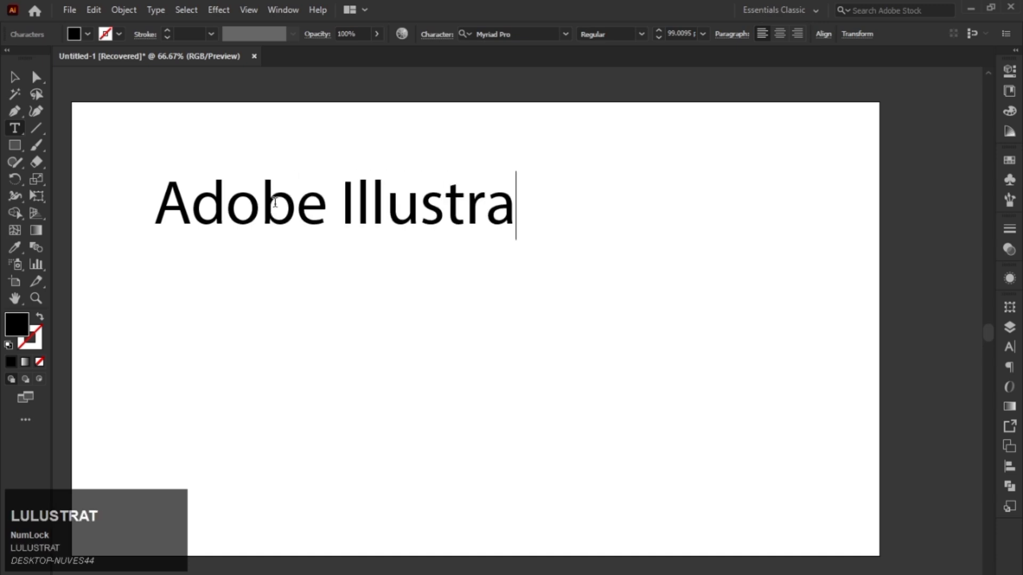
text(tor is a e)
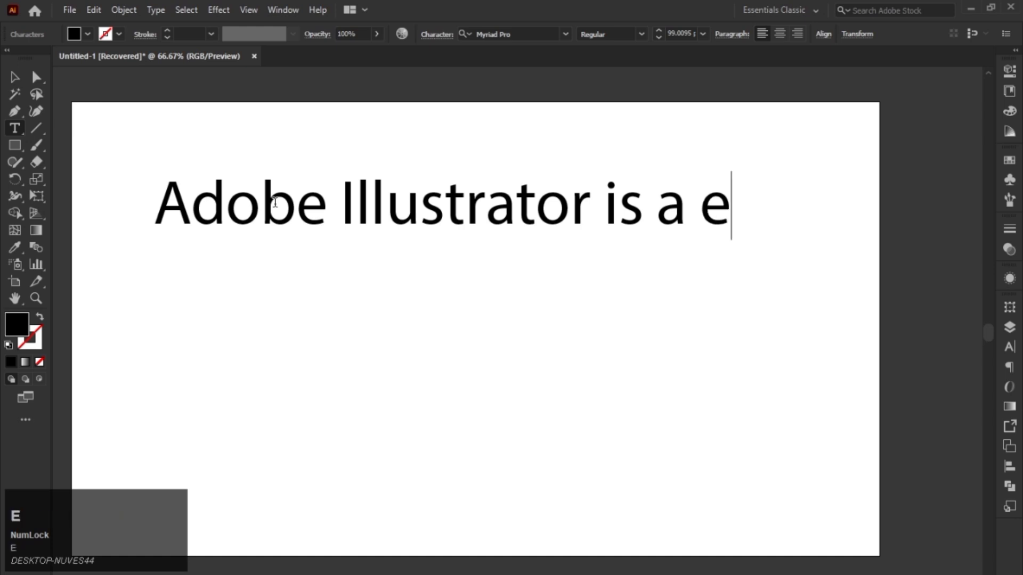
key(BackSpace)
text(e)
key(BackSpace)
text(des)
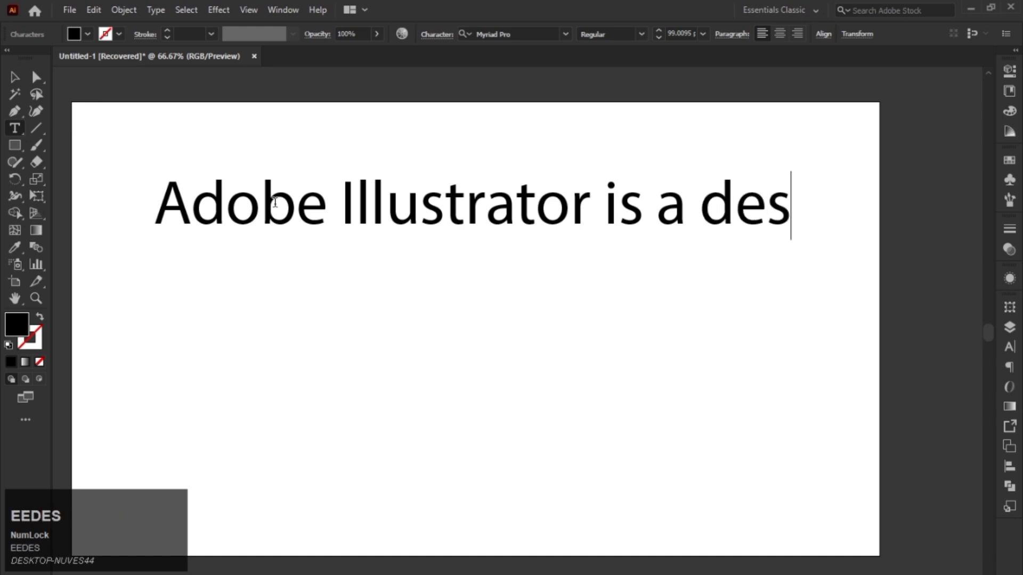
text(igning software)
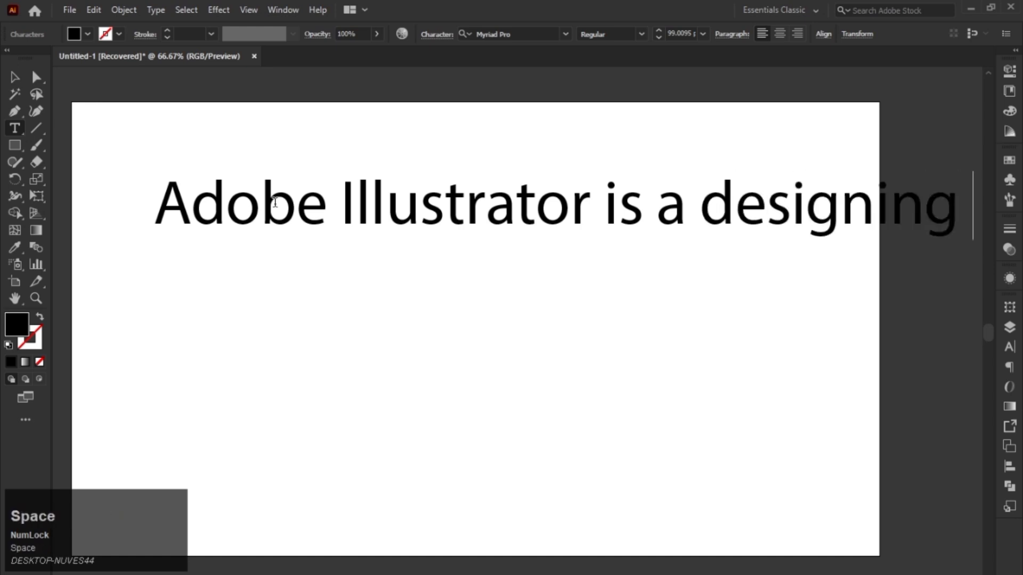
- Shrink the sentence proportionally to about 65 pt so it fits within the artboard width
click(14, 77)
scroll(149, 160, down, 1)
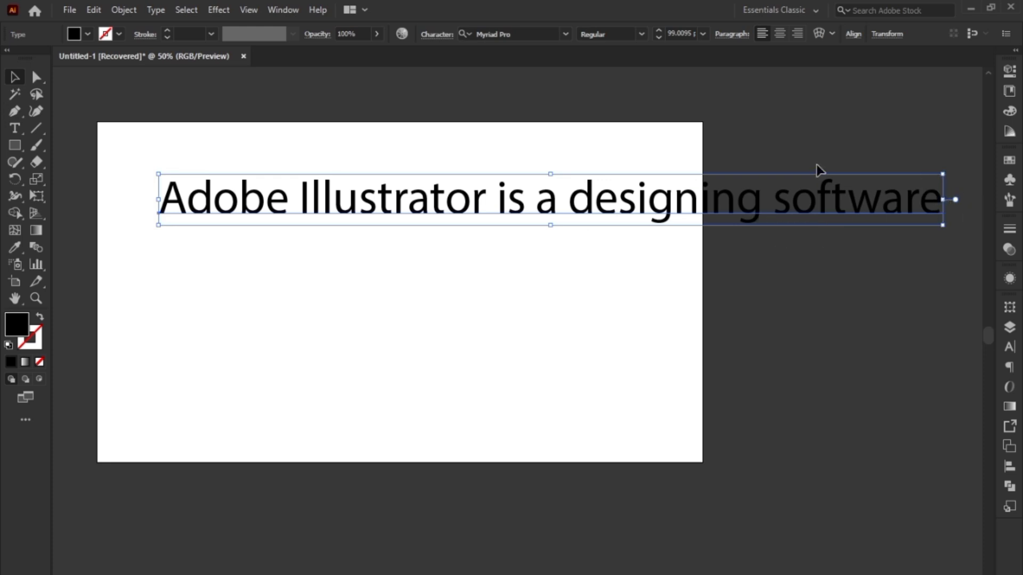
drag(943, 174, 670, 192)
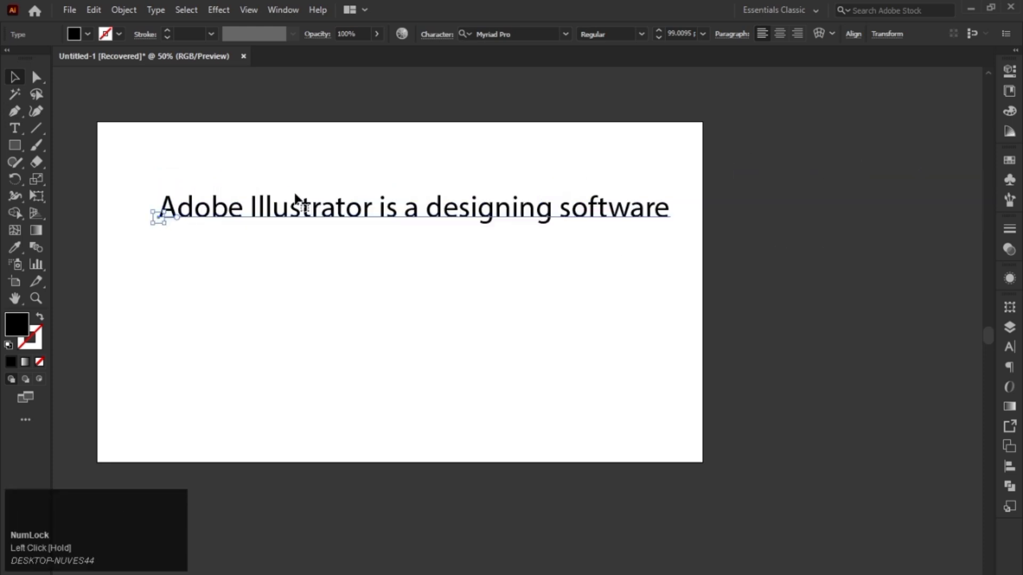
- Add a second line reading "This is second line." below the sentence
double_click(661, 211)
key(Return)
text(This is )
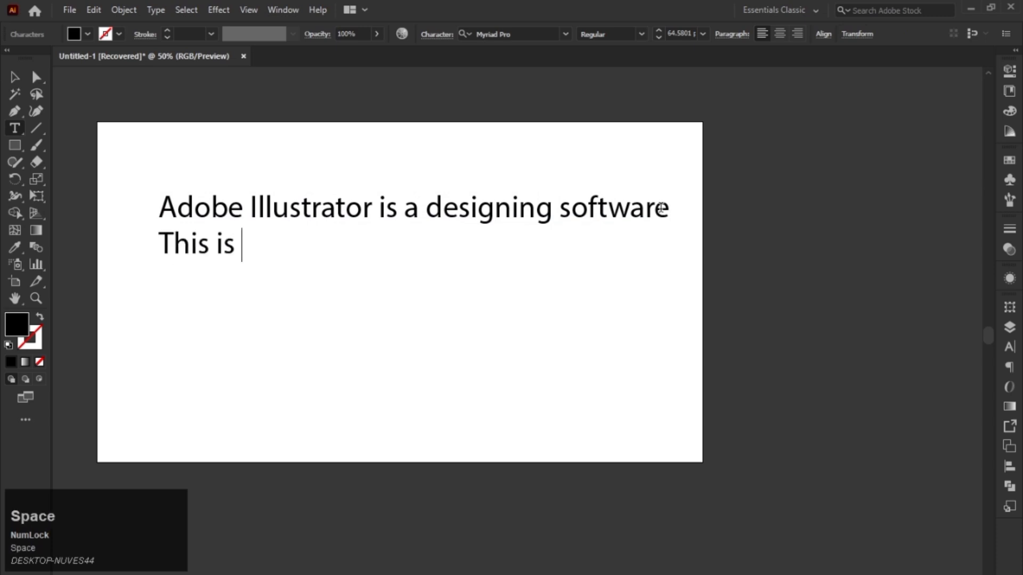
text(second line.)
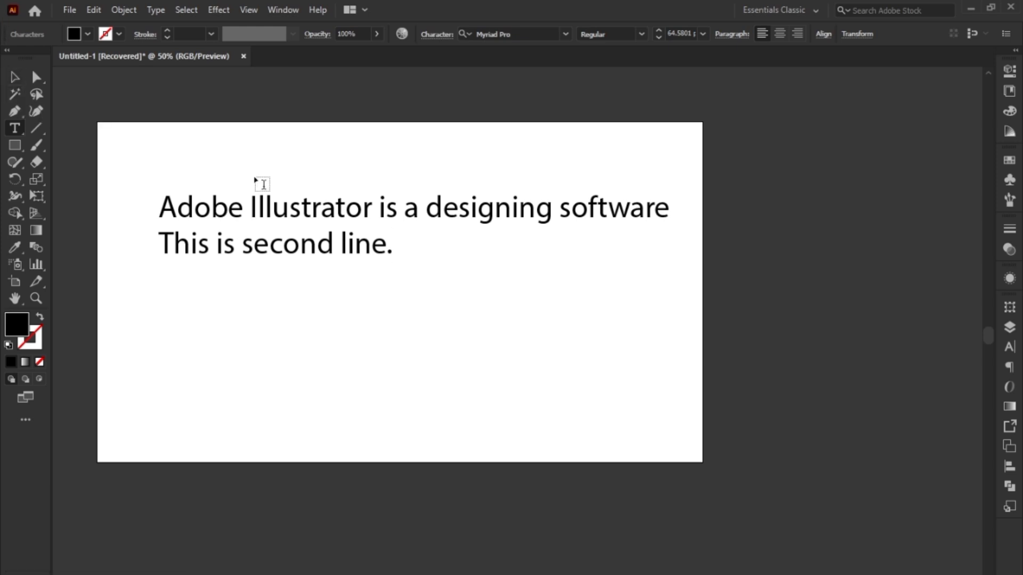
- Scale the two-line text down proportionally to about 38 pt
click(15, 78)
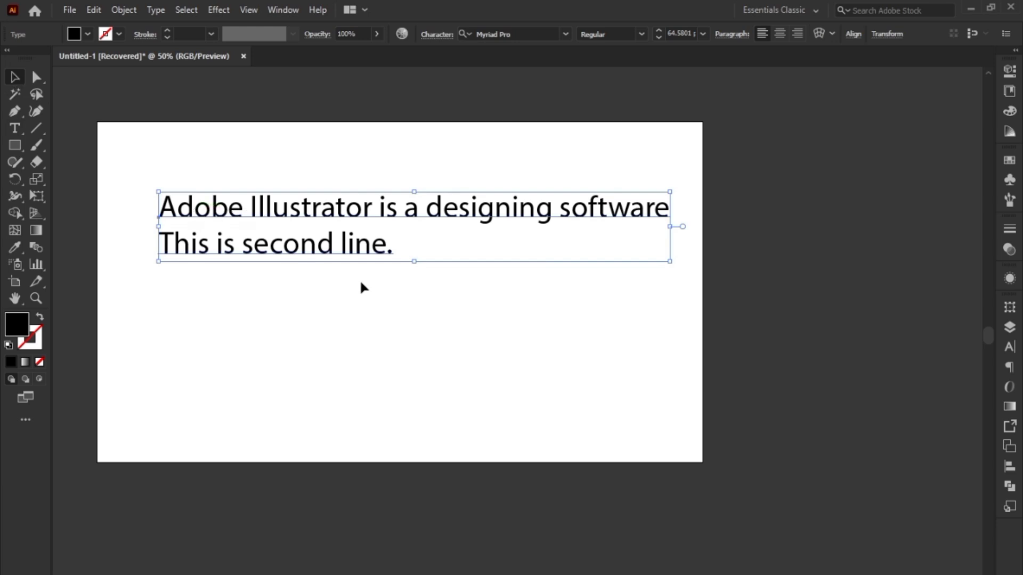
drag(669, 261, 620, 232)
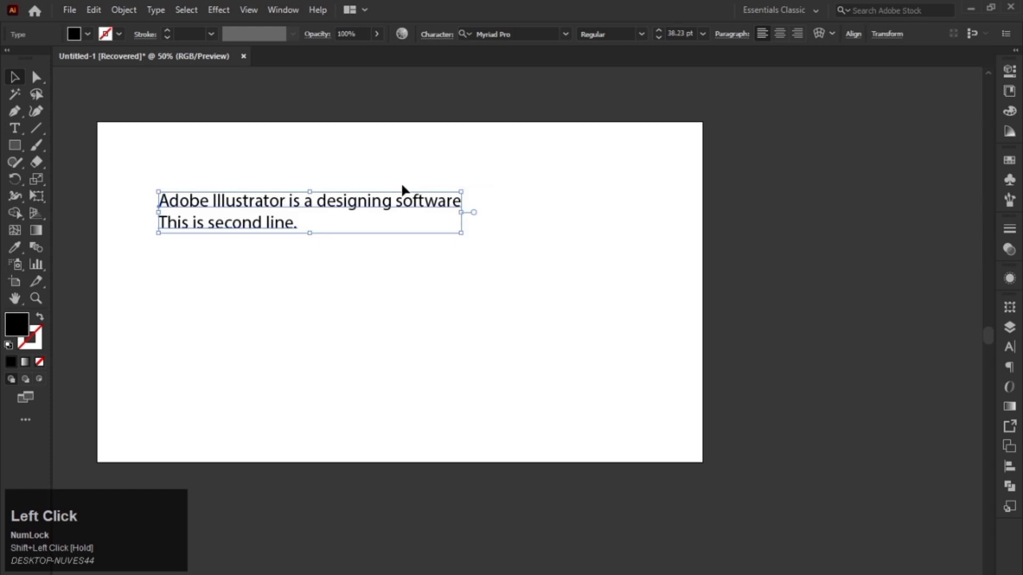
key(space)
drag(324, 211, 396, 210)
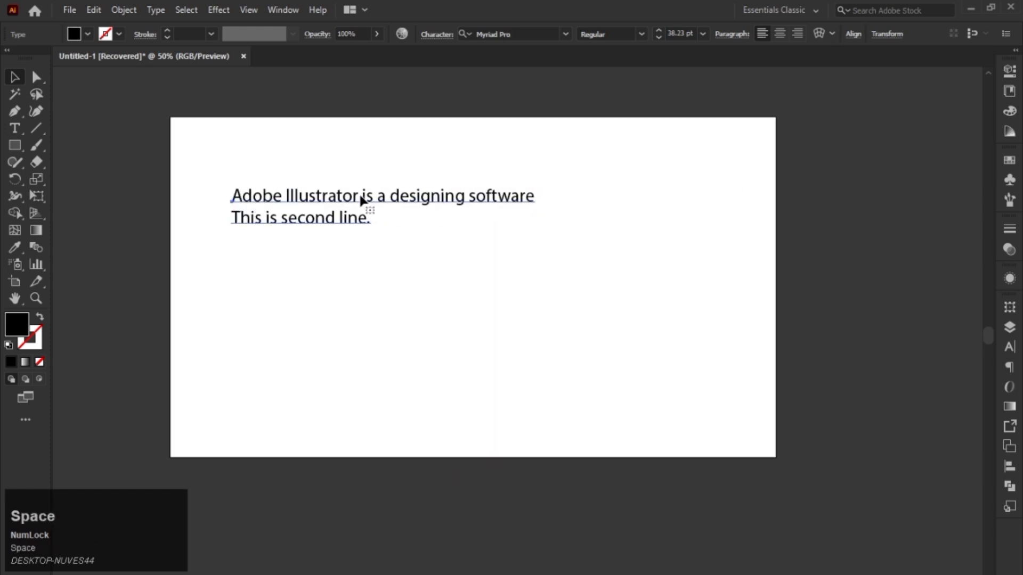
scroll(357, 205, up, 1)
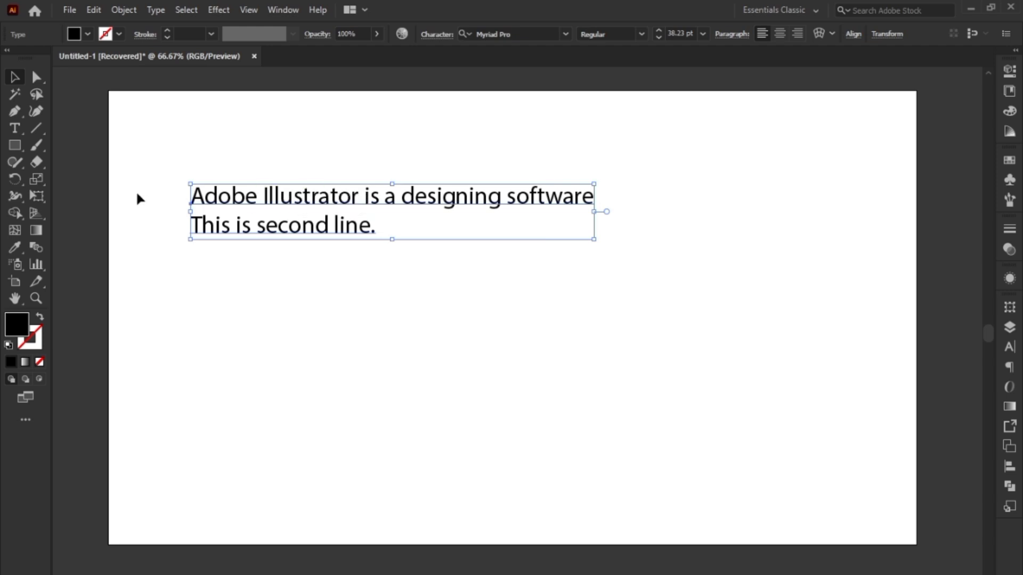
- Draw a tall, narrow area text box filled with placeholder text below the two-line text
click(14, 130)
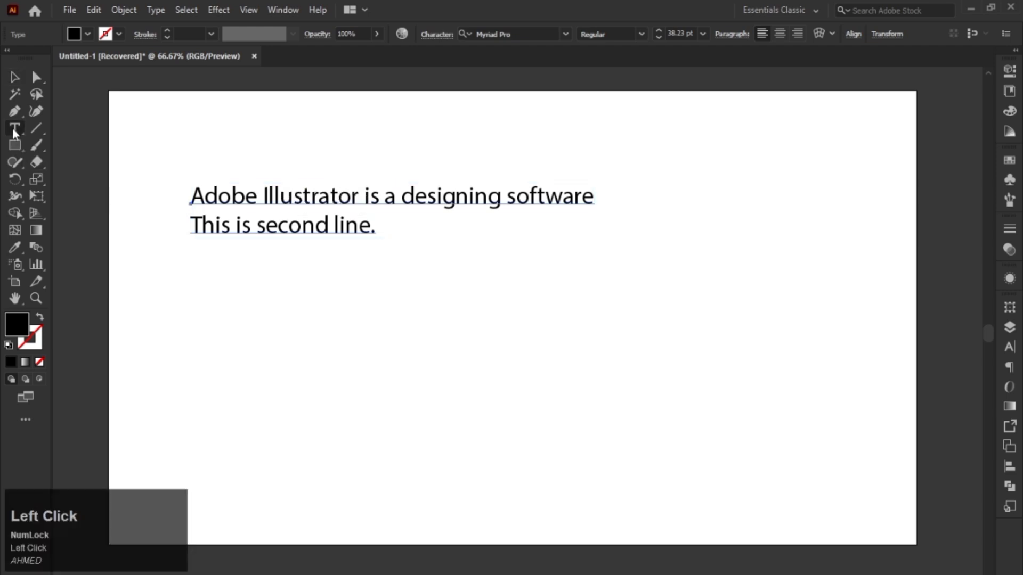
drag(172, 268, 300, 521)
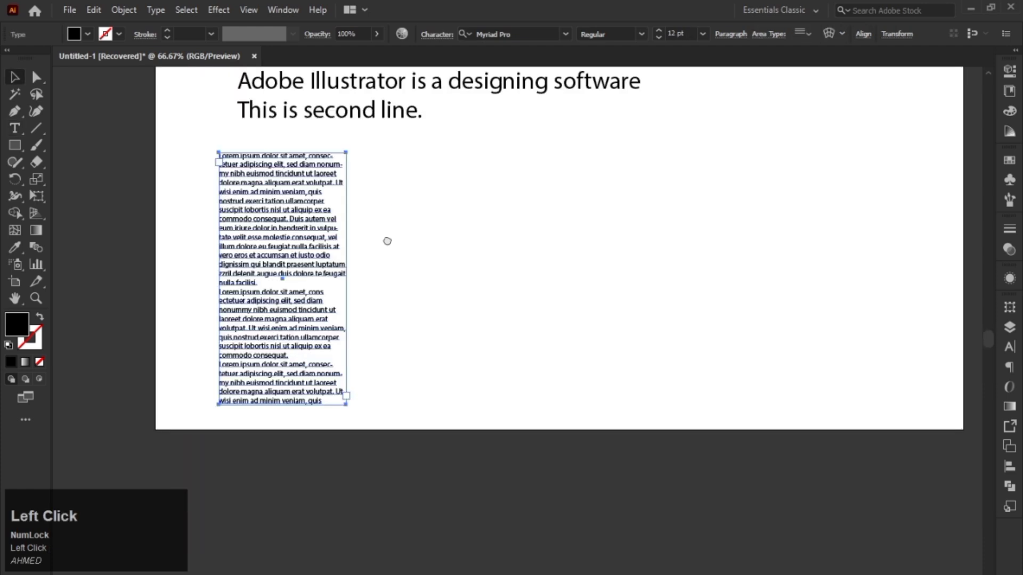
drag(387, 241, 269, 249)
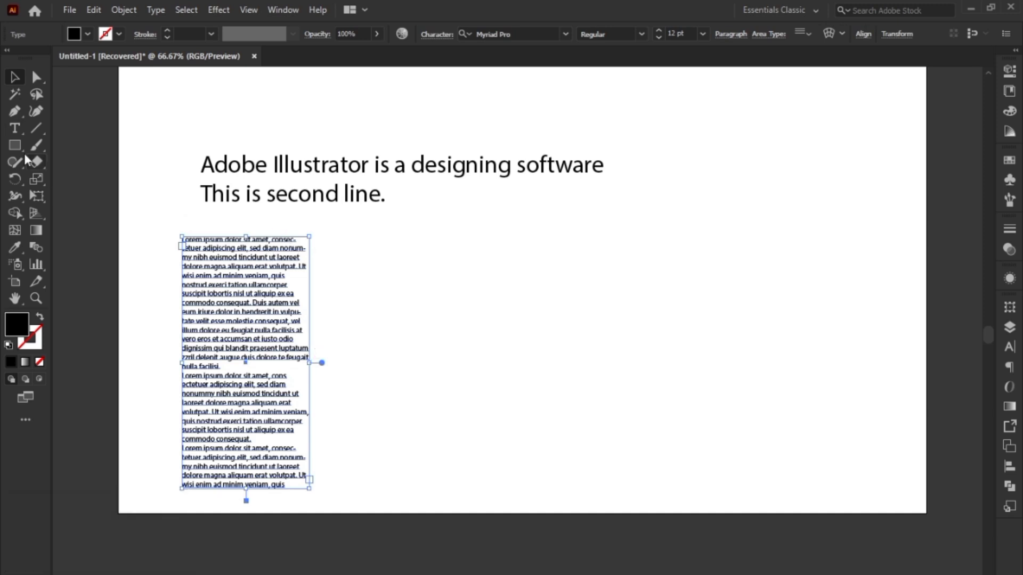
- Draw a wide, short area text box with placeholder text beside the narrow column and deselect it
click(15, 128)
drag(374, 238, 763, 316)
click(13, 81)
key(space)
drag(376, 287, 394, 237)
click(432, 230)
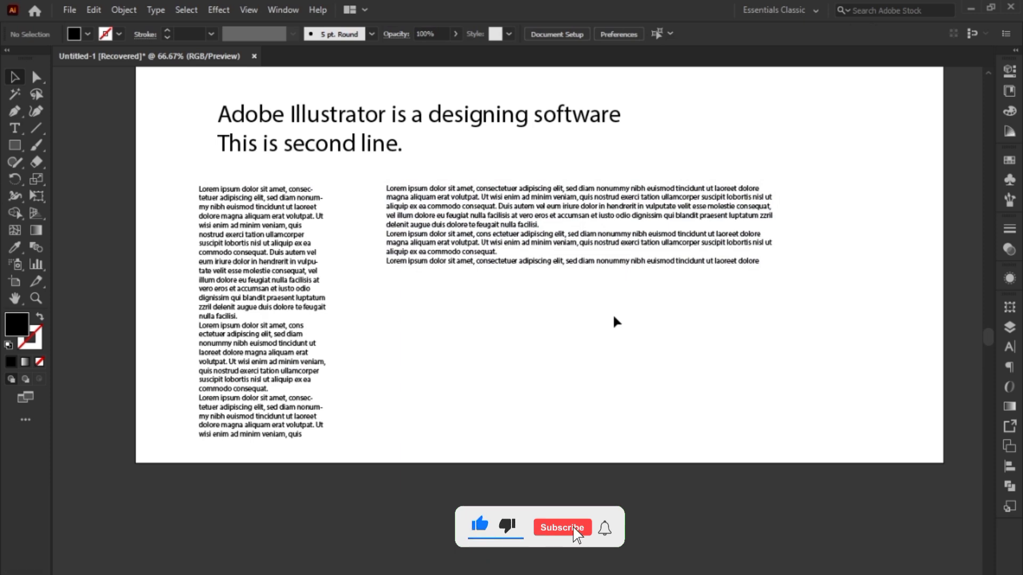
- Widen the narrow placeholder text column toward the wide text box so that its lines reflow
click(339, 154)
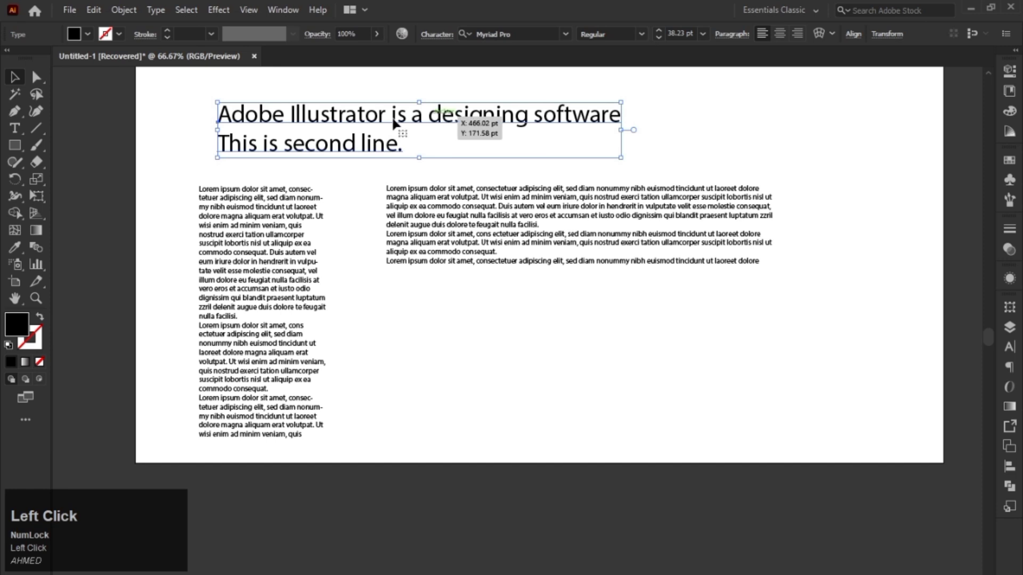
click(248, 205)
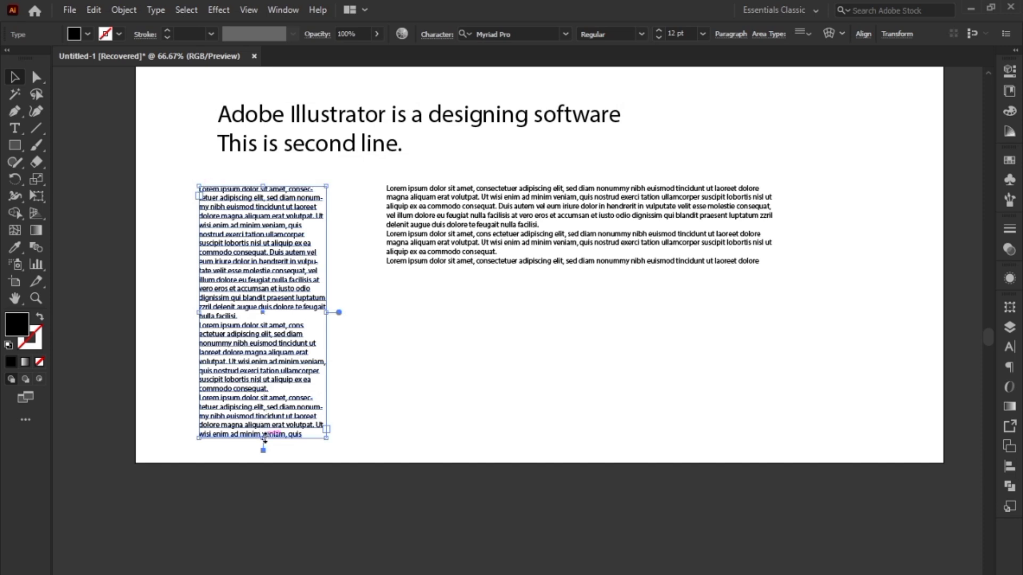
drag(327, 316, 379, 319)
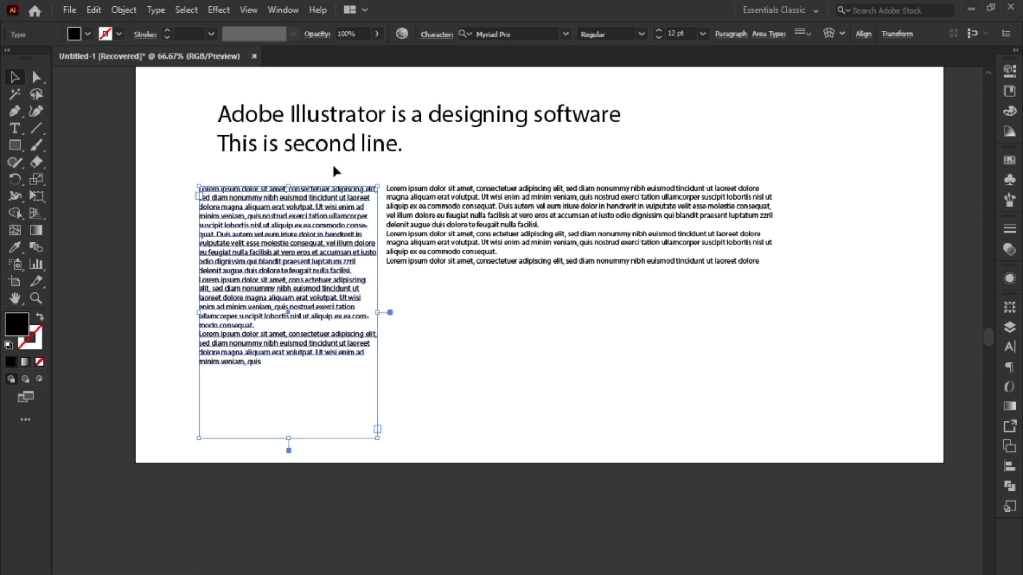
- Scale the two-line heading text up proportionally to about 43 pt and deselect it
click(344, 153)
drag(621, 156, 676, 166)
shift+click(637, 220)
click(635, 410)
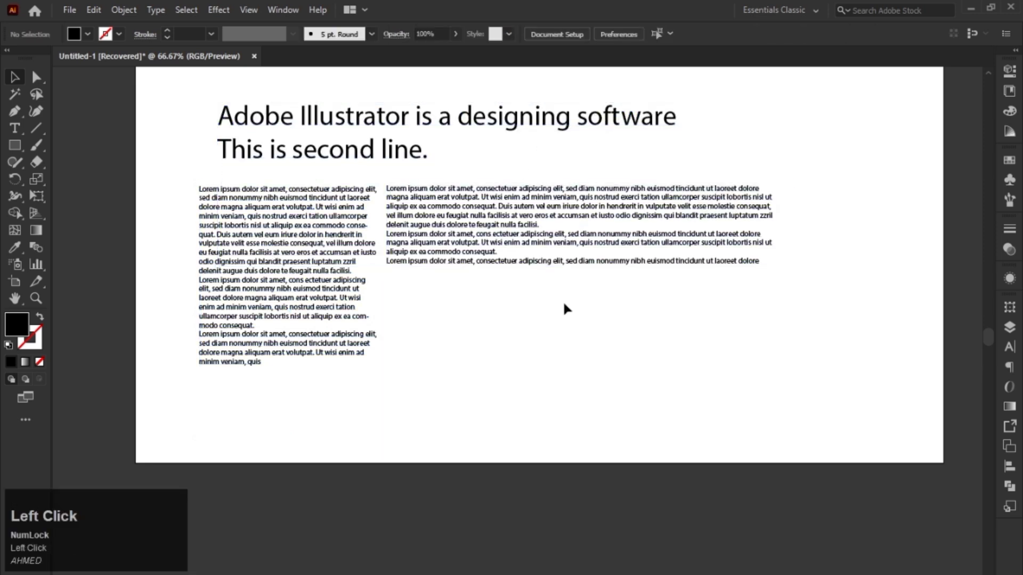
- Shorten the placeholder text column from its lower edge and widen it outward from its left edge
click(351, 149)
click(307, 223)
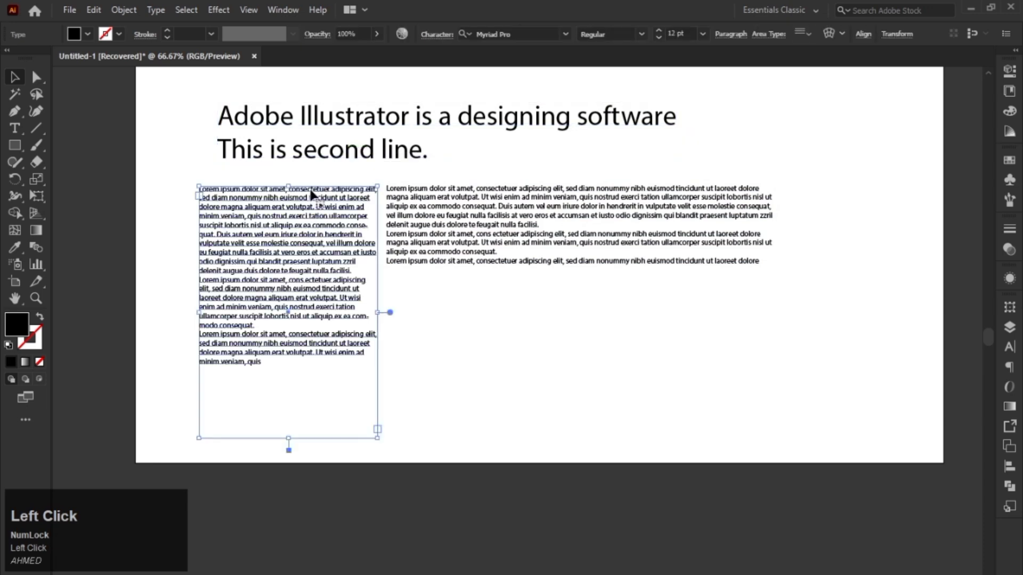
drag(288, 441, 286, 391)
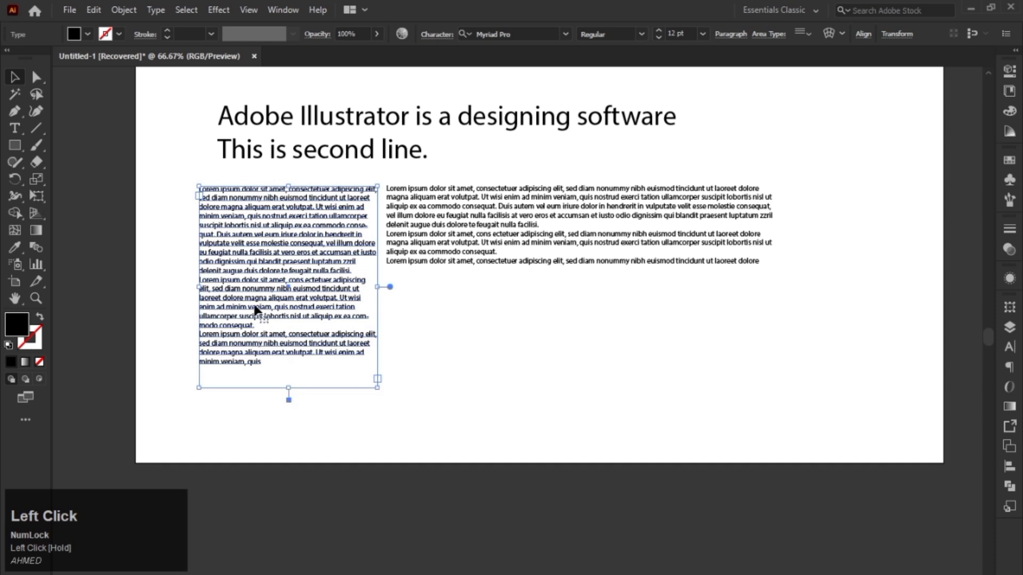
drag(198, 286, 163, 291)
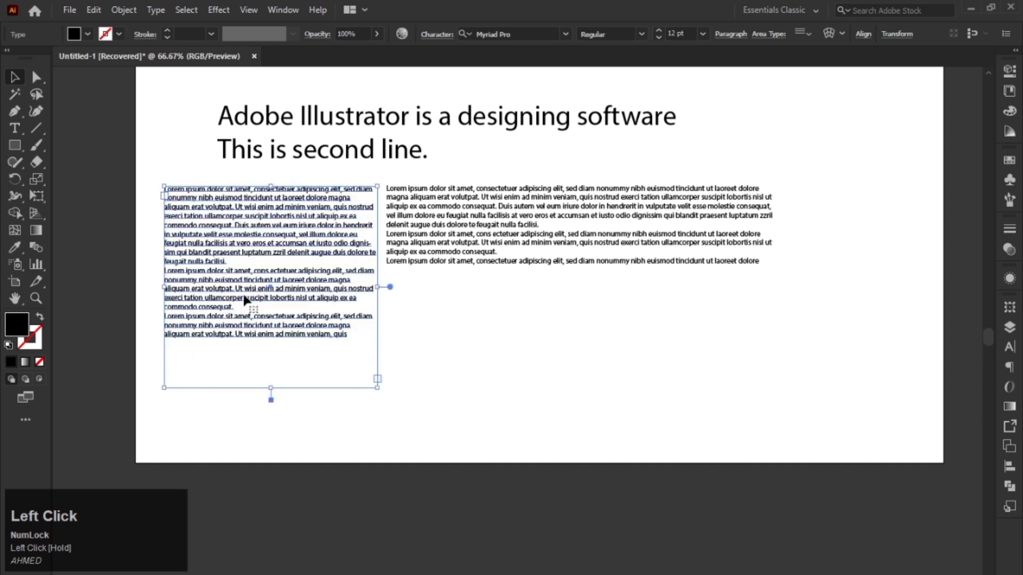
- Set the font size of the placeholder text column to 13 pt
click(247, 242)
click(656, 29)
click(658, 30)
click(657, 30)
click(658, 30)
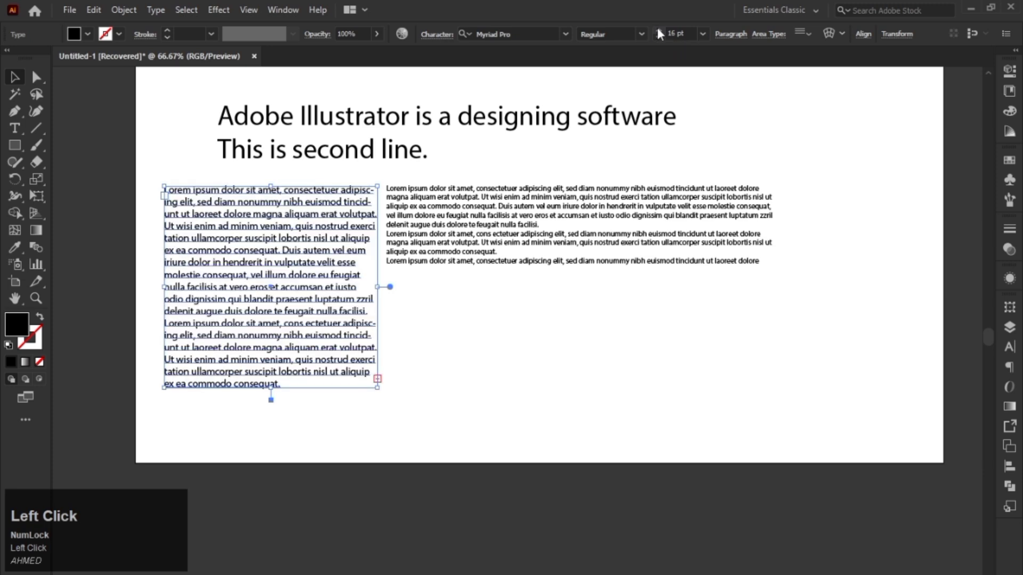
click(657, 30)
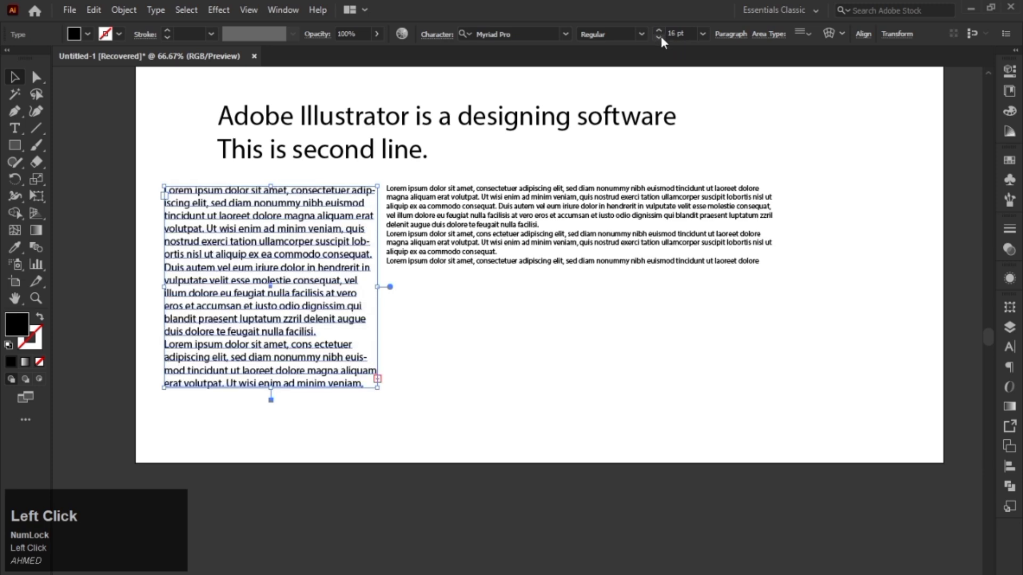
click(661, 37)
click(660, 37)
click(661, 37)
click(660, 37)
- Delete the wide text box and move the remaining placeholder column toward the artboard's centre below the heading
click(529, 192)
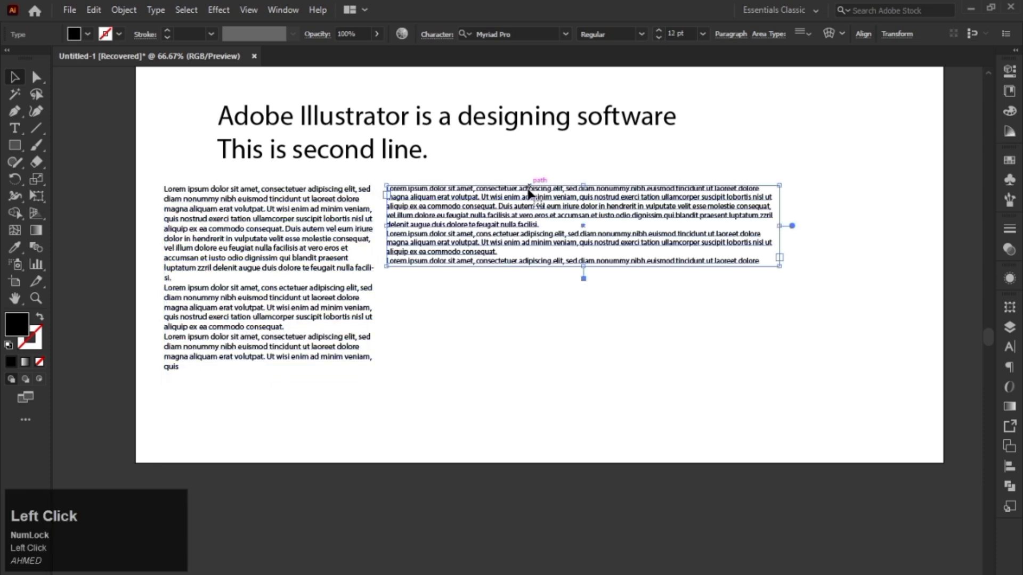
key(Delete)
click(331, 223)
drag(329, 225, 497, 246)
mouse_move(441, 410)
mouse_down()
mouse_move(441, 348)
mouse_move(442, 403)
mouse_up()
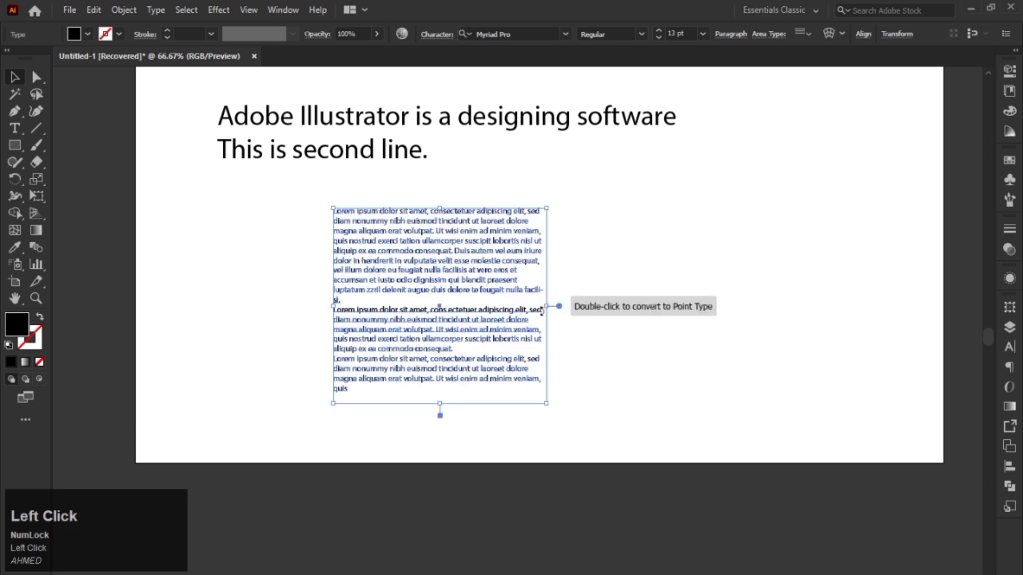
- Convert the placeholder area text to point type and scale it up proportionally to about 16.5 pt
double_click(559, 308)
click(363, 214)
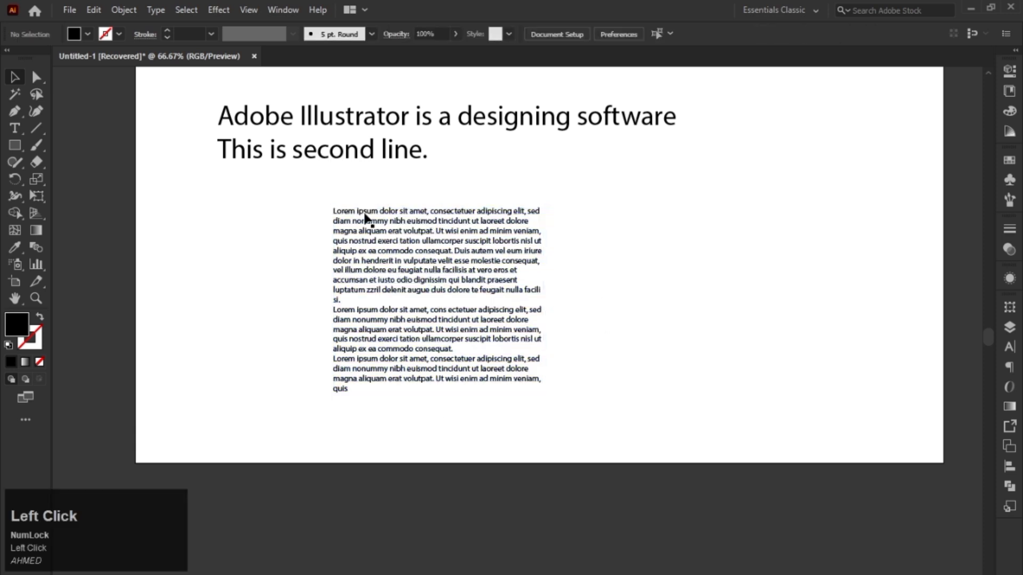
click(353, 210)
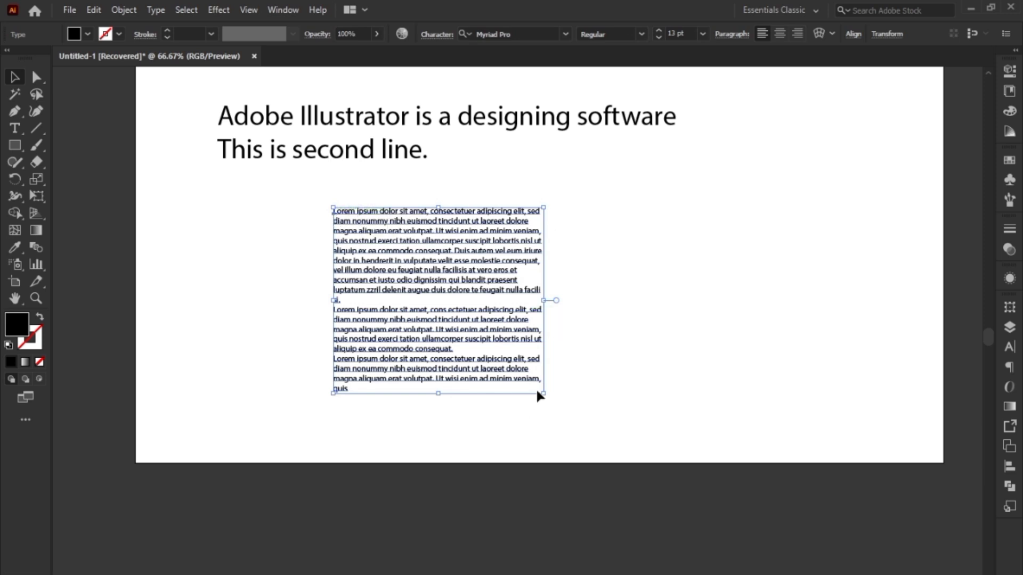
shift+click(551, 393)
drag(551, 394, 601, 444)
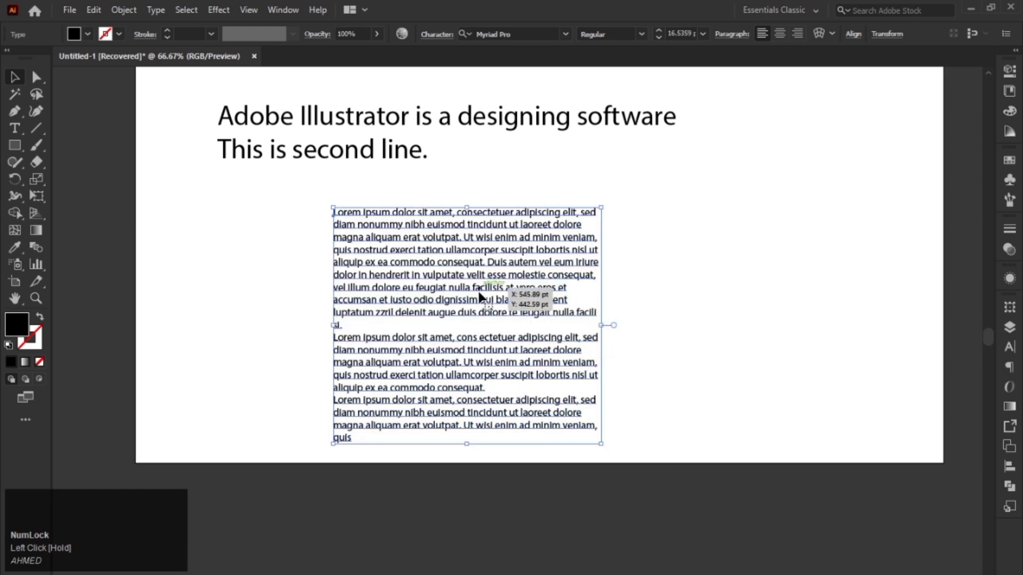
- Convert the placeholder text back to area type and shorten its box so the last paragraph overflows
click(614, 326)
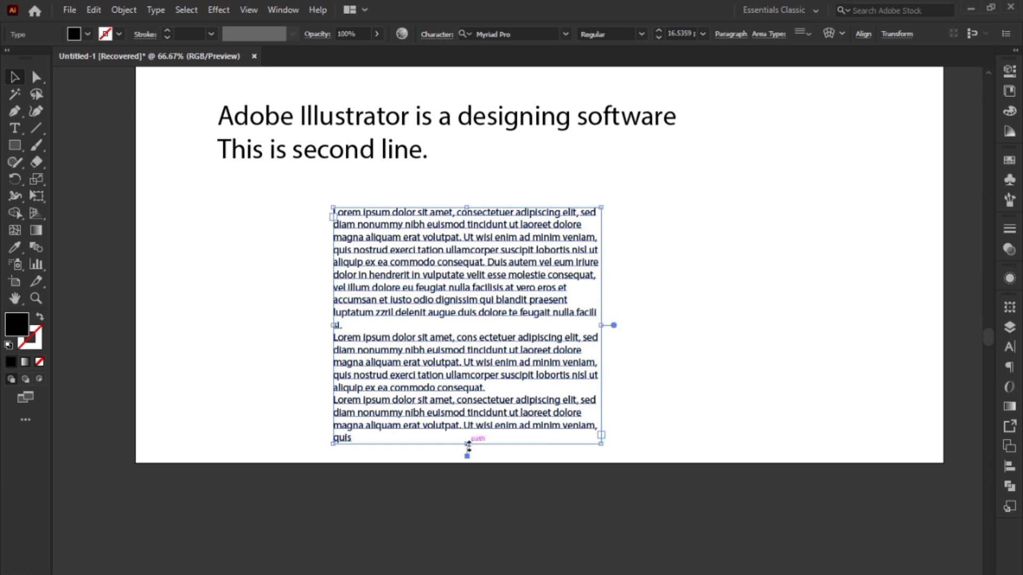
mouse_move(467, 445)
mouse_down()
mouse_move(468, 379)
mouse_move(467, 389)
mouse_up()
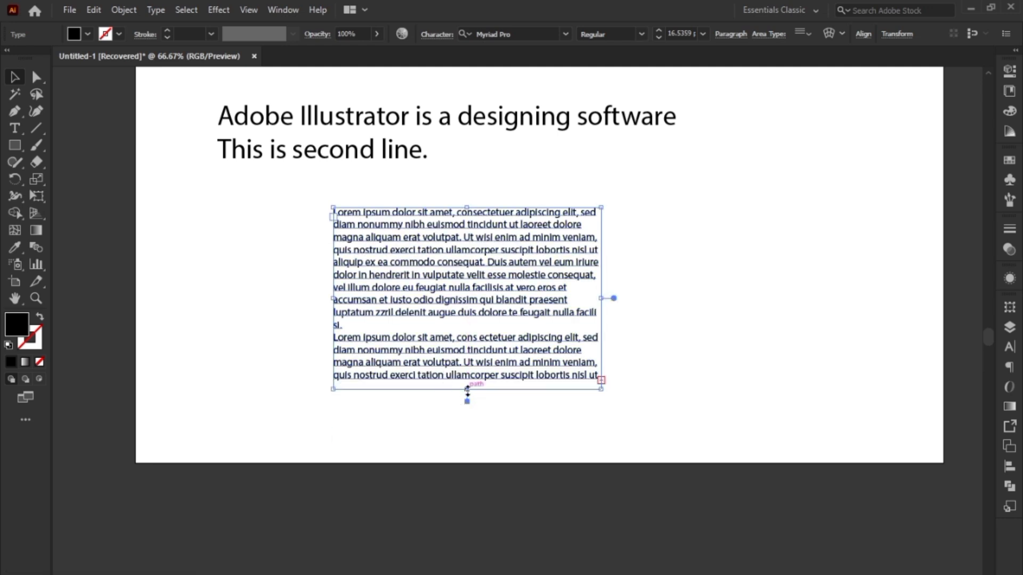
mouse_move(467, 391)
mouse_down()
mouse_move(471, 436)
mouse_move(467, 393)
mouse_up()
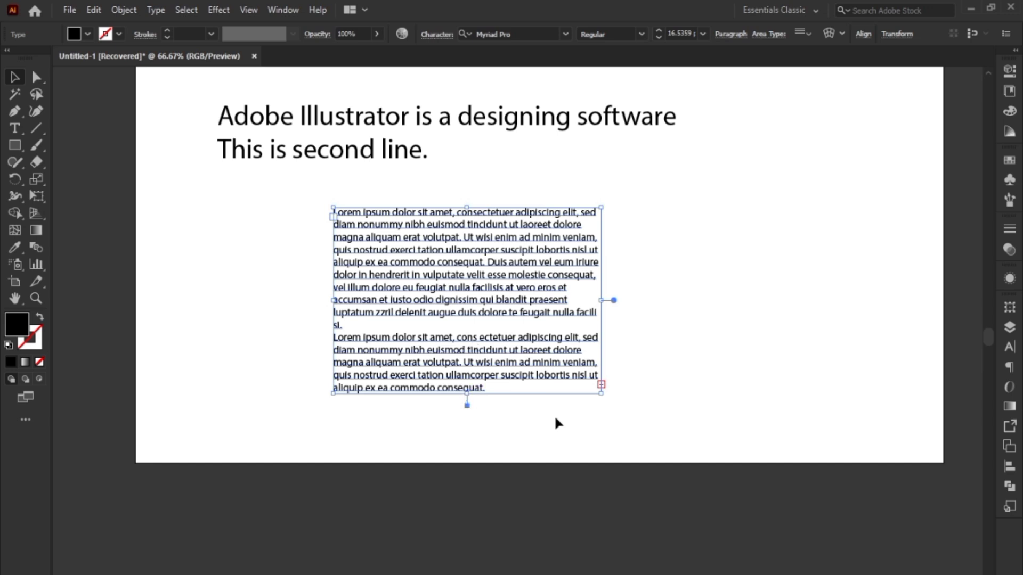
- Thread the overflow text into a new linked text box and place it to the right of the first, with tops aligned
click(600, 386)
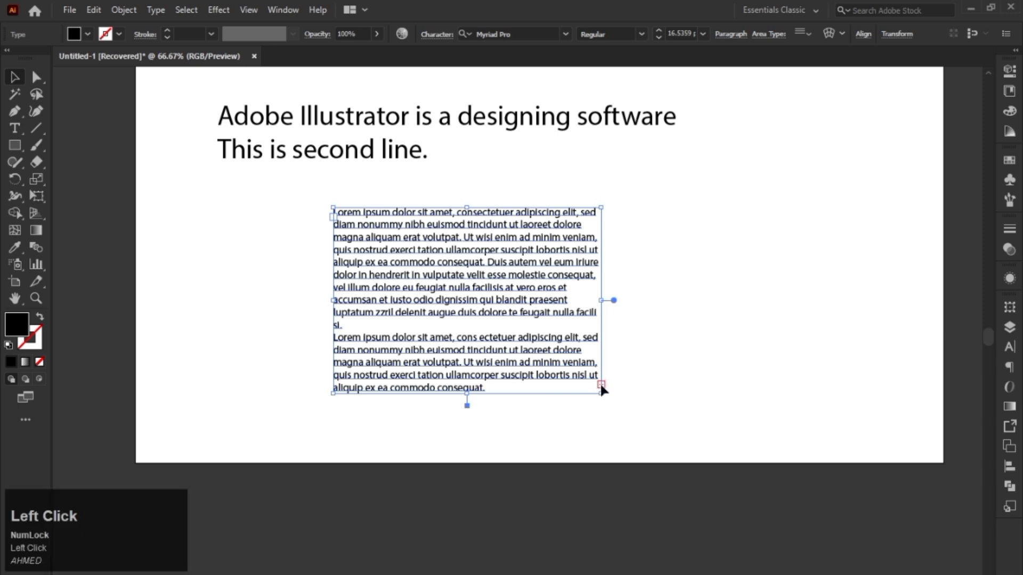
key(t)
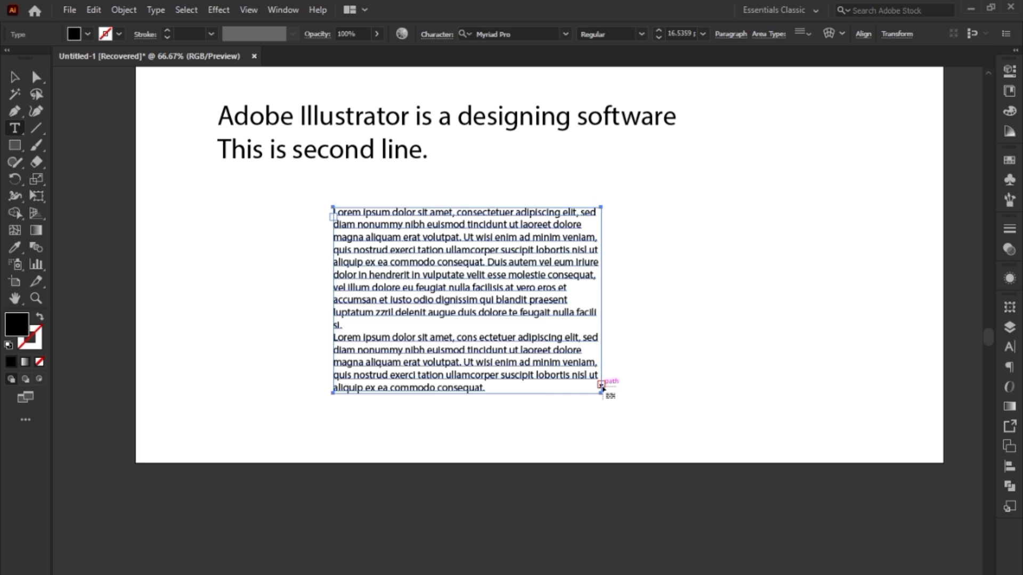
click(600, 385)
click(601, 386)
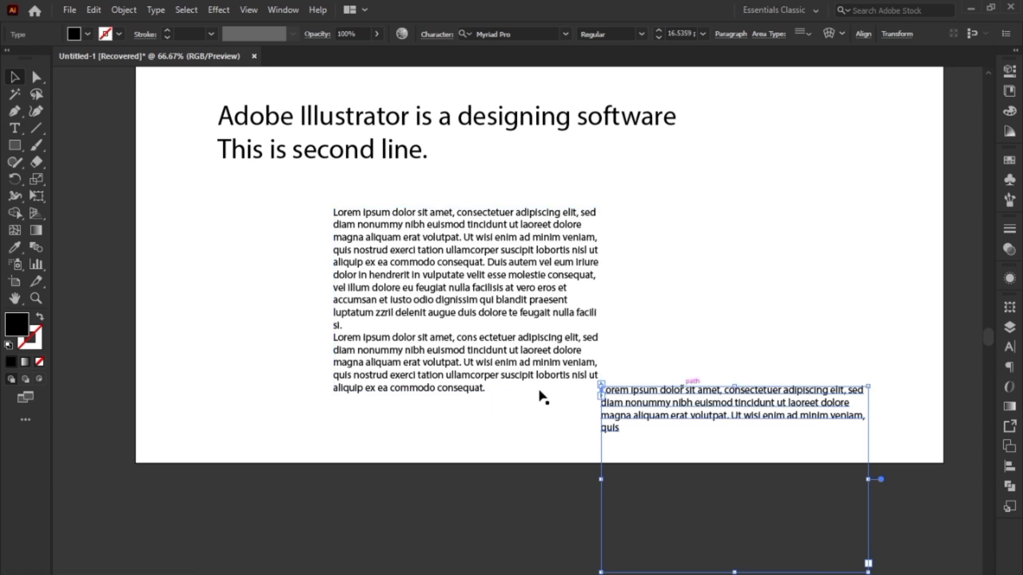
drag(683, 393, 734, 218)
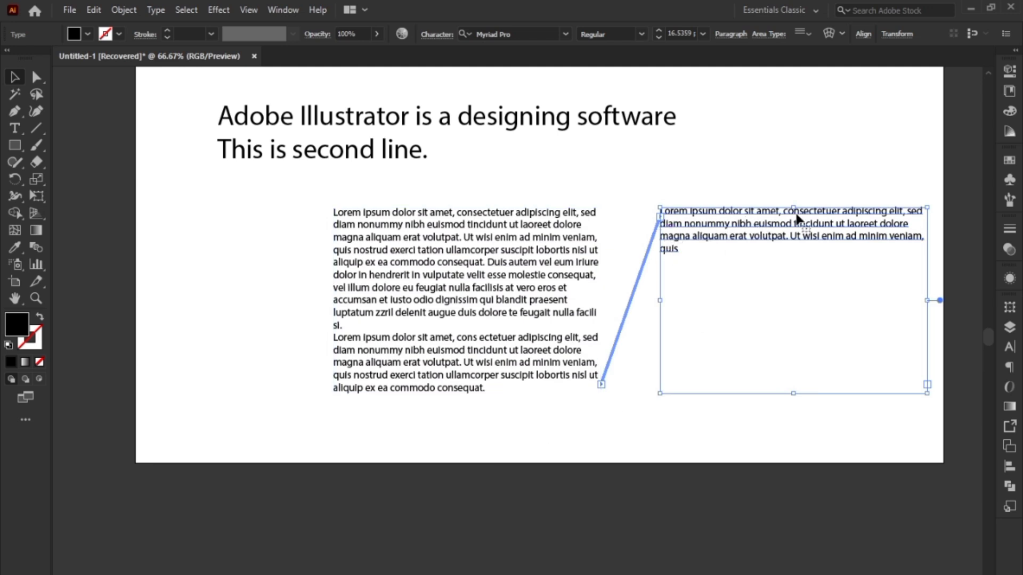
- Narrow the first threaded text box from its left edge so more text flows into the linked box
click(461, 303)
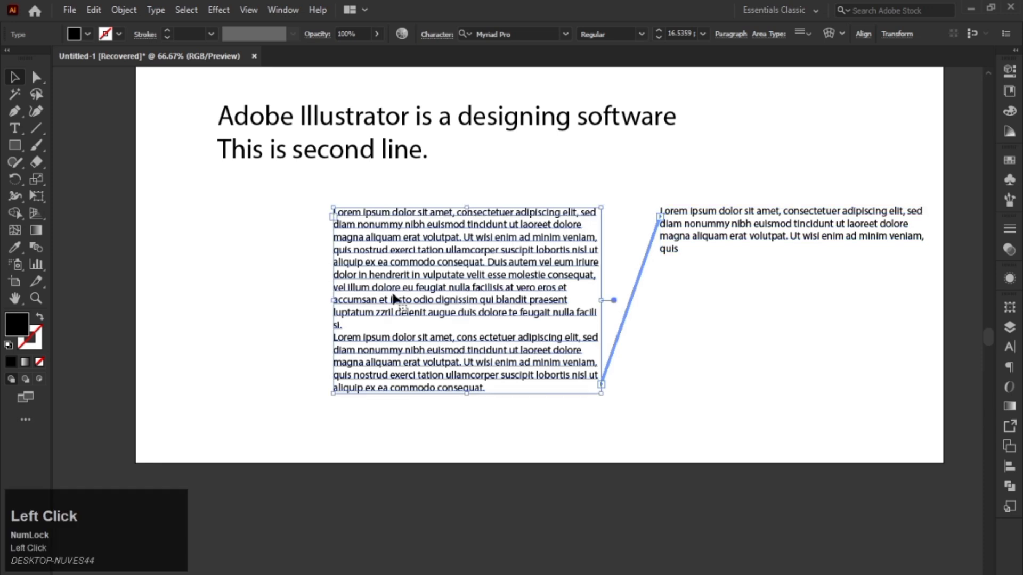
drag(346, 304, 406, 304)
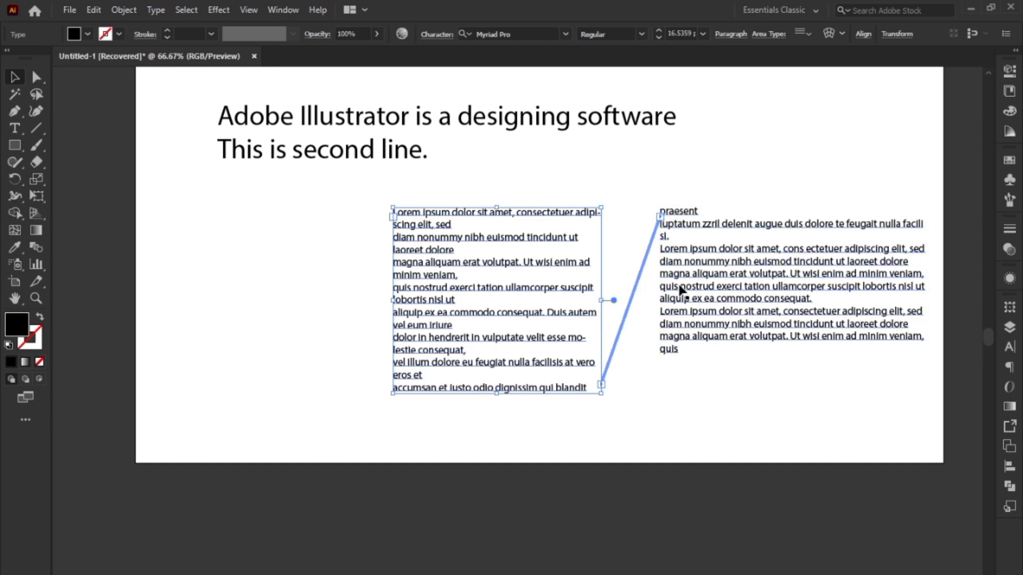
drag(392, 300, 354, 307)
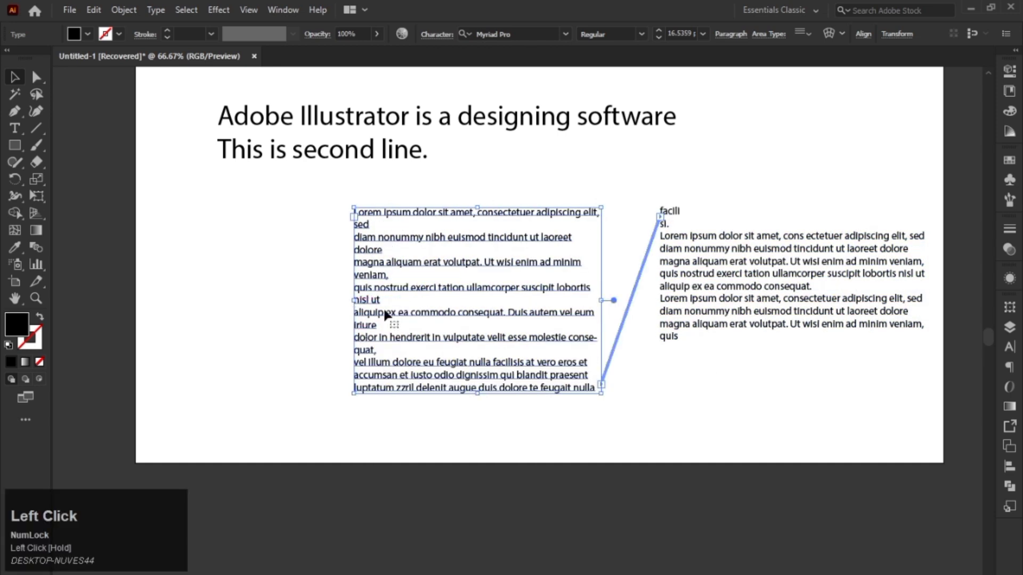
click(324, 158)
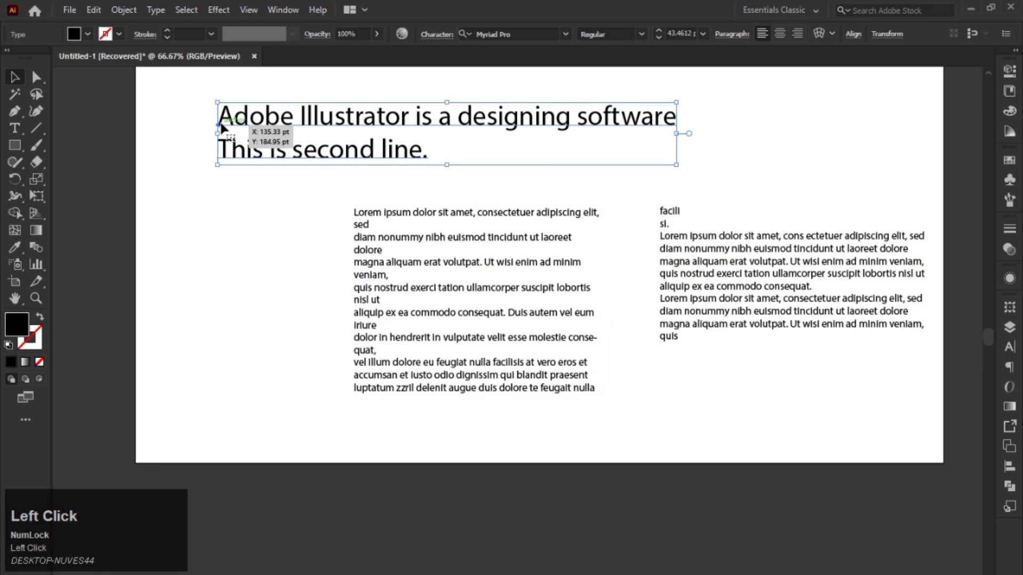
click(387, 225)
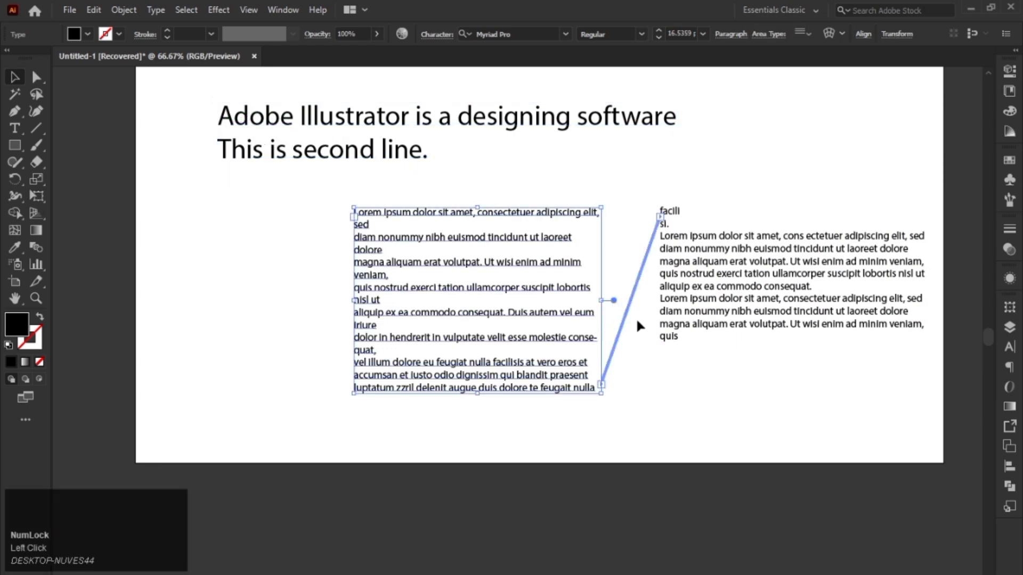
- Fill the text in the second threaded box with red and the text in the first box with blue
click(690, 310)
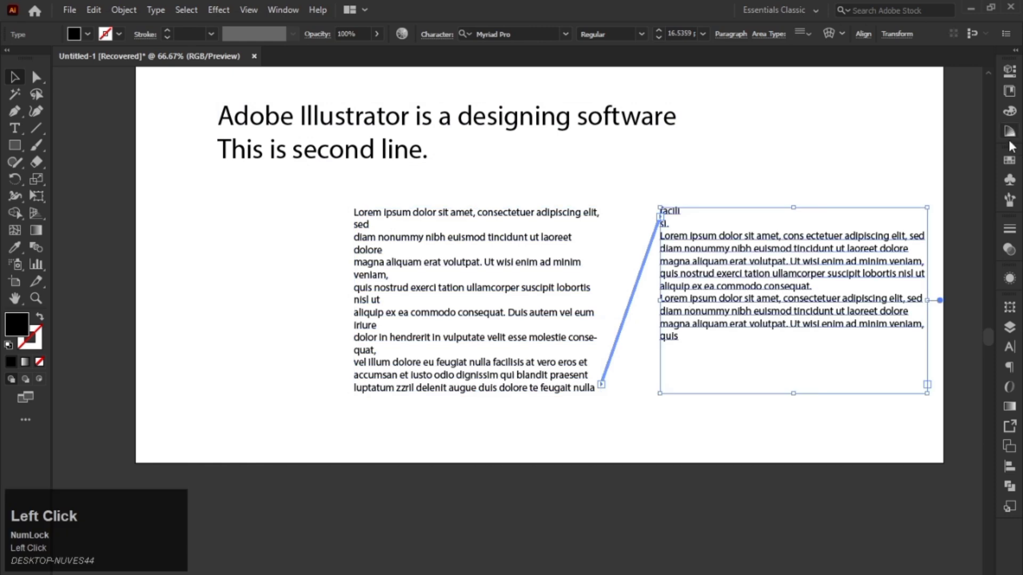
click(1009, 162)
click(872, 198)
drag(295, 230, 414, 353)
click(911, 198)
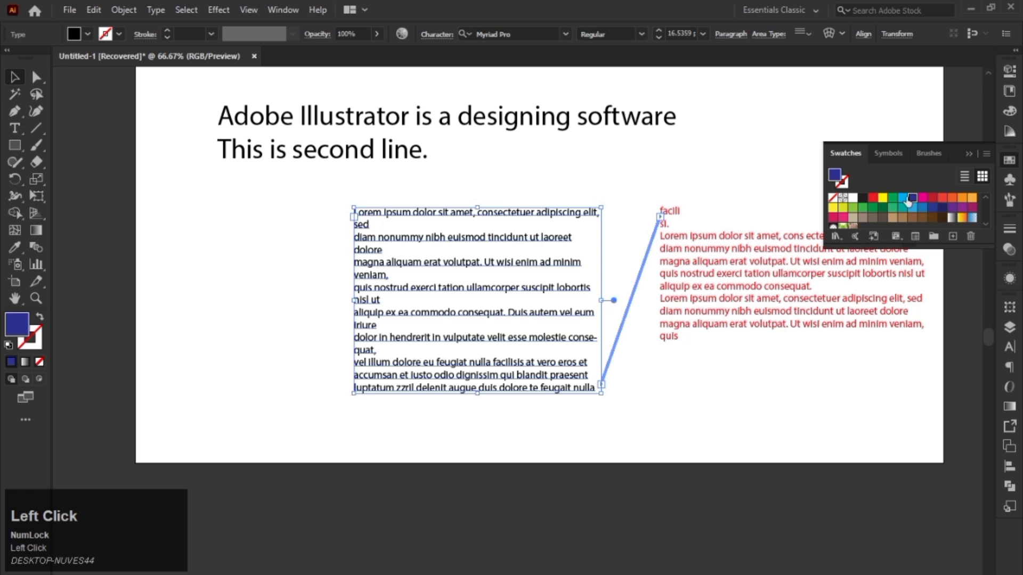
- Fill the two-line heading with a dark navy swatch and collapse the swatches
drag(495, 173, 326, 130)
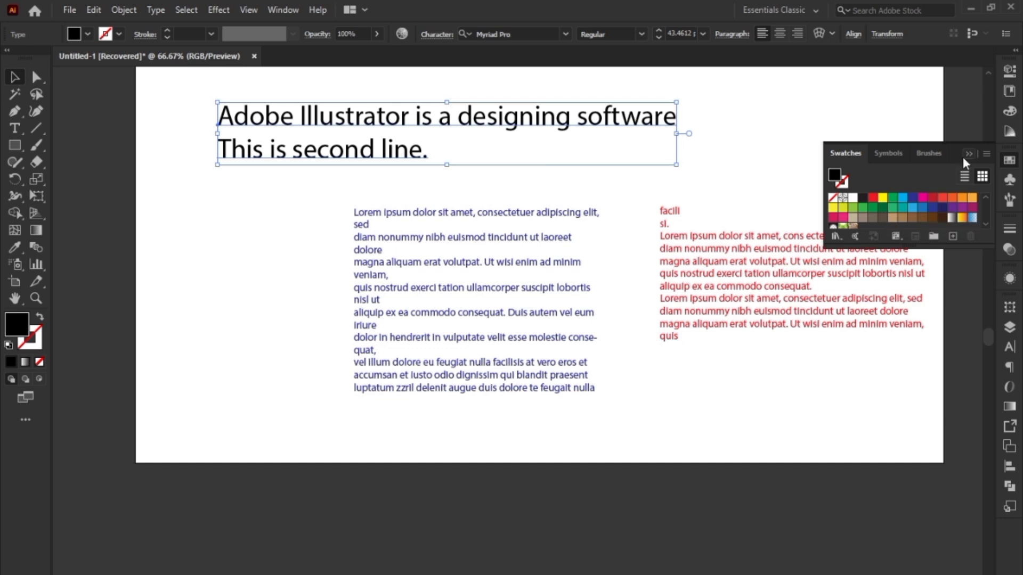
click(943, 211)
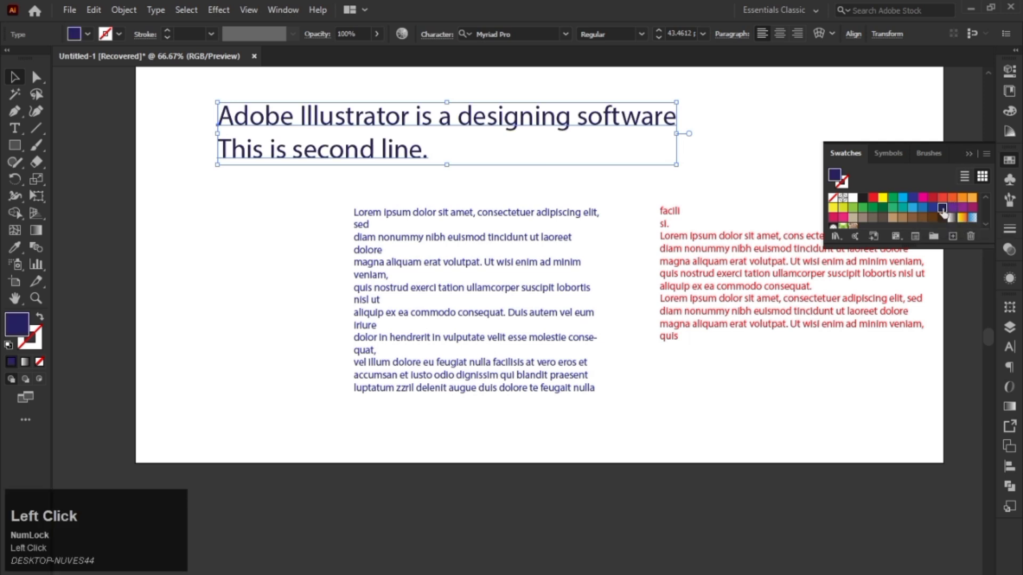
click(970, 154)
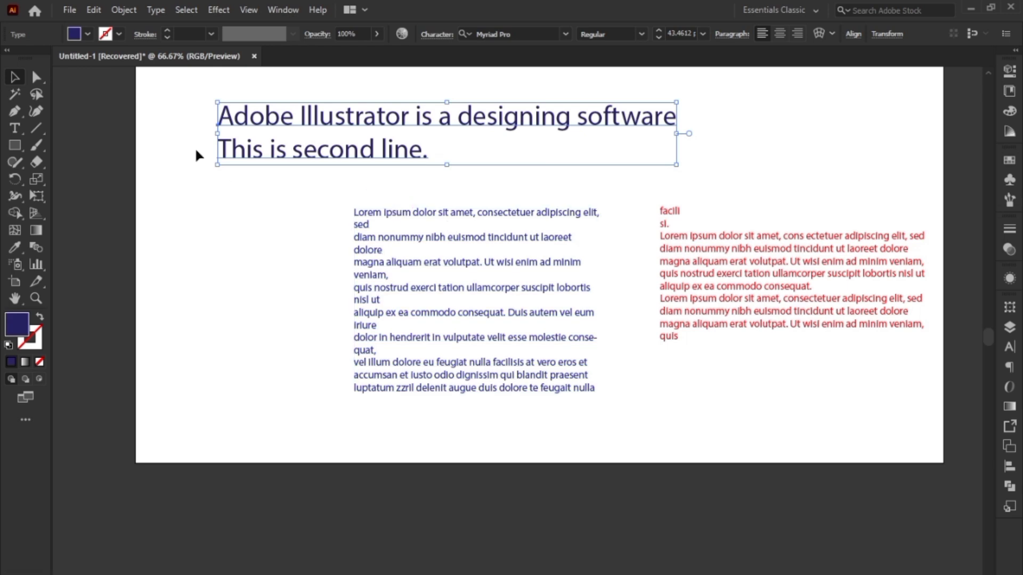
- Delete the heading and both threaded text boxes, leaving the whole empty artboard in view
drag(195, 145, 696, 296)
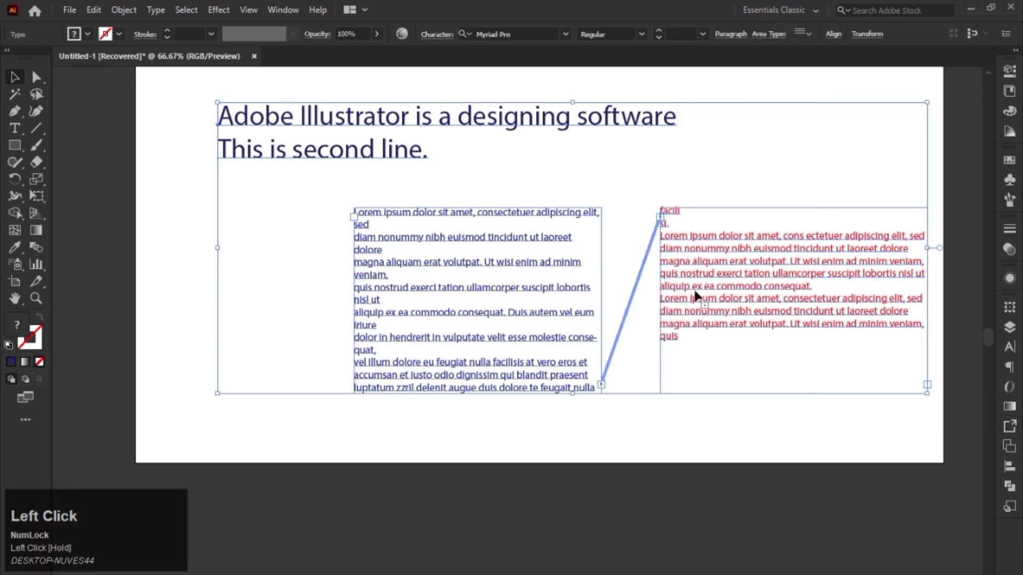
key(Delete)
key(space)
drag(525, 223, 522, 322)
scroll(489, 273, down, 1)
key(space)
drag(461, 245, 421, 193)
- Switch from the Type tool to the Area Type tool
right_click(15, 129)
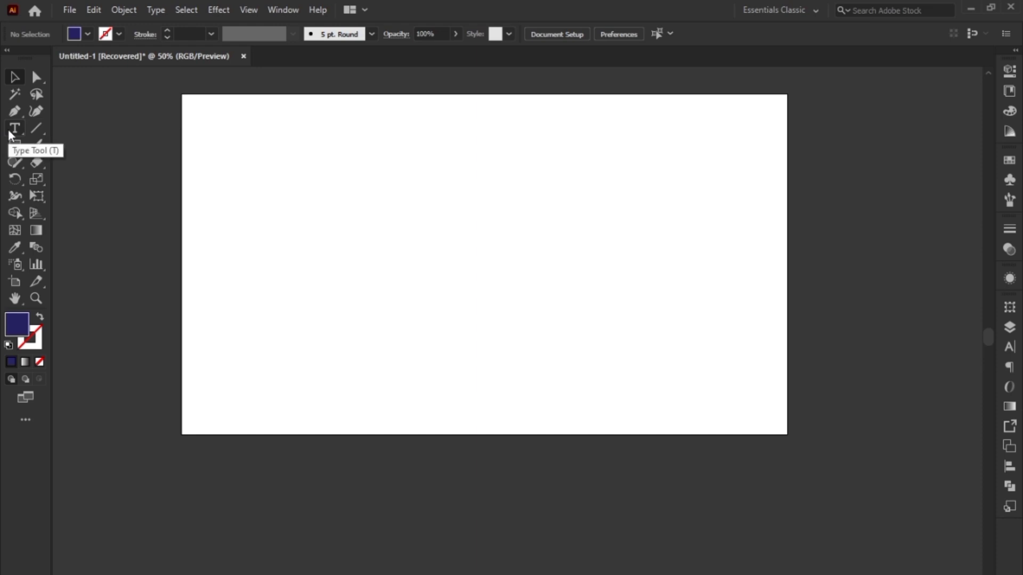
right_click(10, 133)
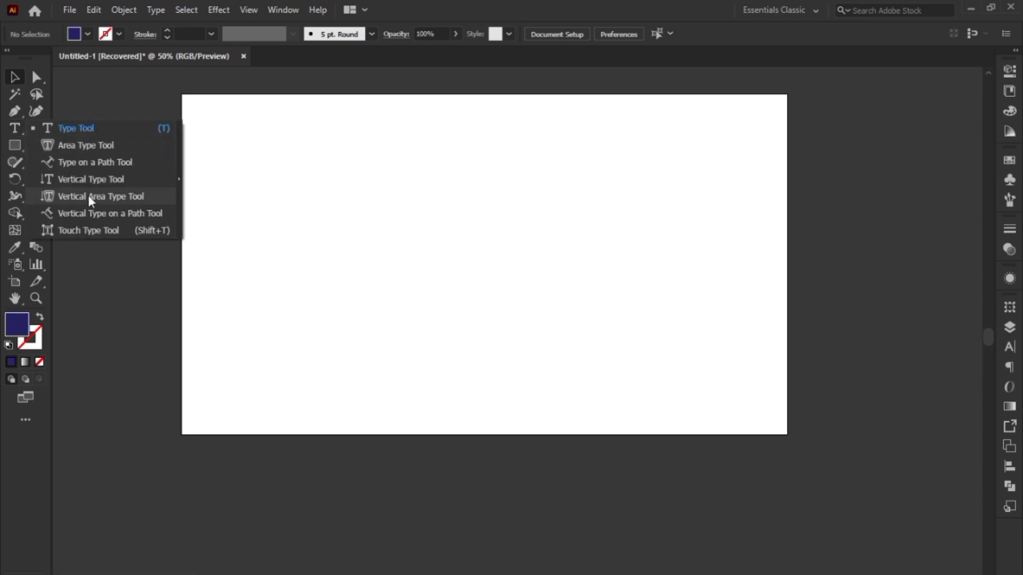
click(80, 145)
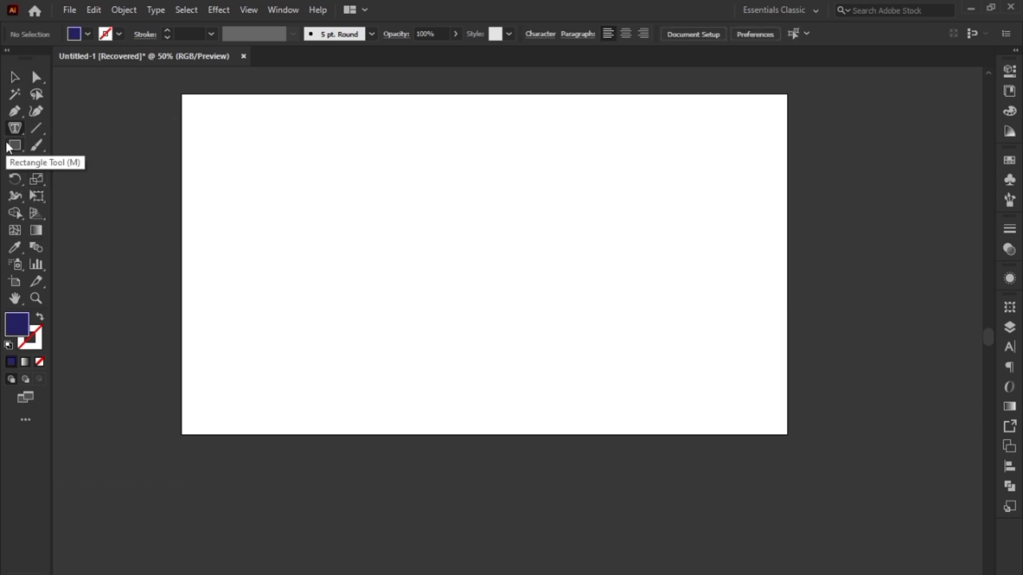
- Draw a circle about 260 pt in diameter near the artboard's upper-left corner with the Ellipse tool
right_click(16, 145)
click(54, 179)
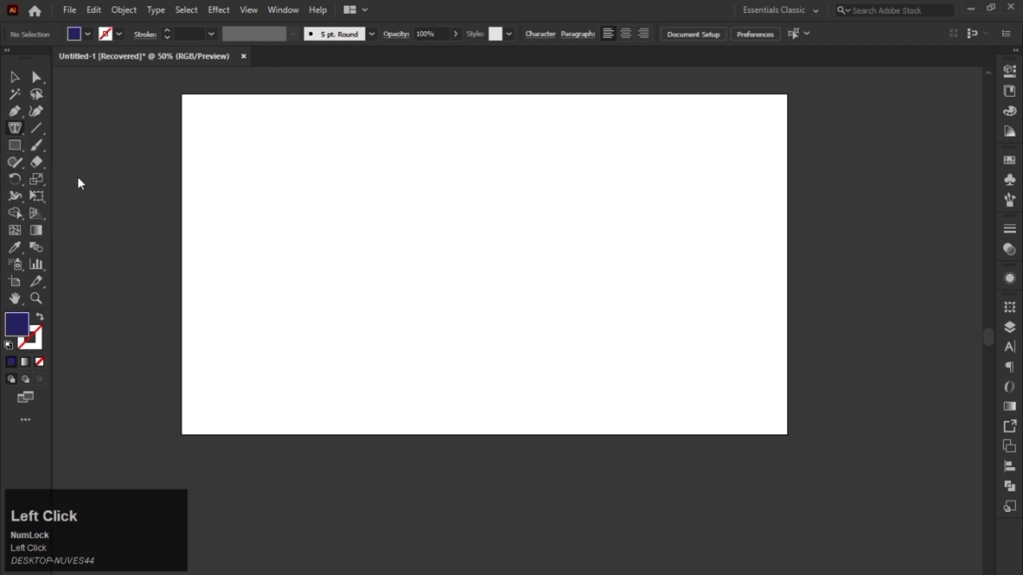
drag(215, 124, 338, 246)
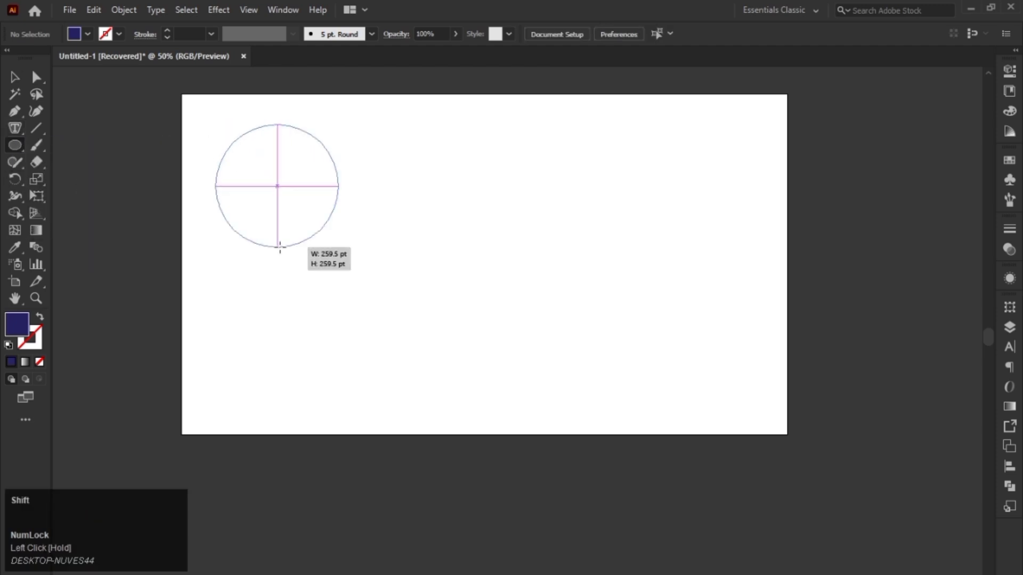
- Draw a regular hexagon to the right of the circle with the Polygon tool
right_click(17, 147)
click(56, 196)
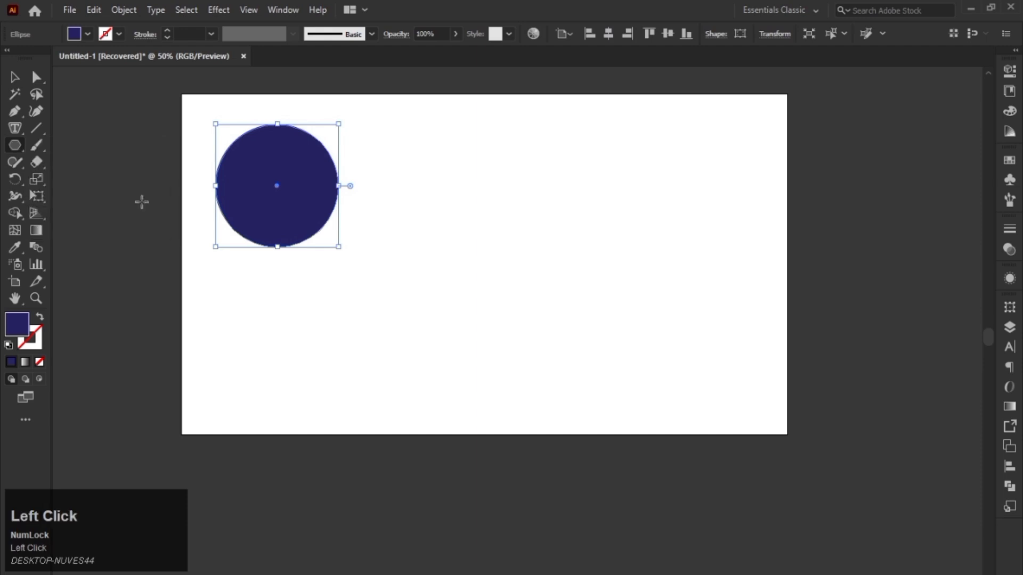
drag(541, 185, 569, 244)
click(15, 77)
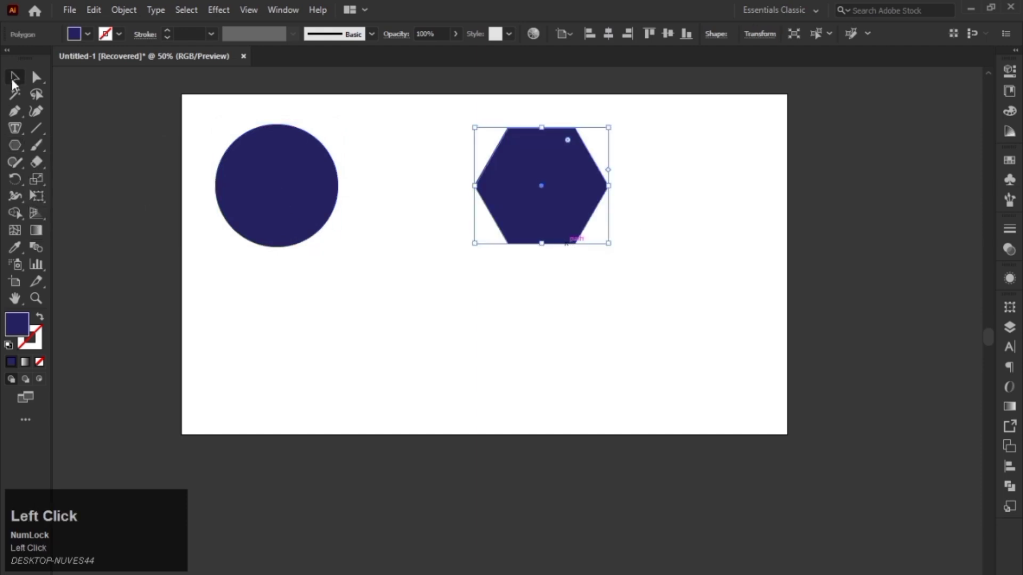
- Draw a five-pointed star below and between the circle and the hexagon with the Star tool
right_click(21, 142)
click(87, 213)
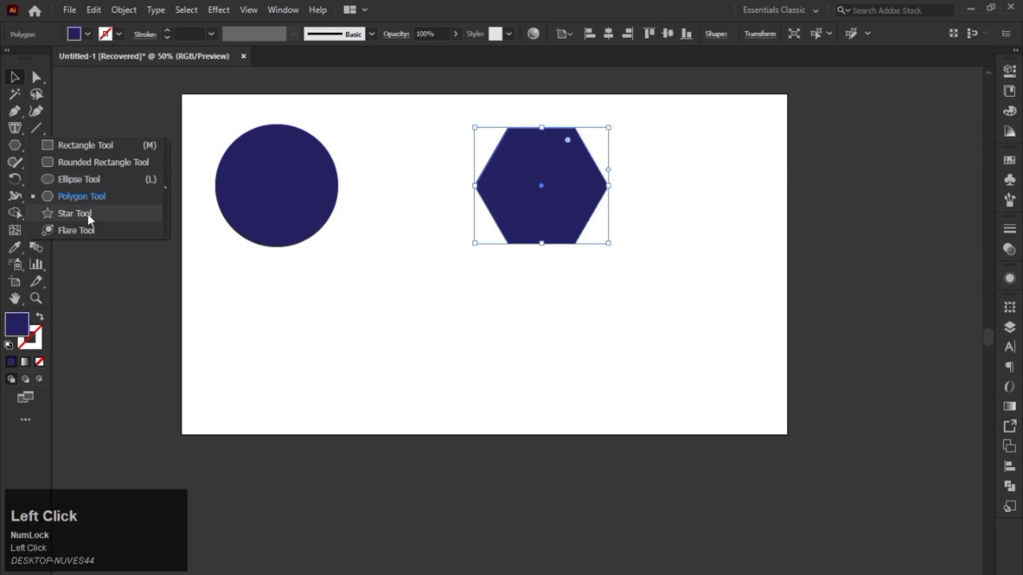
drag(401, 333, 425, 427)
click(15, 79)
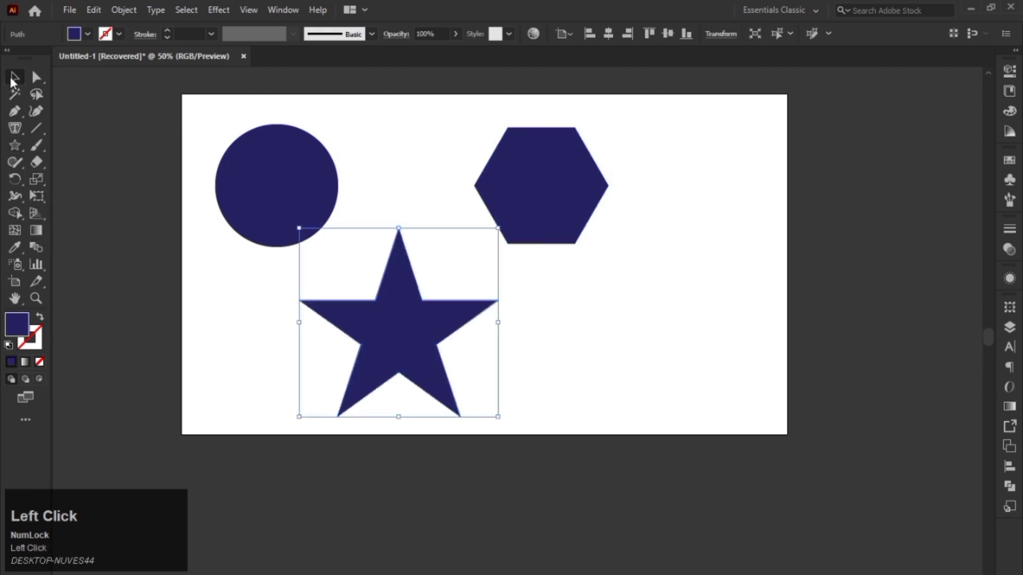
- Fill the circle with placeholder text using the Area Type tool, and select it as an object
right_click(14, 127)
click(96, 146)
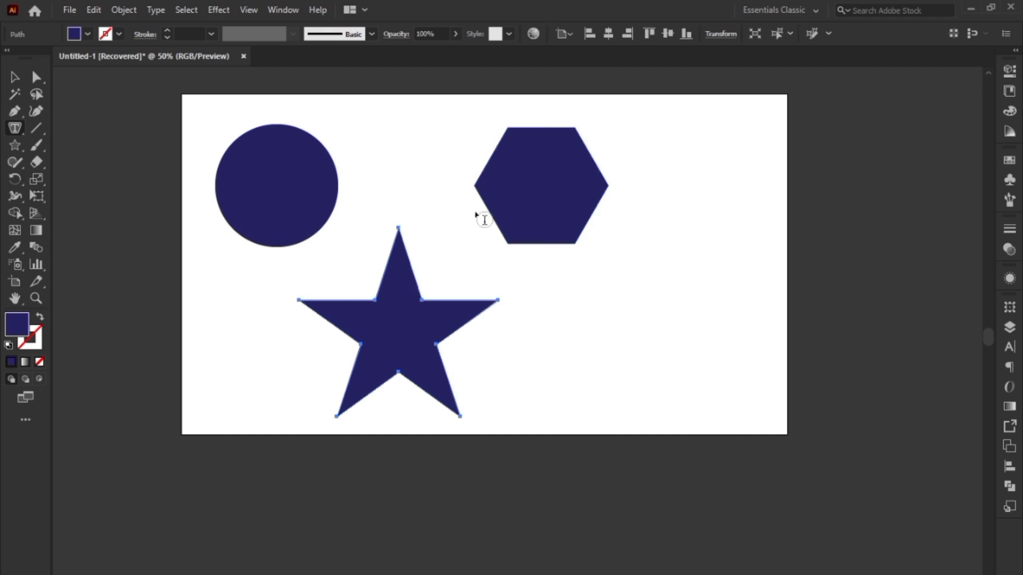
right_click(16, 131)
click(50, 144)
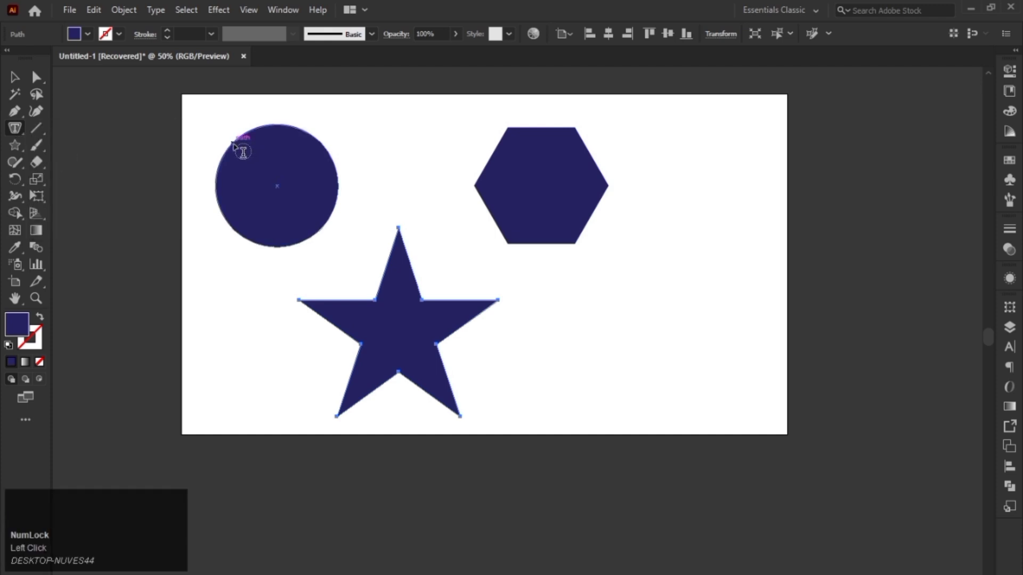
click(243, 152)
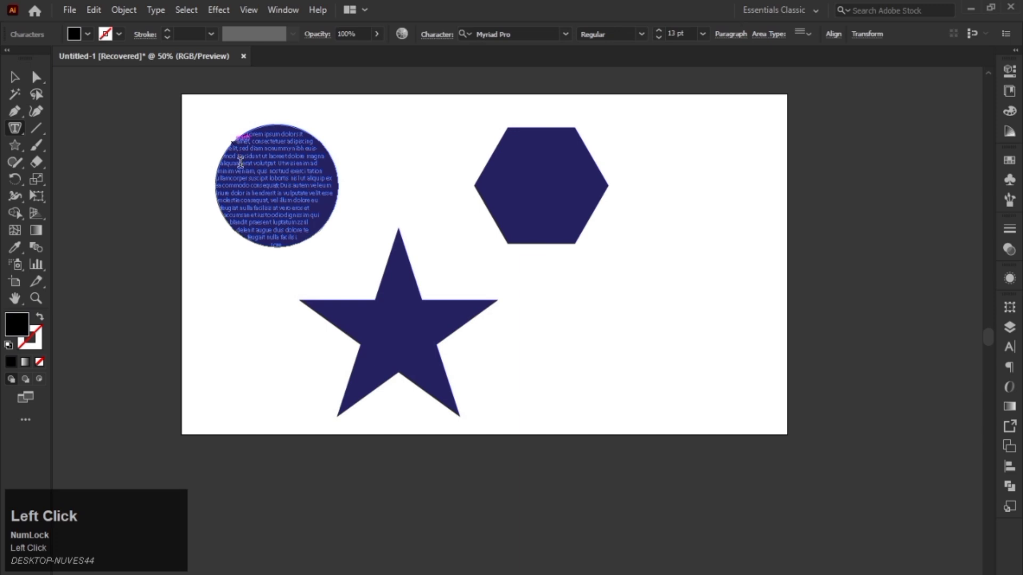
click(15, 77)
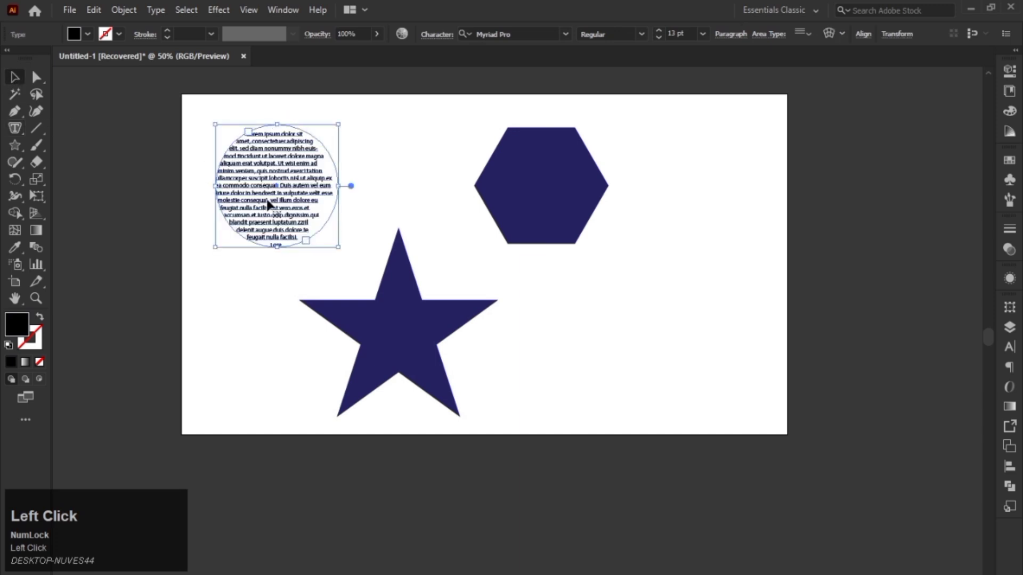
- Try the different paragraph alignments on the circle text, finish with justify with last line aligned center, and deselect it
click(268, 142)
click(722, 36)
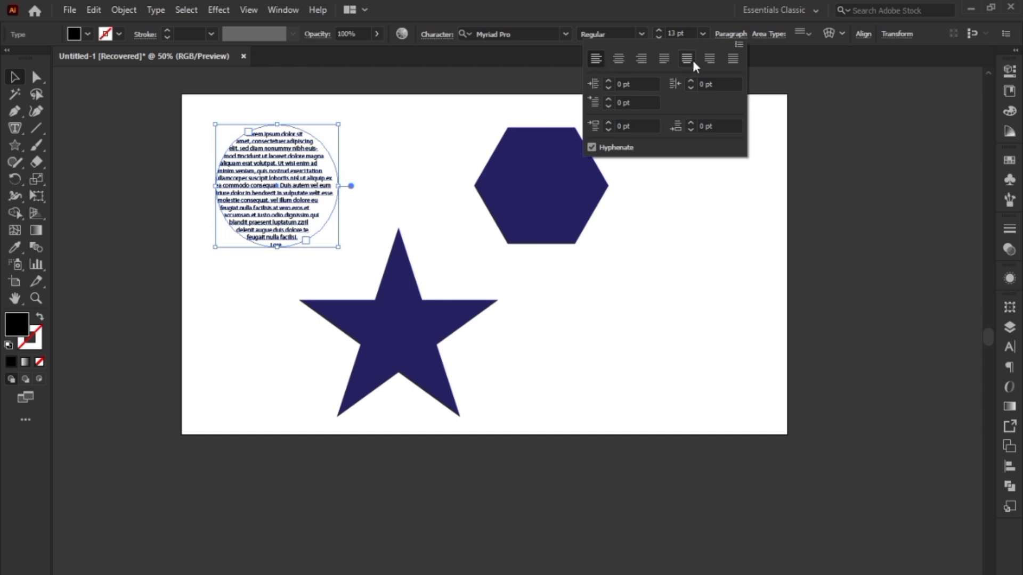
click(622, 59)
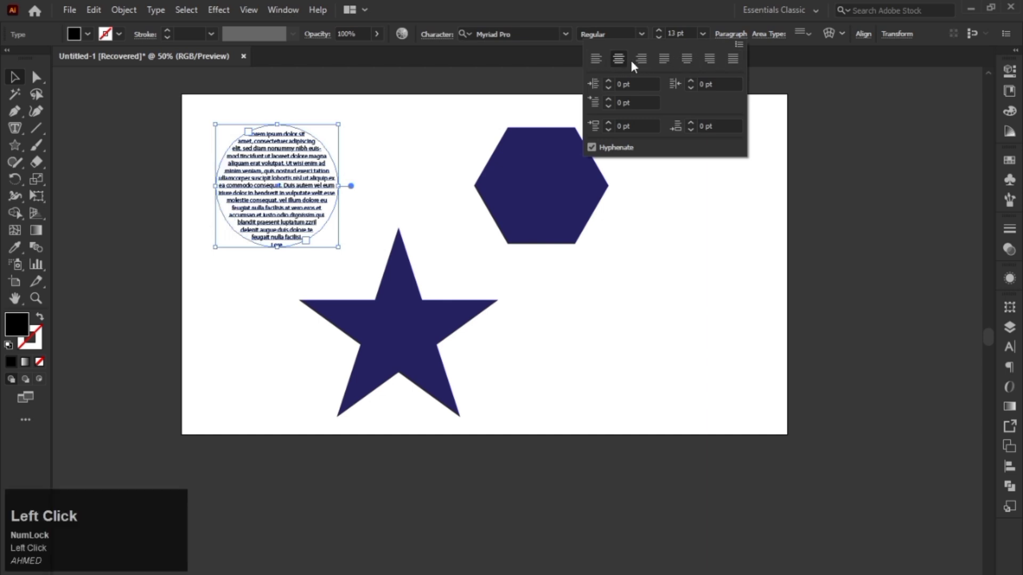
click(640, 59)
click(619, 59)
click(597, 61)
click(664, 61)
click(688, 57)
click(705, 58)
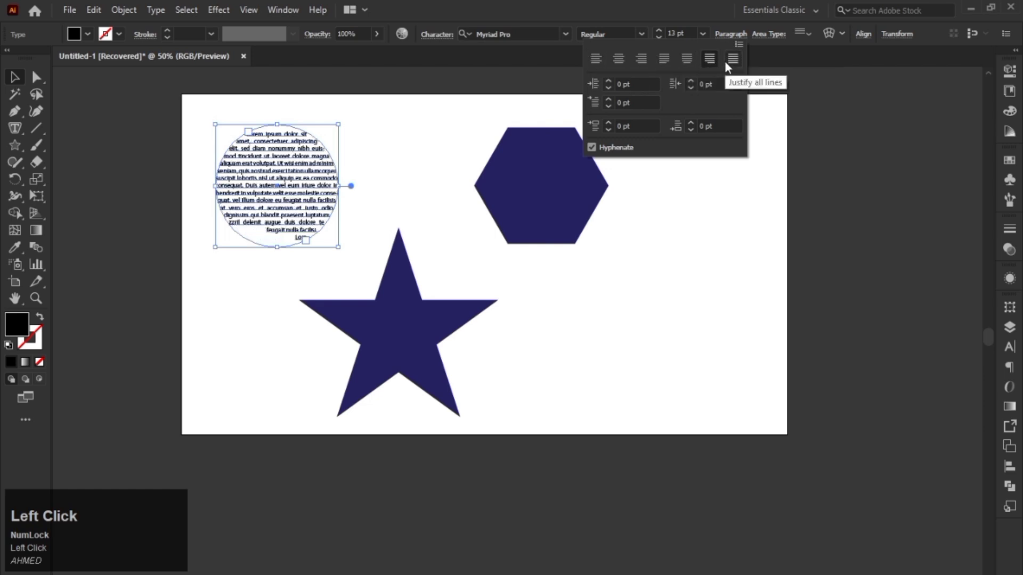
click(728, 60)
click(708, 60)
click(685, 61)
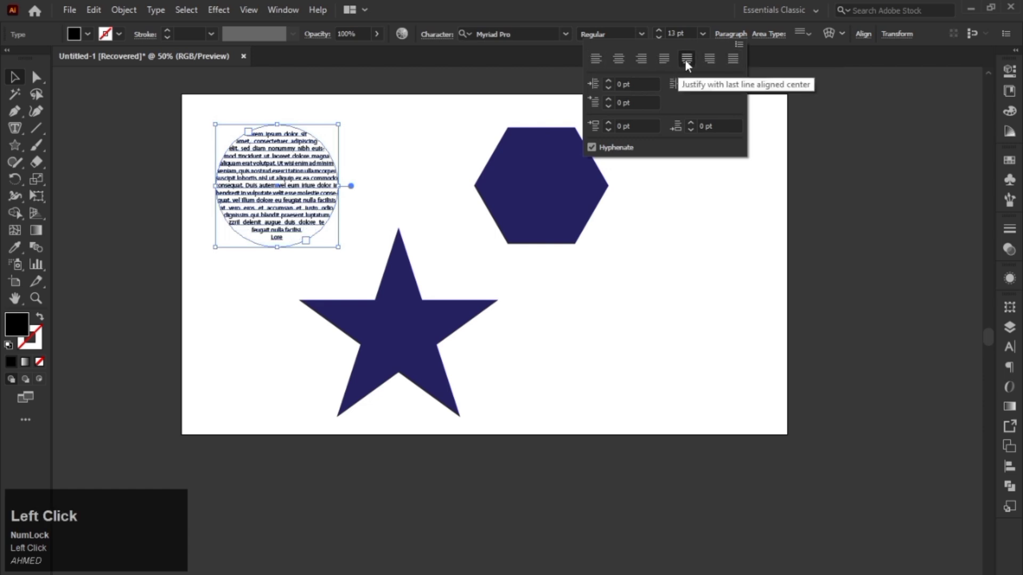
click(16, 76)
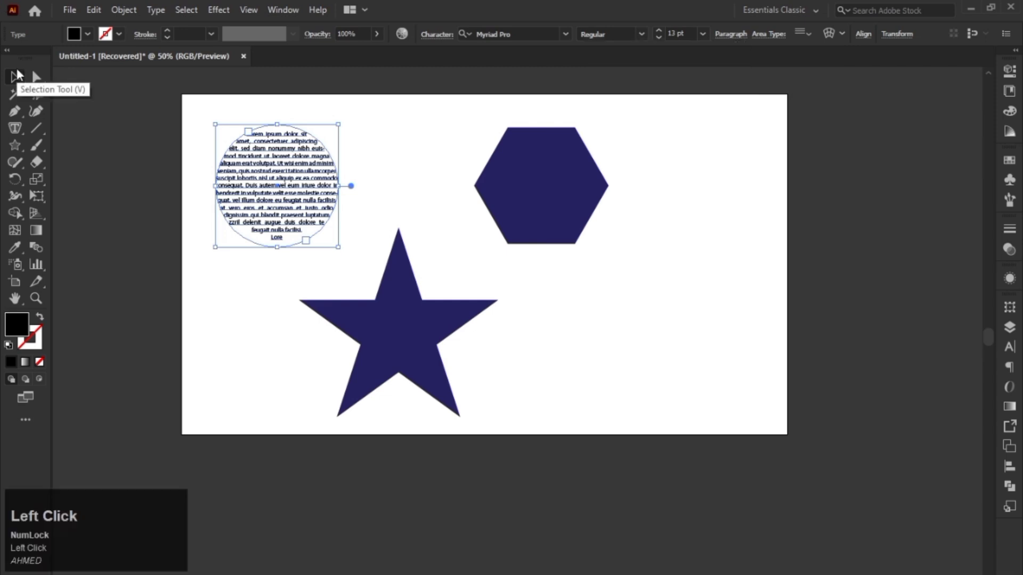
click(432, 164)
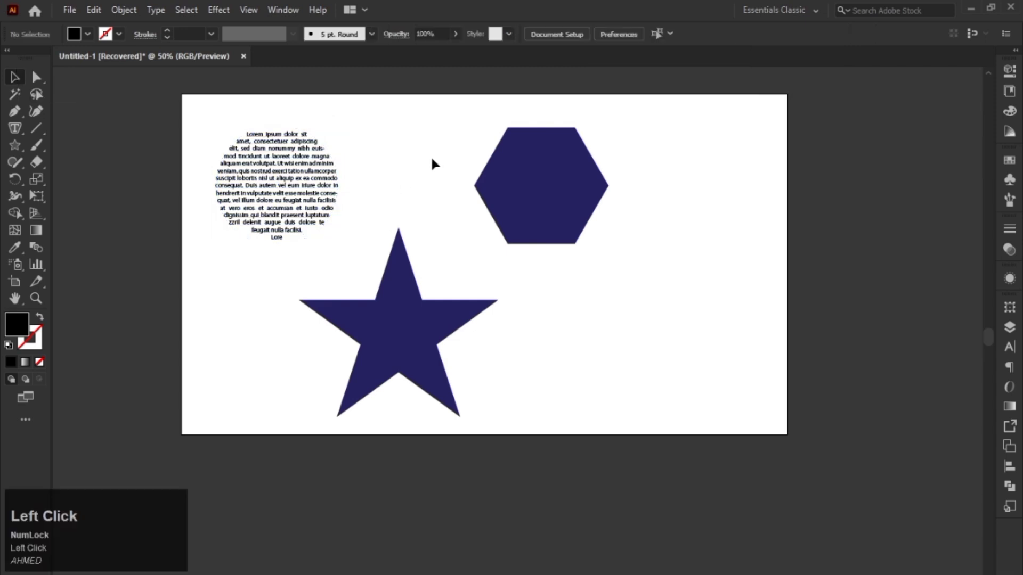
- Fill the hexagon and the star with placeholder text using the Area Type tool, and deselect everything
click(298, 161)
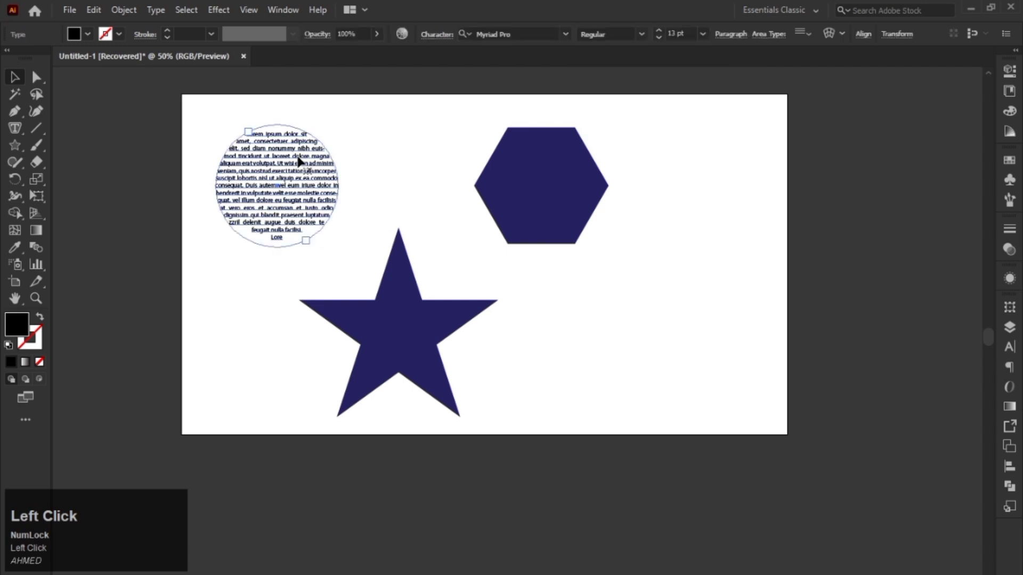
click(548, 160)
click(14, 129)
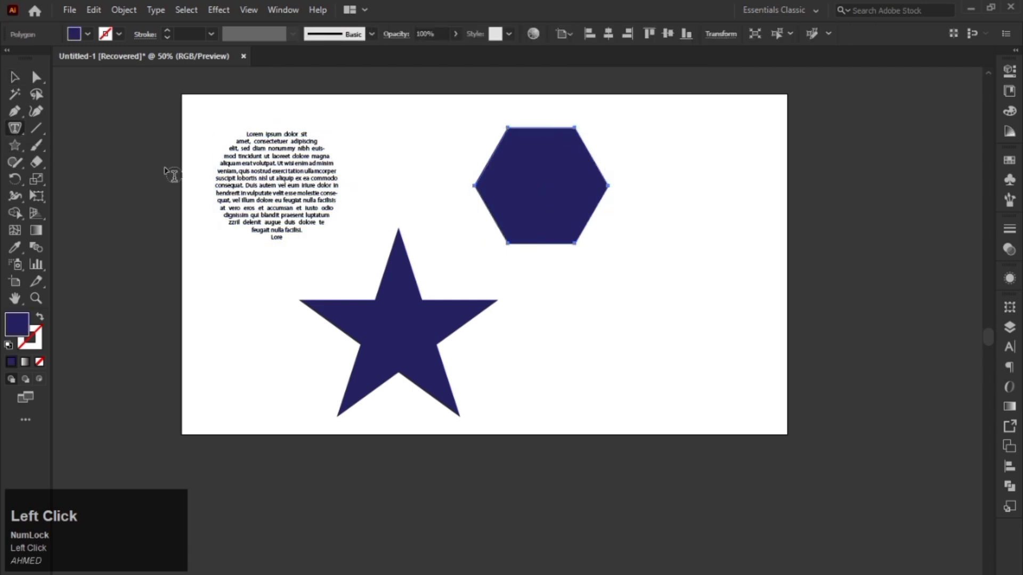
click(499, 166)
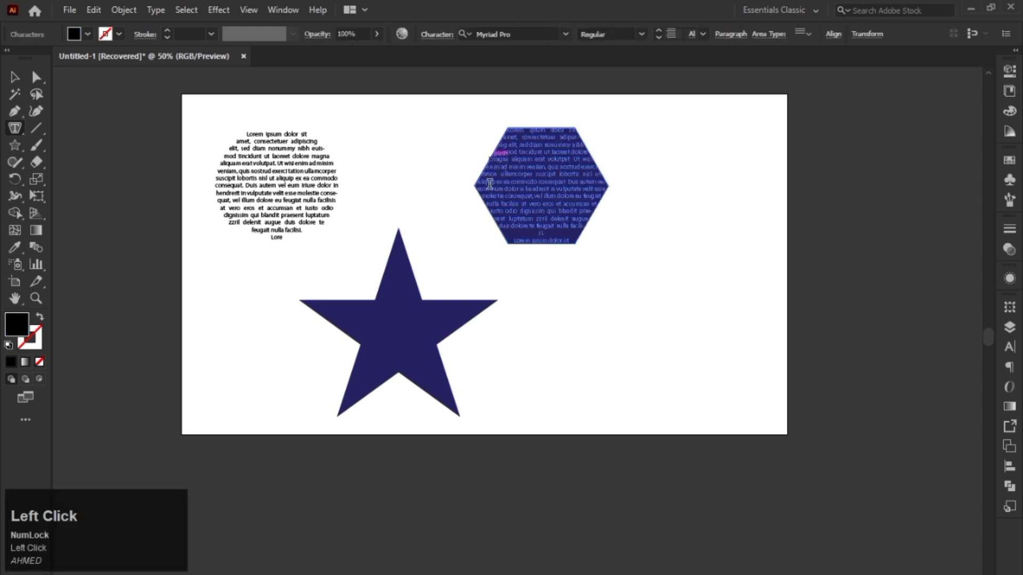
click(390, 287)
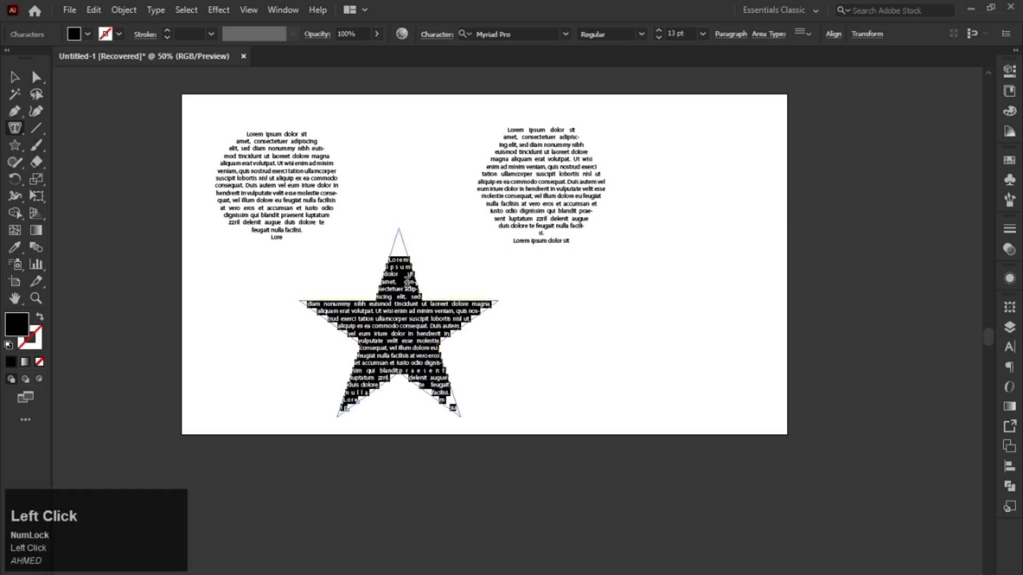
click(403, 189)
drag(442, 161, 381, 384)
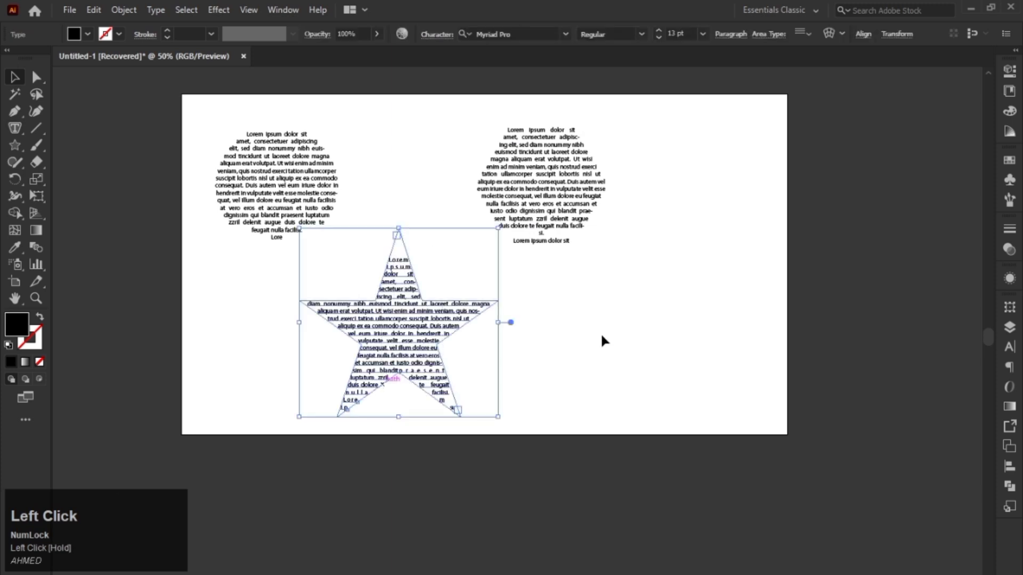
click(402, 213)
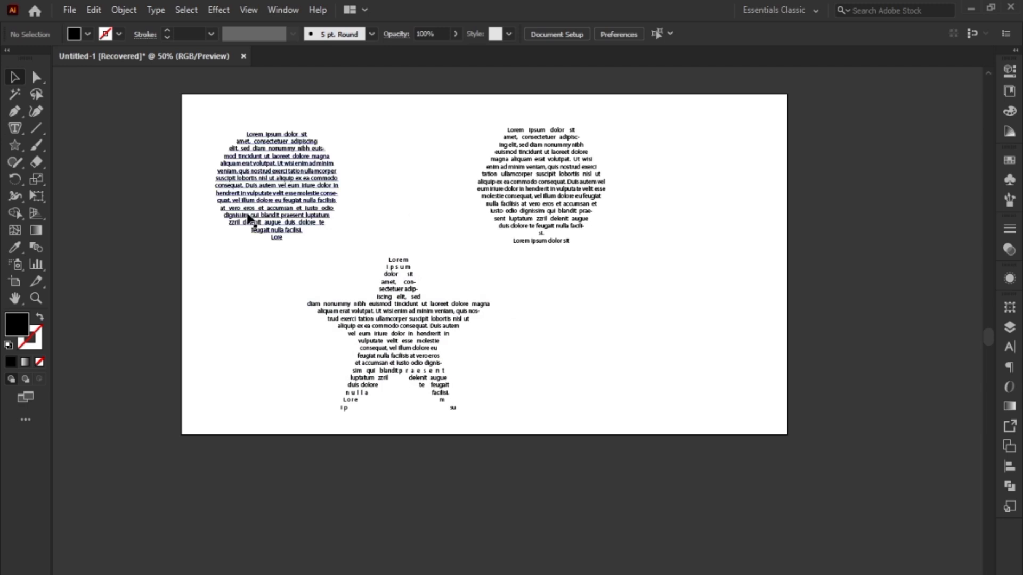
- Set the font size of the circle text to 18 pt
right_click(15, 121)
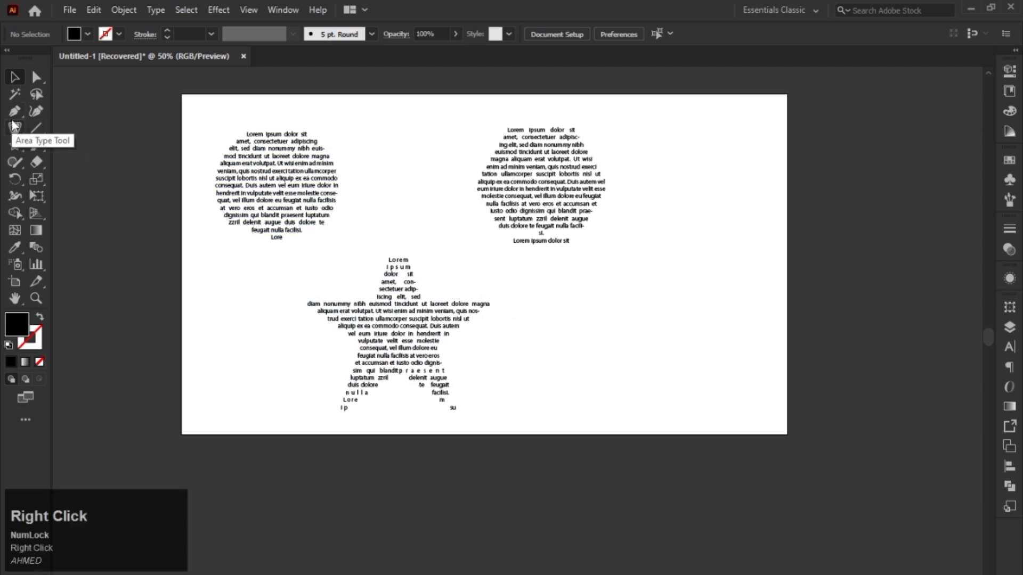
click(18, 80)
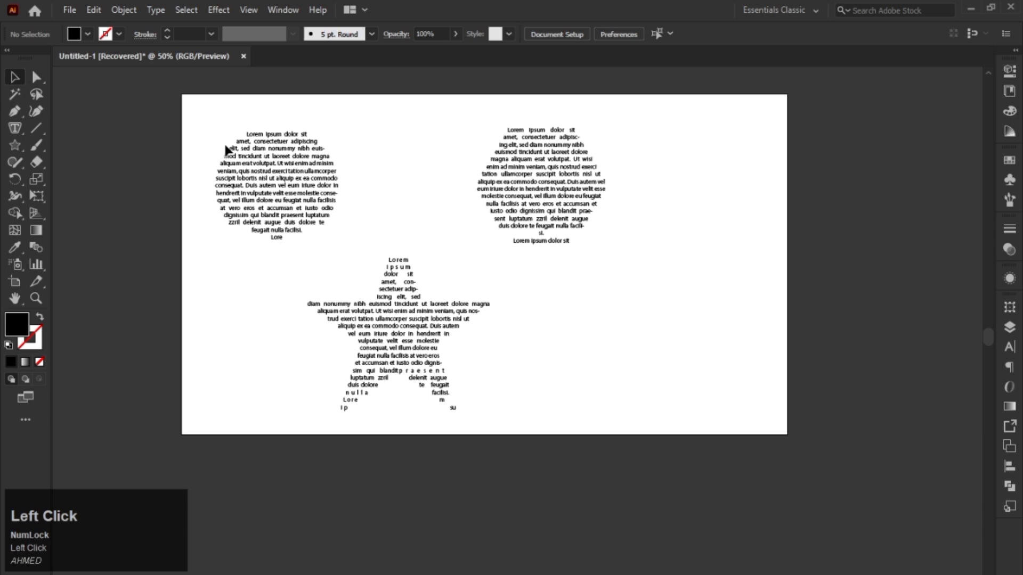
click(227, 145)
click(656, 31)
click(656, 31)
click(656, 31)
click(656, 30)
click(656, 31)
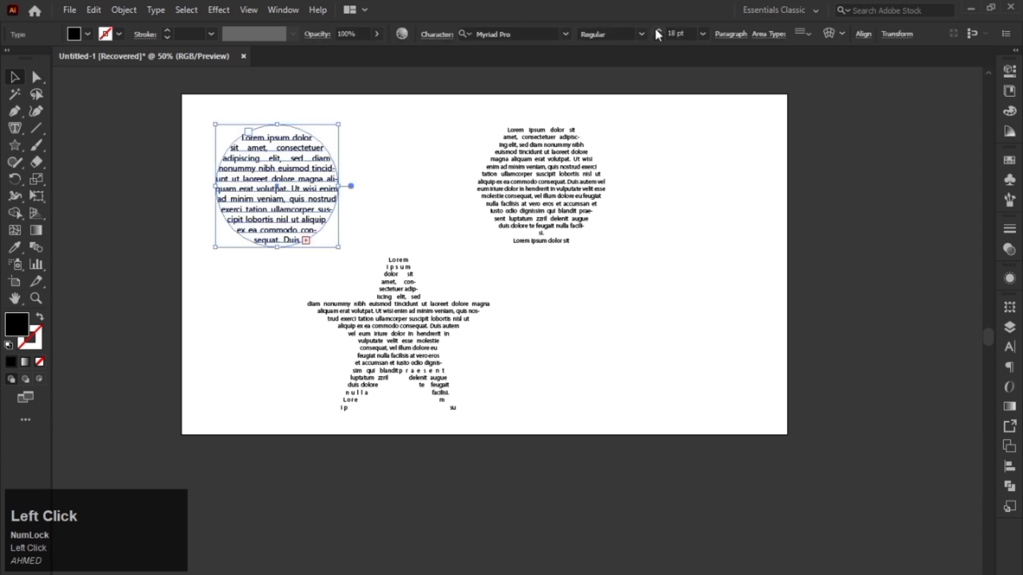
- Fill the hexagon text with the red swatch and deselect it
click(571, 229)
click(1009, 160)
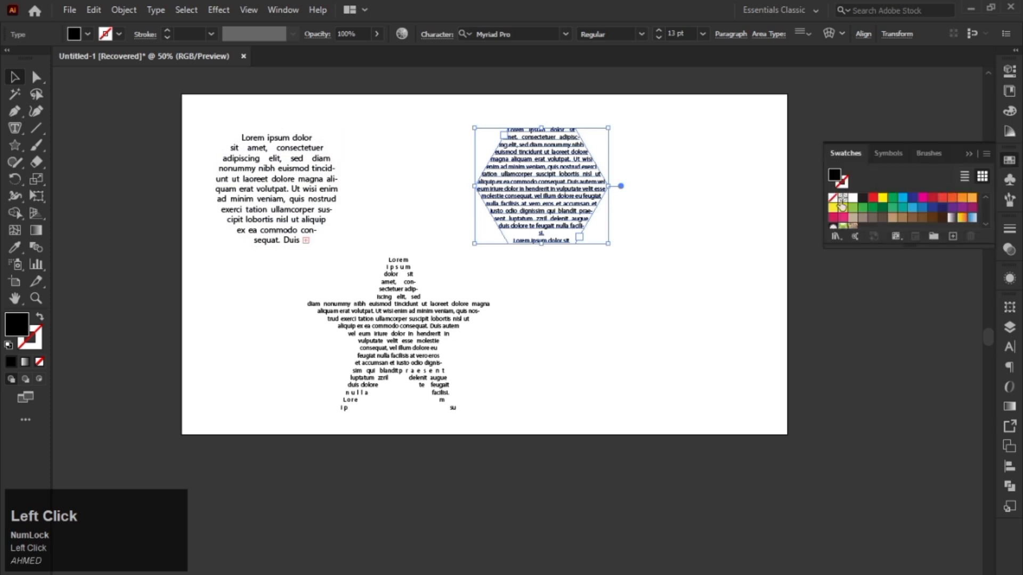
click(872, 198)
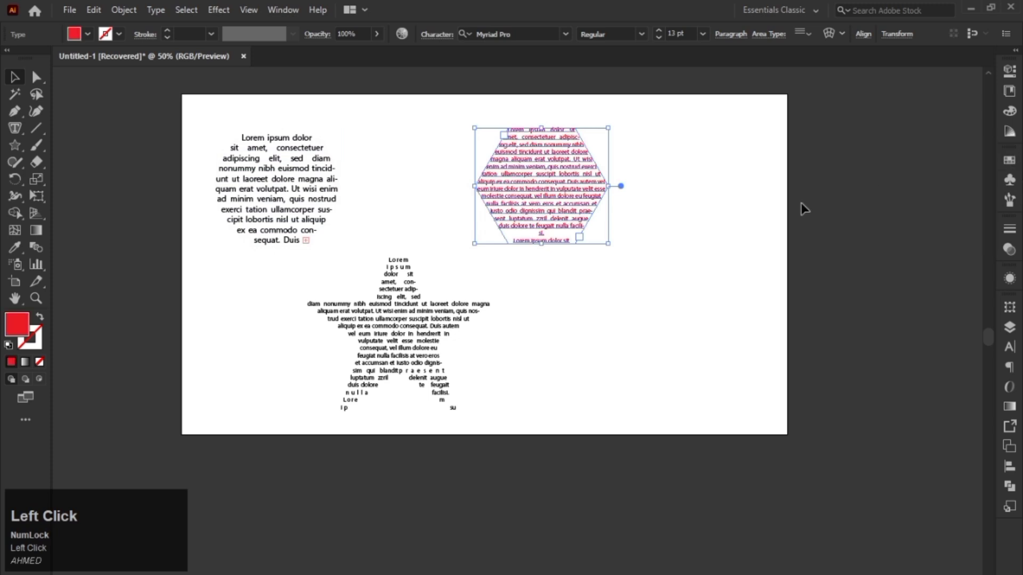
click(705, 224)
- Examine at close range how the enlarged text wraps inside the circle's outline
click(250, 141)
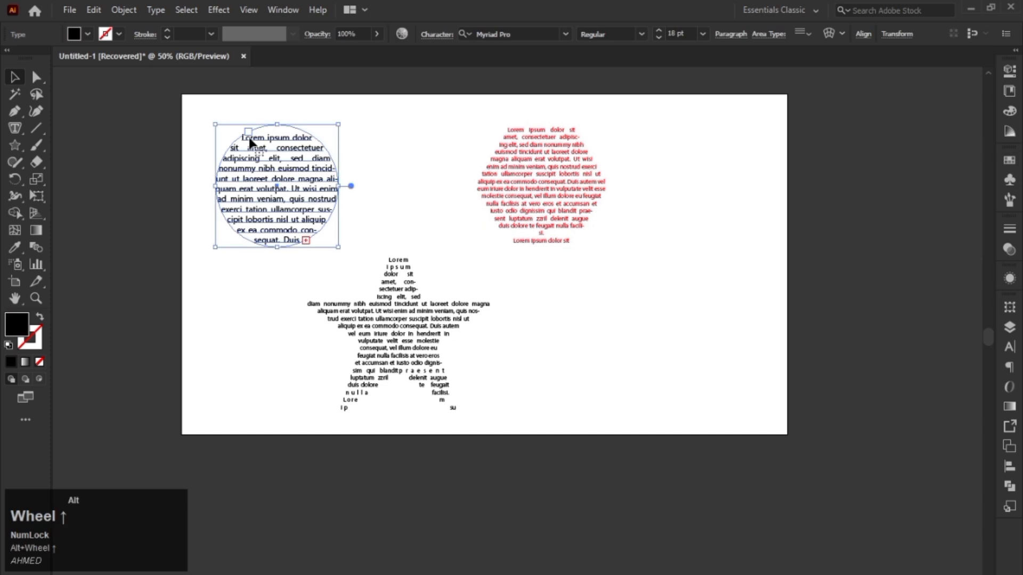
scroll(258, 149, up, 3)
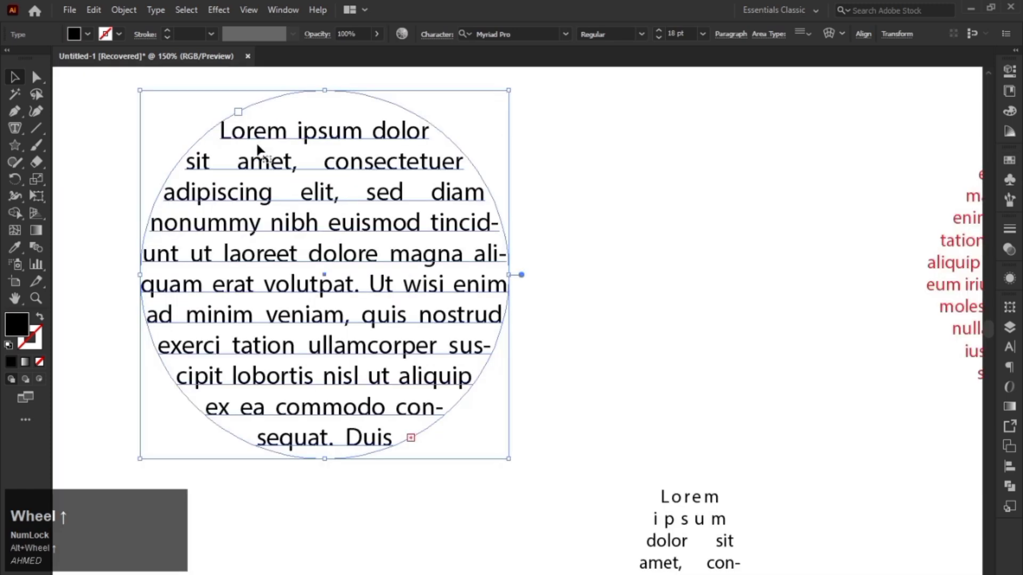
drag(362, 134, 442, 146)
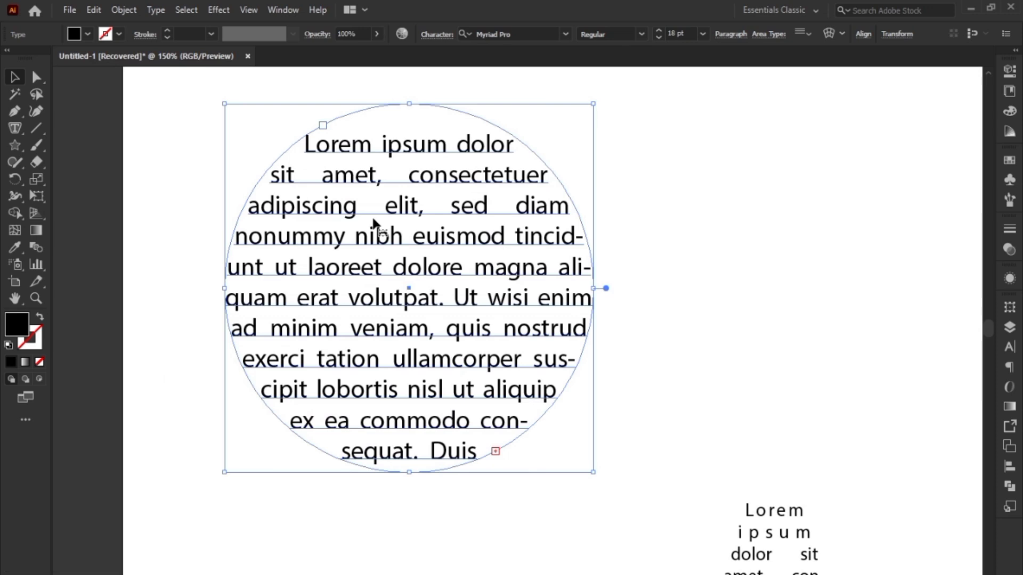
scroll(372, 222, down, 1)
scroll(500, 230, down, 1)
drag(634, 221, 531, 209)
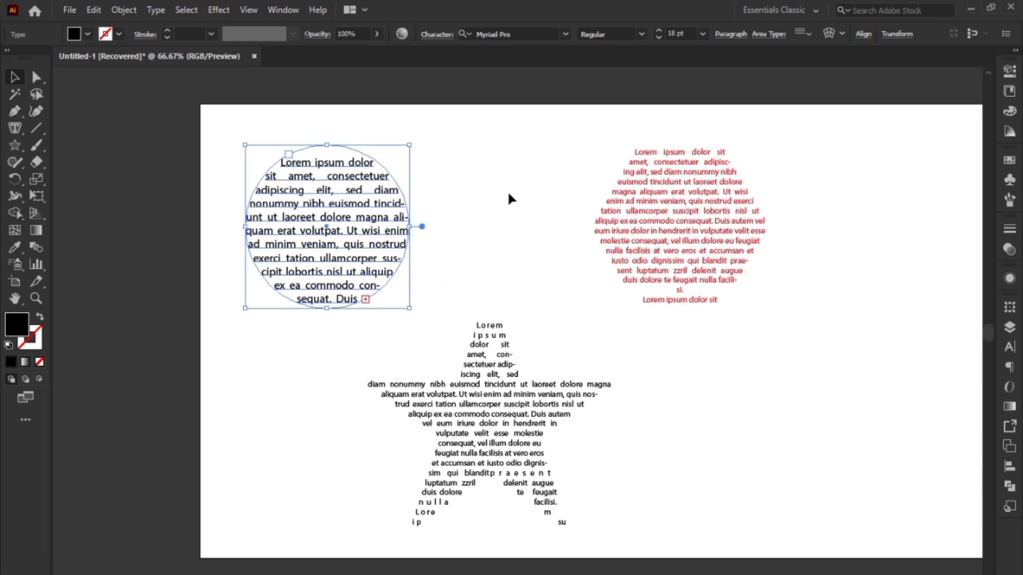
scroll(507, 190, down, 1)
drag(514, 208, 453, 213)
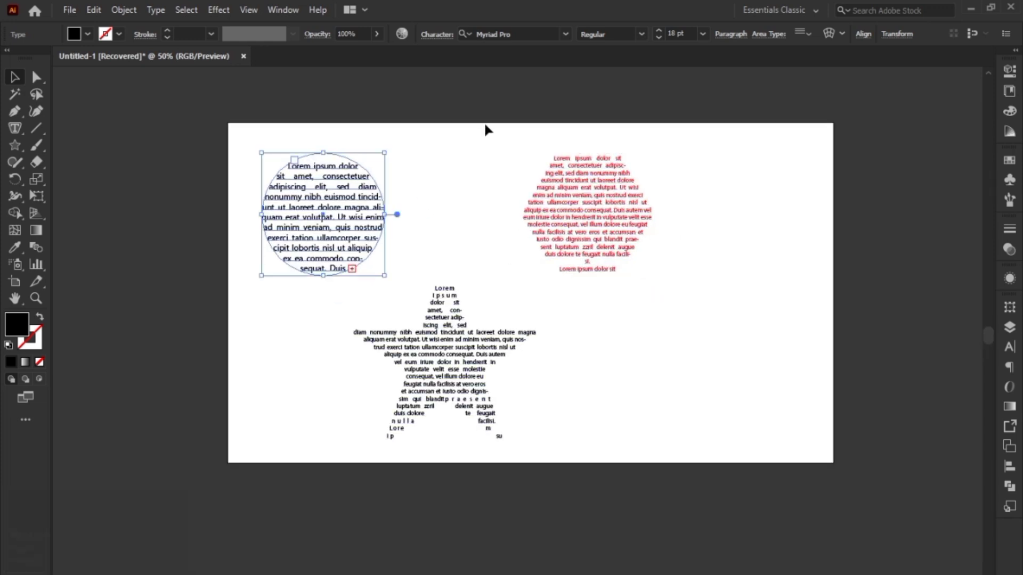
- Select the hexagon text, try moving the circle text diagonally down towards the star, and undo the move
drag(501, 140, 659, 273)
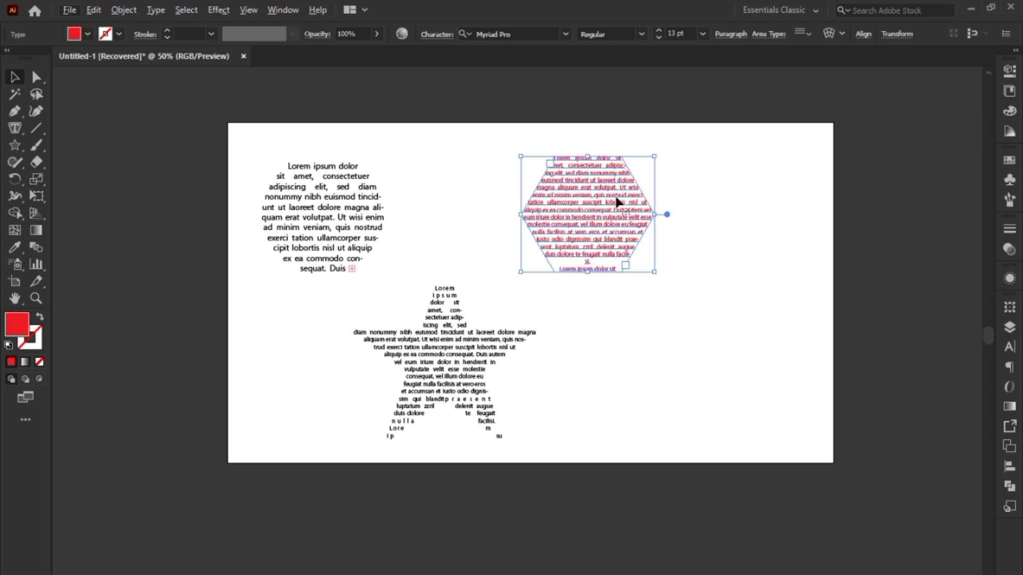
click(595, 218)
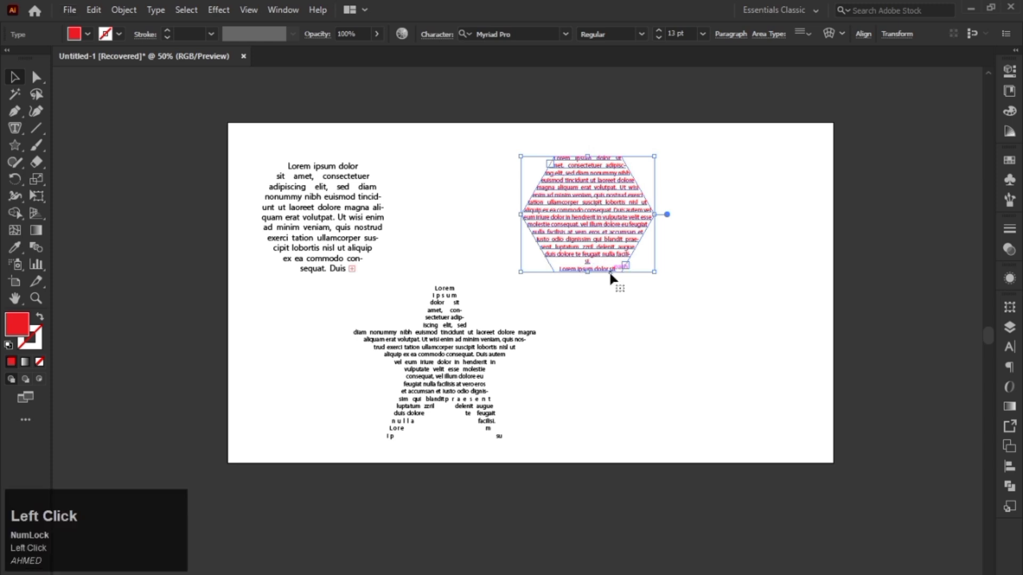
click(324, 139)
drag(322, 210, 400, 271)
key(ctrl+z)
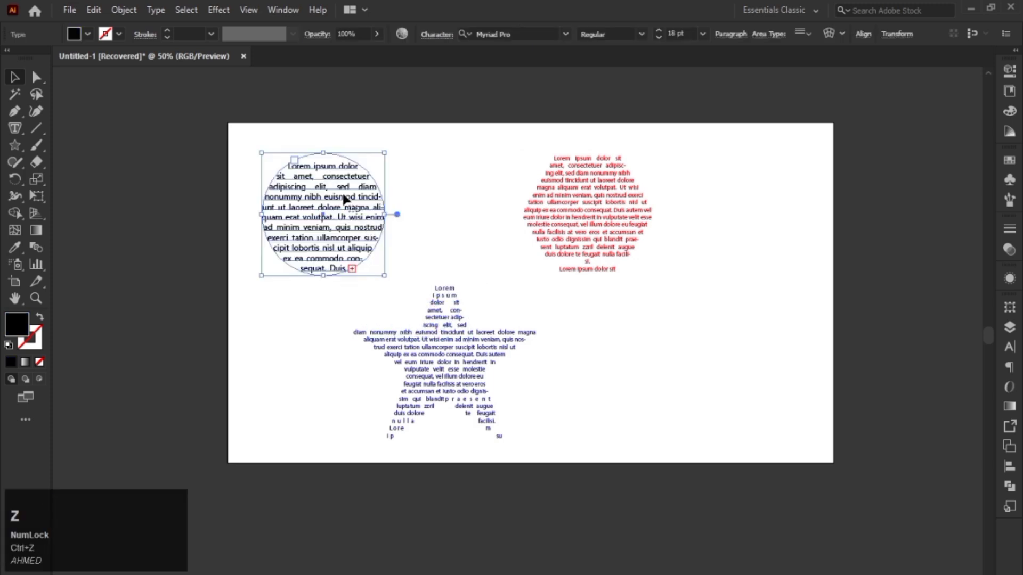
- Select the circle, hexagon and star text objects together and delete them
drag(316, 143, 537, 324)
key(Delete)
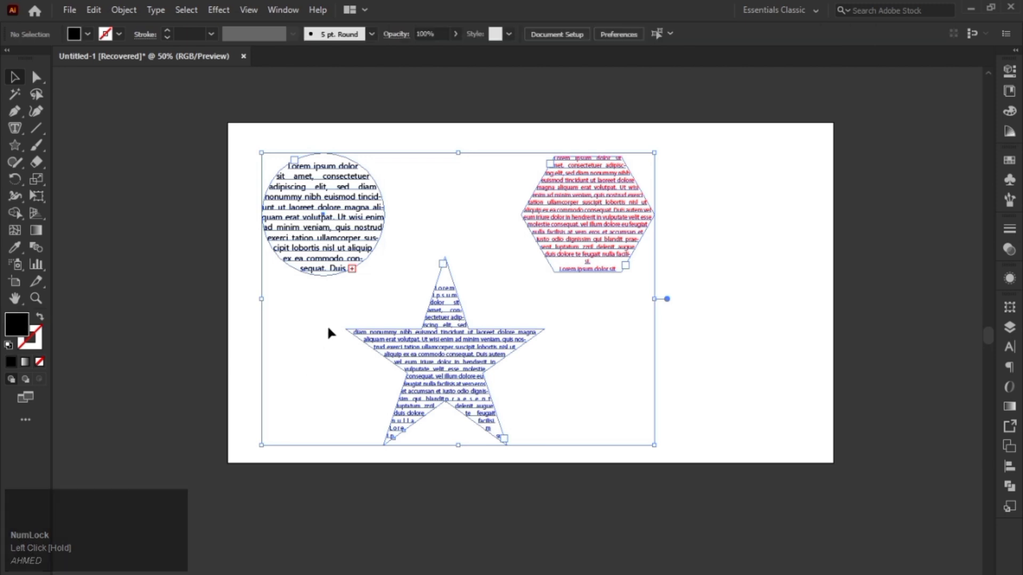
- Draw an open wavy path across the middle of the artboard with the Pen tool, using smooth curved anchor points
right_click(7, 130)
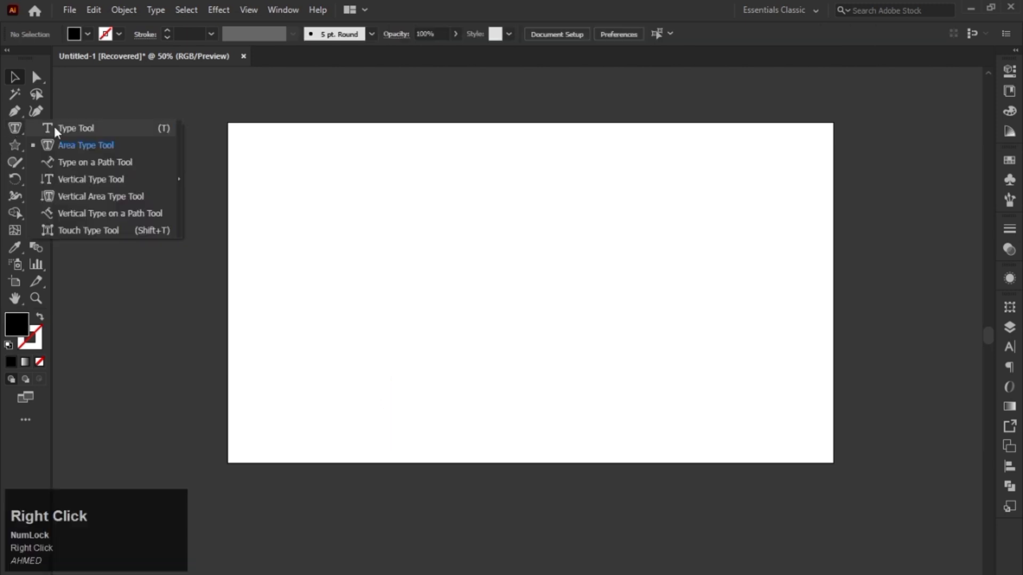
click(66, 166)
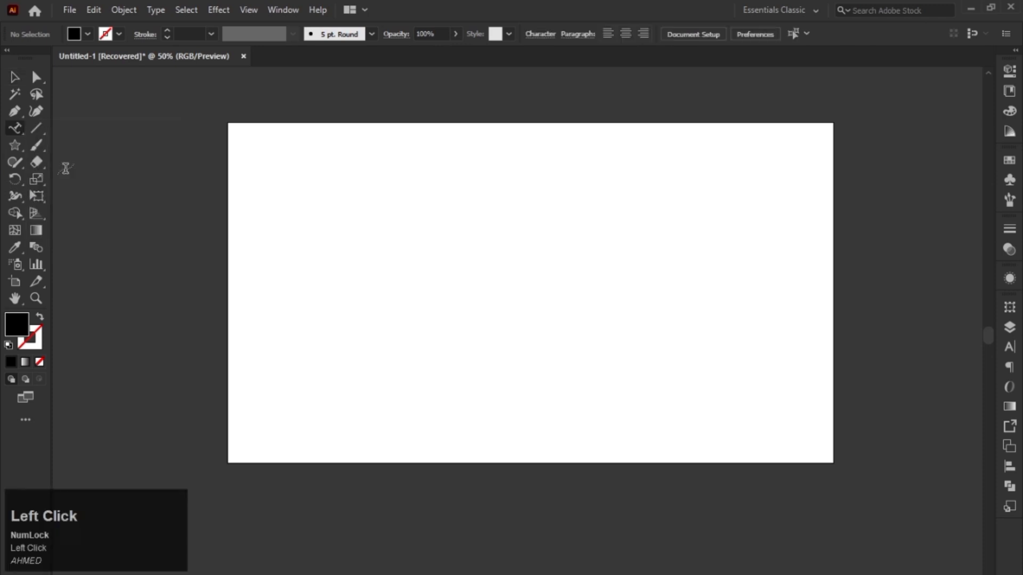
click(15, 110)
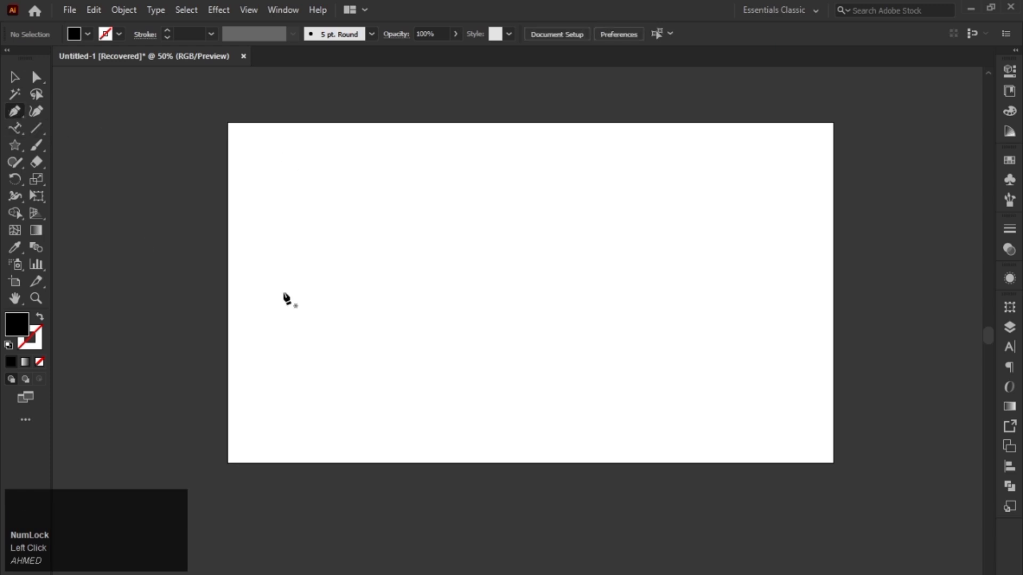
click(303, 298)
drag(432, 240, 512, 264)
drag(656, 305, 791, 265)
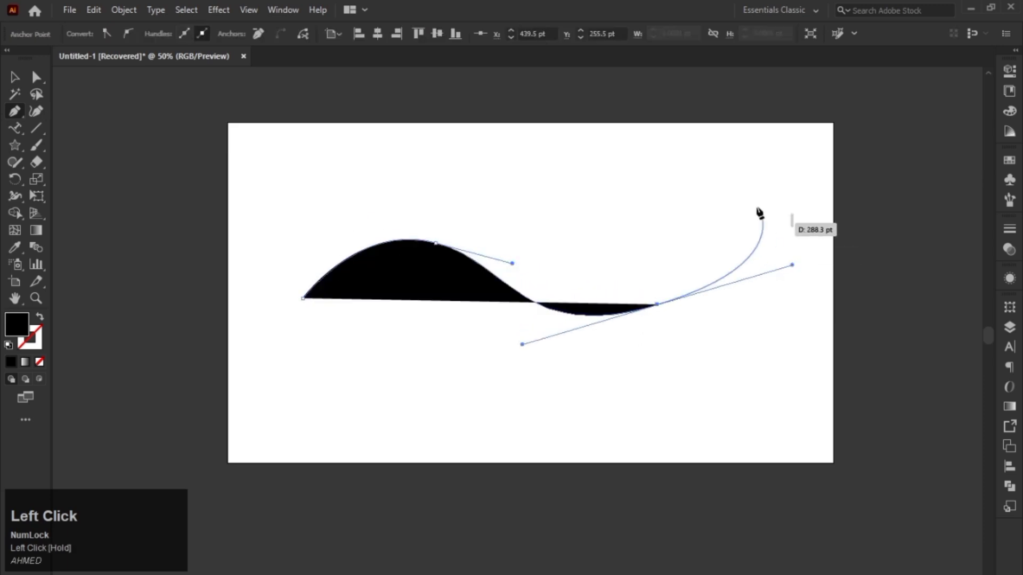
alt+click(657, 305)
drag(746, 234, 781, 181)
click(14, 78)
- Swap the fill and stroke so the wave has only a black outline, and set its stroke weight to 4 pt
click(41, 318)
drag(335, 190, 536, 340)
click(168, 30)
click(168, 30)
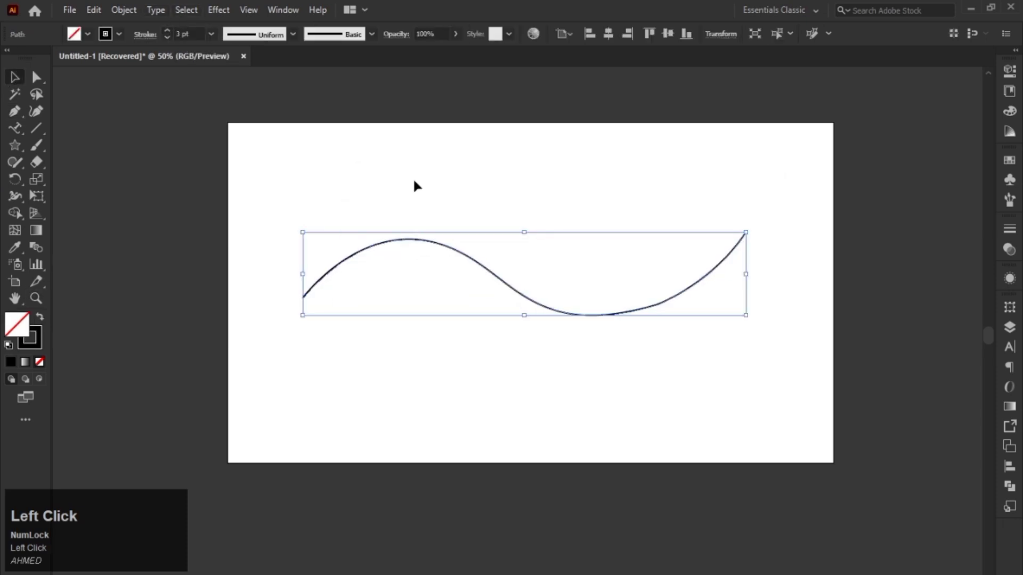
- Place placeholder text along the wavy path from its left end with the Type on a Path tool
right_click(15, 128)
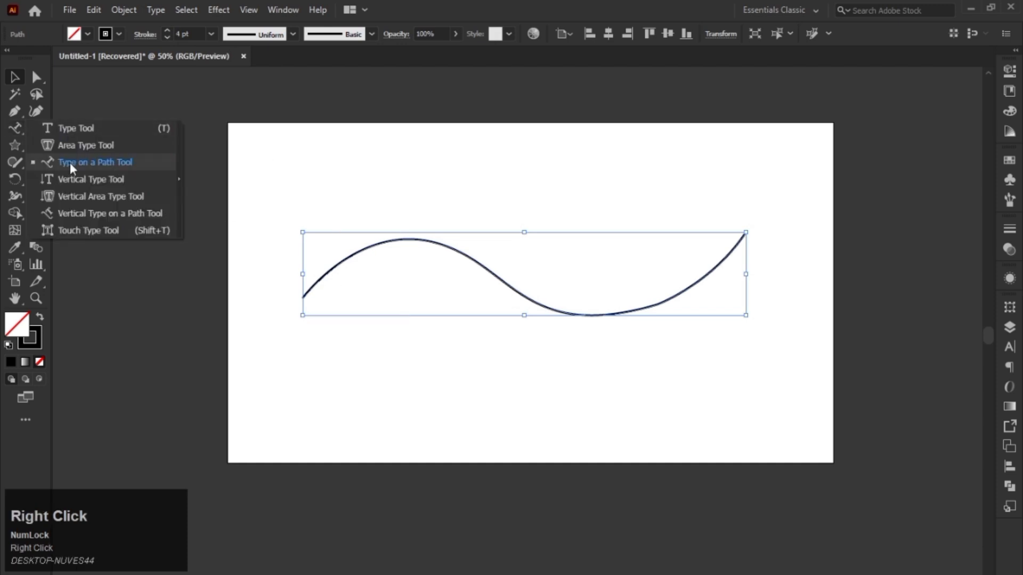
click(68, 161)
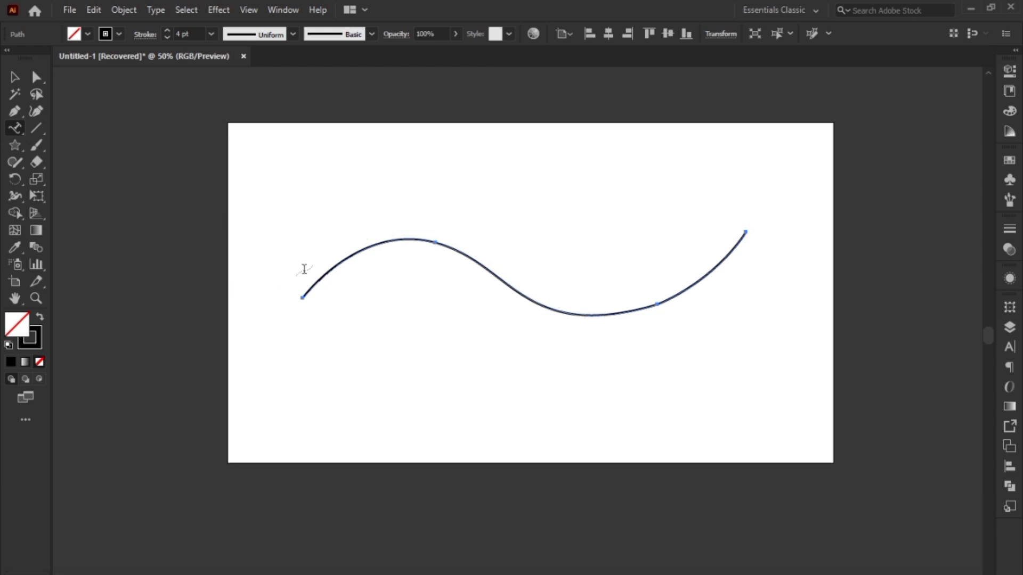
click(311, 288)
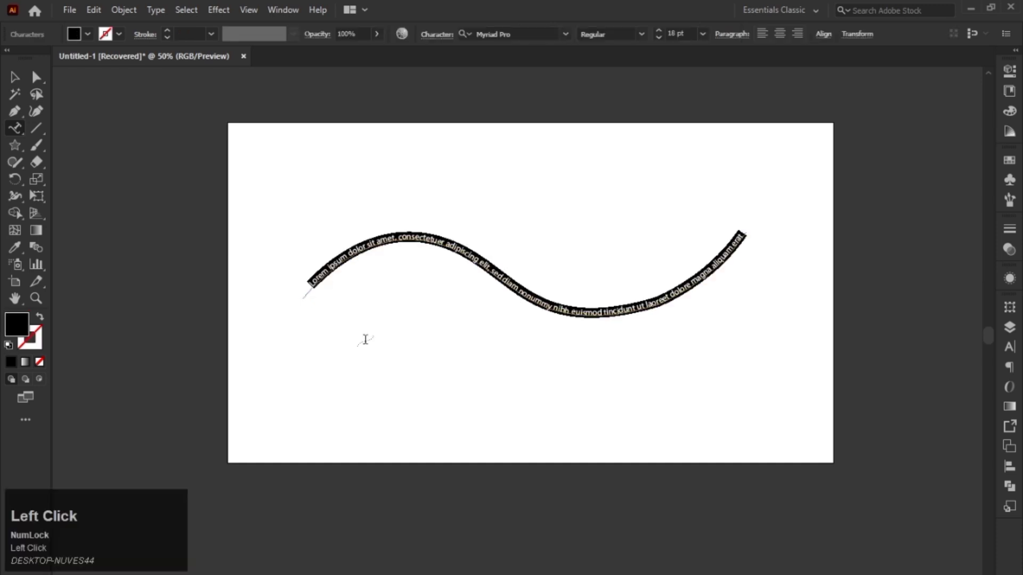
click(15, 78)
scroll(465, 277, up, 1)
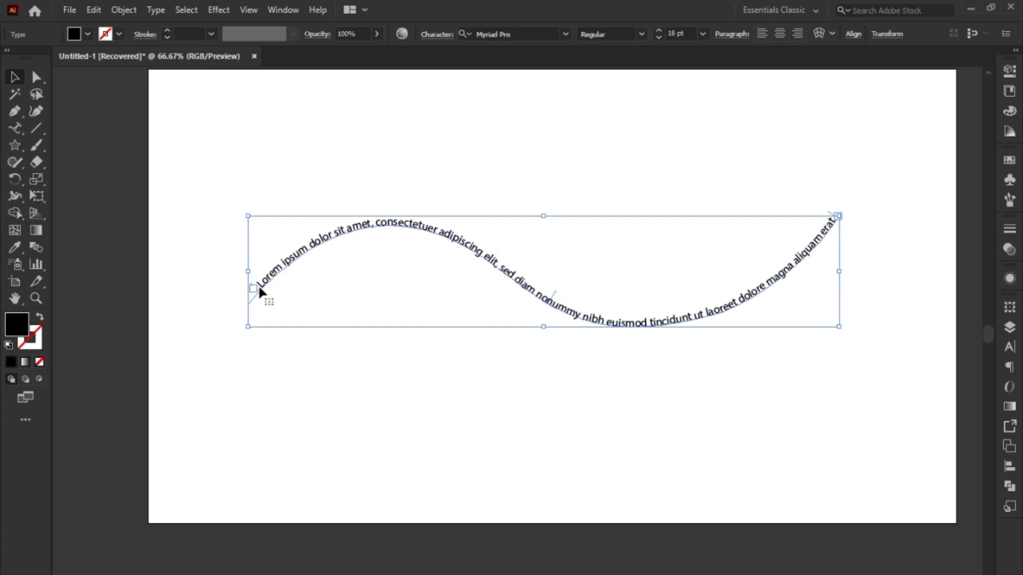
- Shorten the path text by deleting everything after "sed diam non"
click(544, 298)
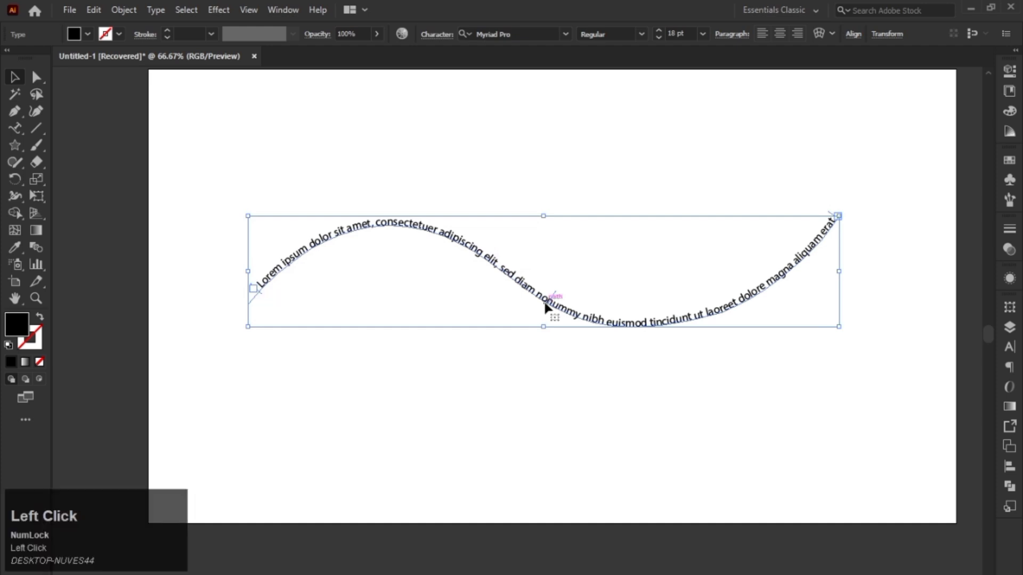
double_click(573, 316)
drag(551, 303, 845, 221)
key(BackSpace)
key(Escape)
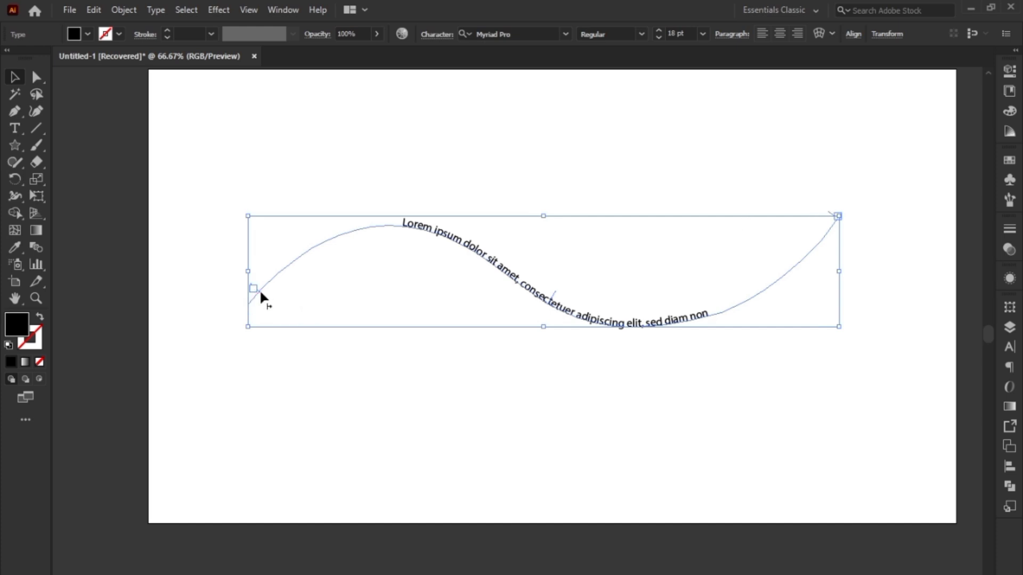
- Slide the text's start bracket to the middle of the curve, and shift the text back over the first crest using its centre bracket
drag(261, 292, 521, 311)
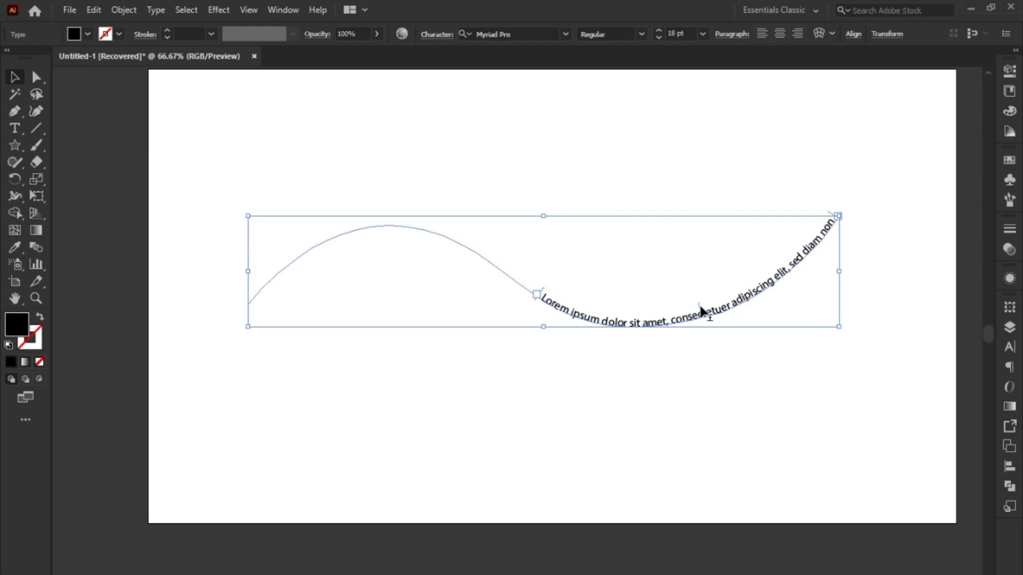
drag(700, 310, 509, 273)
mouse_move(548, 284)
mouse_down()
mouse_move(588, 293)
mouse_move(502, 269)
mouse_move(456, 238)
mouse_up()
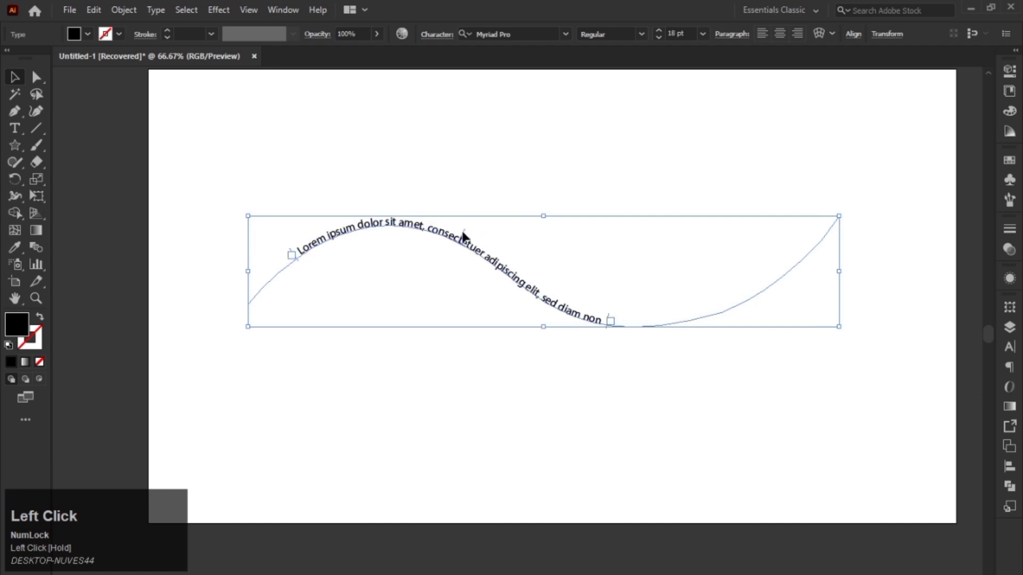
- Flip the text to the underside of the curve by moving its centre bracket across the path
drag(462, 235, 539, 315)
double_click(536, 311)
triple_click(536, 311)
double_click(536, 310)
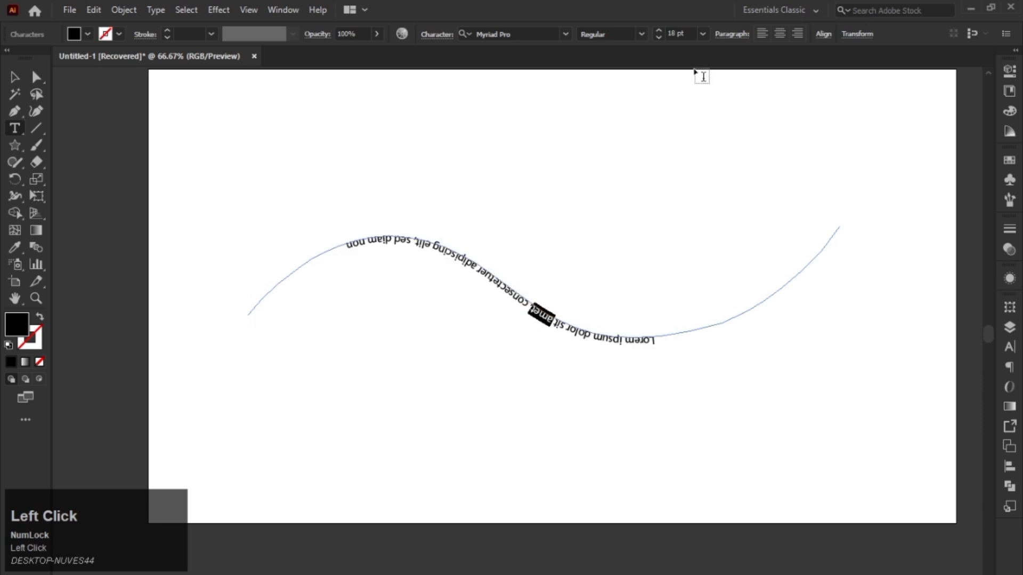
- Set the path text's font size to 24 pt and return the text to the upper side of the curve
click(493, 283)
click(659, 30)
click(659, 30)
click(659, 30)
click(660, 30)
click(659, 30)
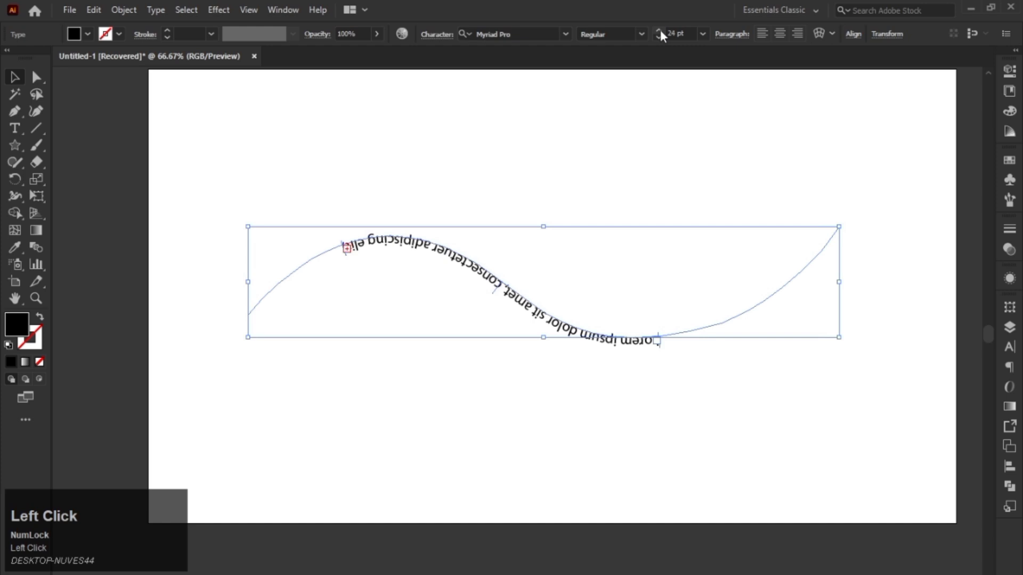
key(ctrl+z)
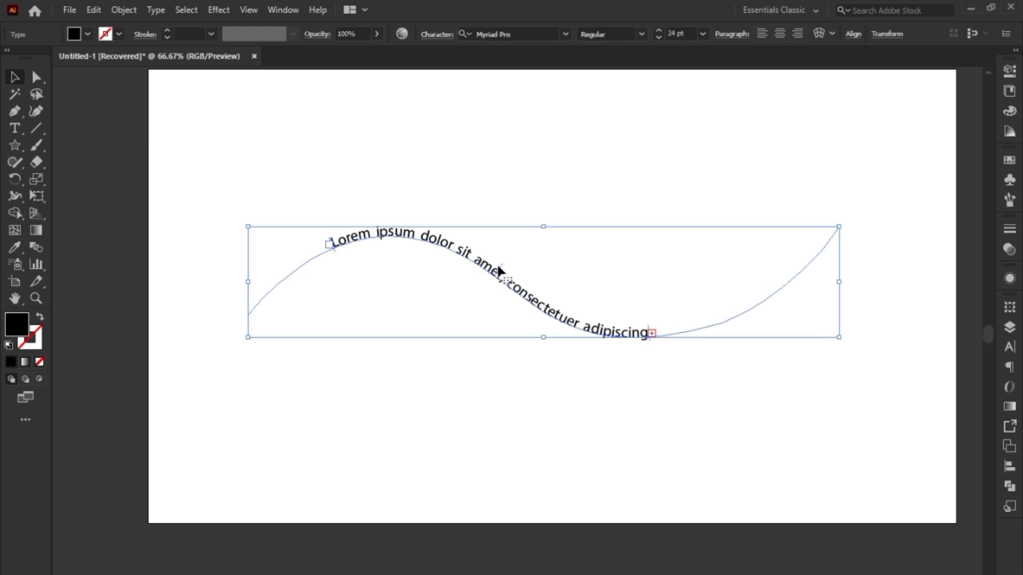
- Delete the wavy path text from the artboard
click(486, 171)
key(Delete)
- Add vertical placeholder point text on the artboard's left part and a tall vertical text area beside it with the Vertical Type tool
click(14, 128)
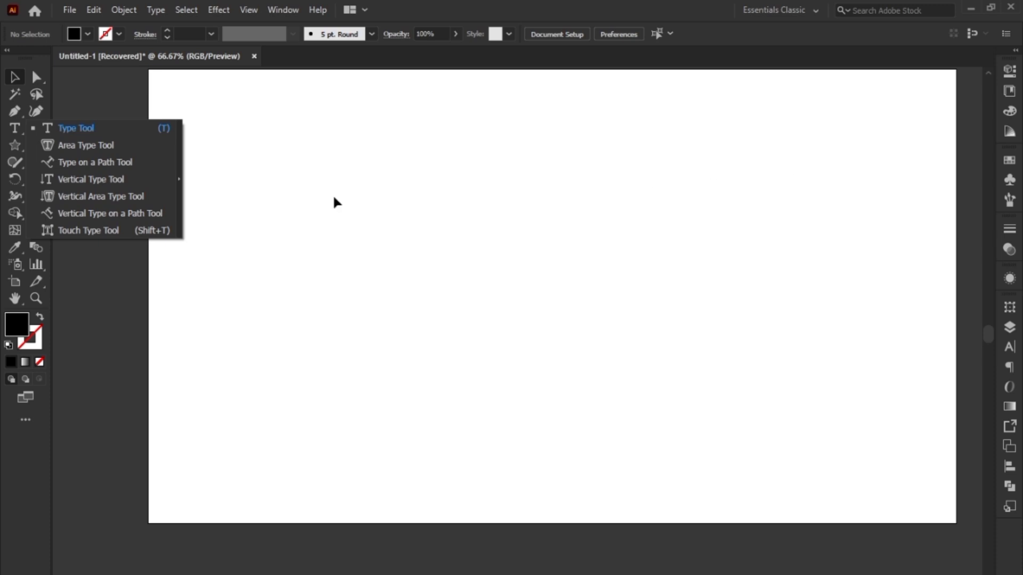
click(97, 184)
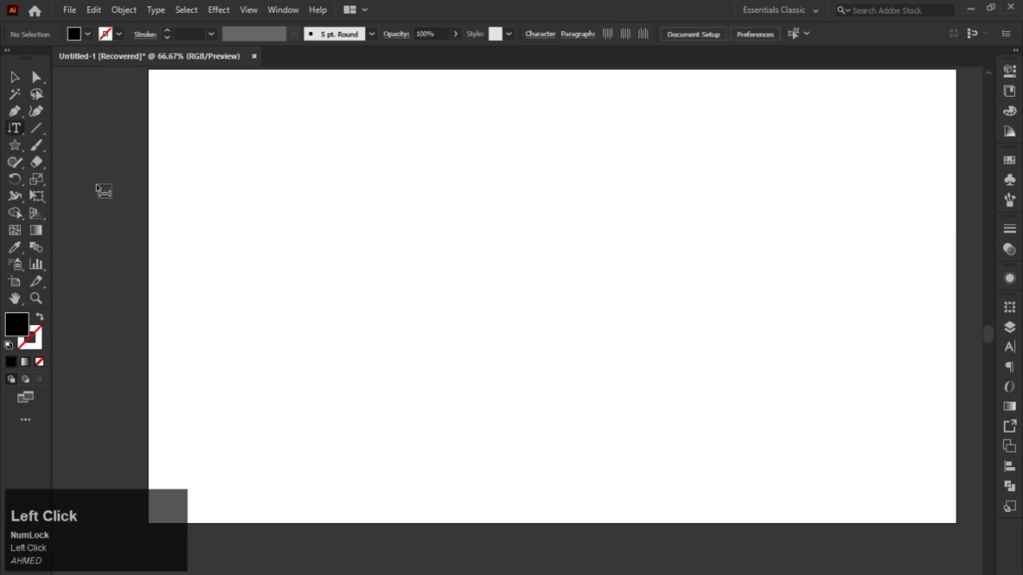
click(341, 136)
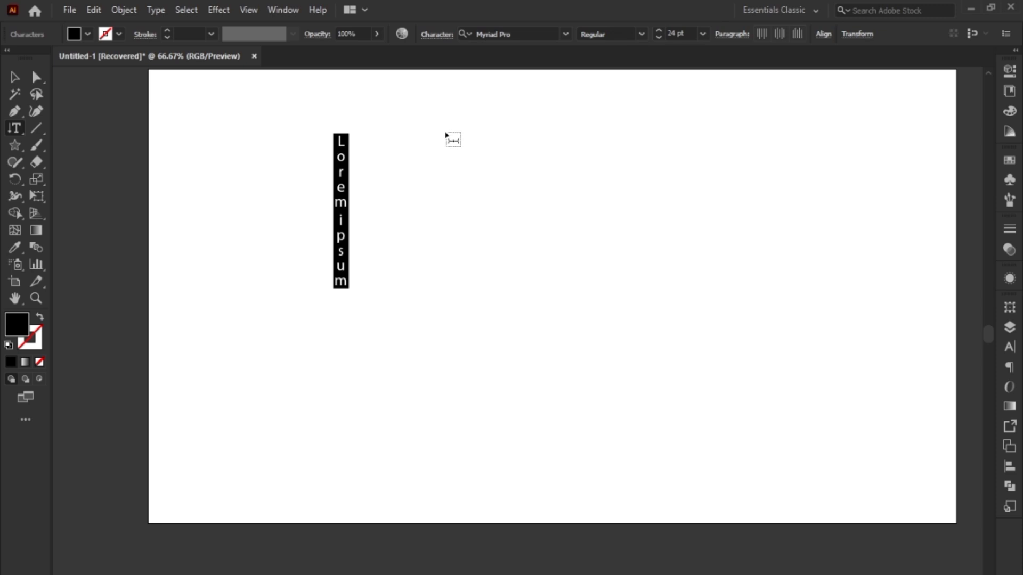
drag(446, 135, 659, 481)
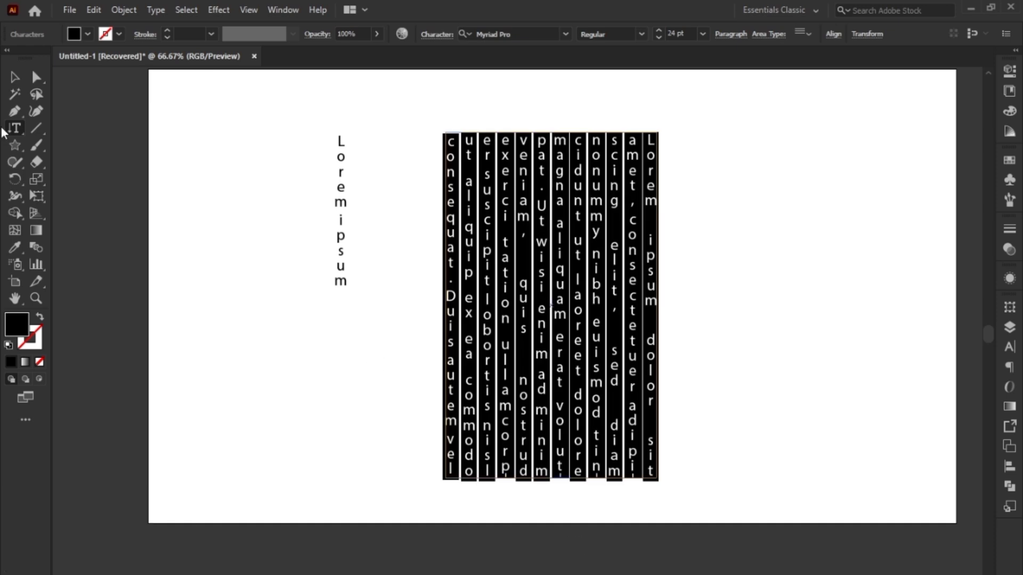
click(14, 77)
- Replace the vertical "Lorem ipsum" point text with "PAKISTAN"
drag(398, 113, 339, 163)
triple_click(338, 159)
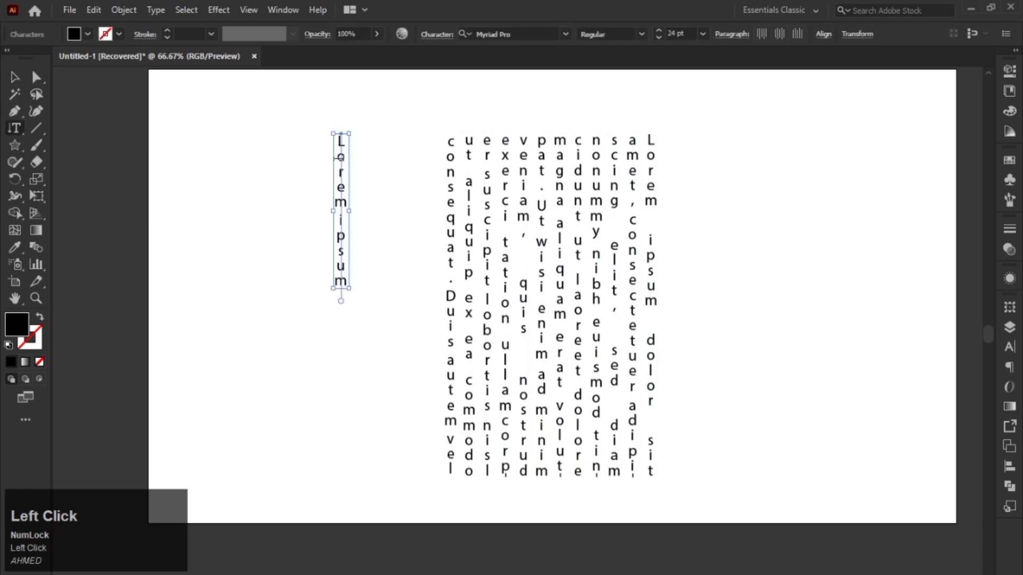
click(338, 158)
double_click(339, 158)
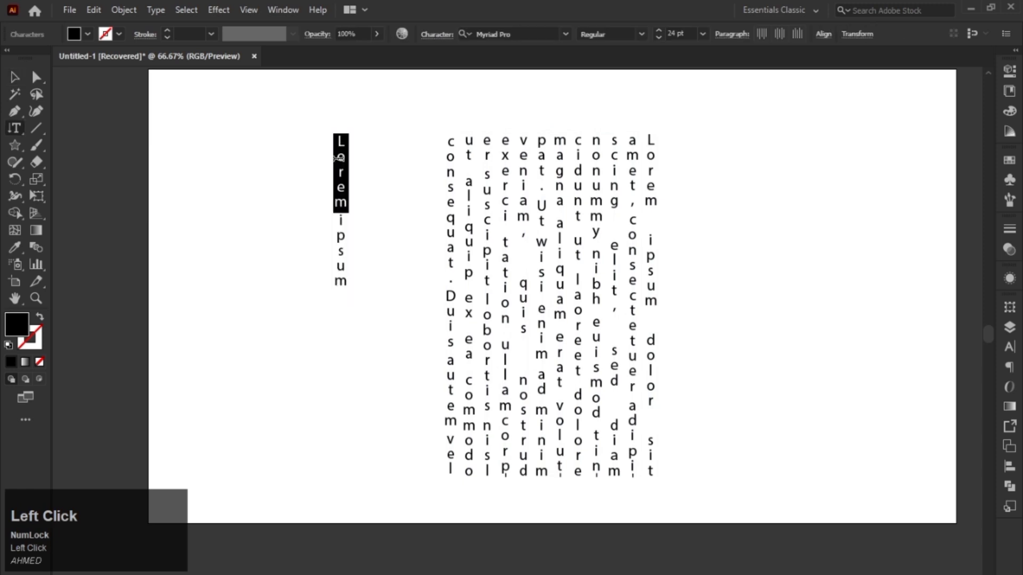
triple_click(338, 159)
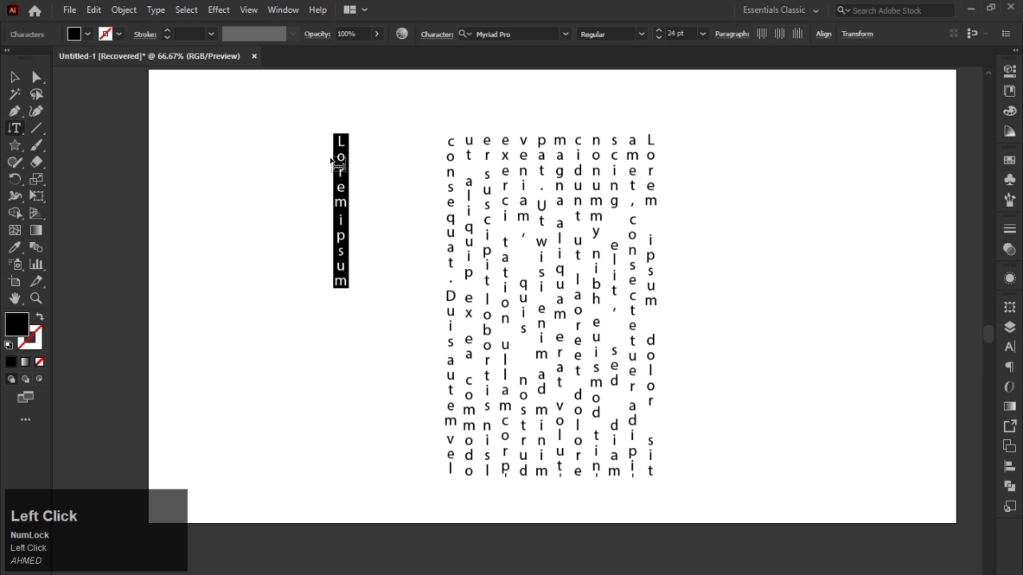
text(PAKISTAN)
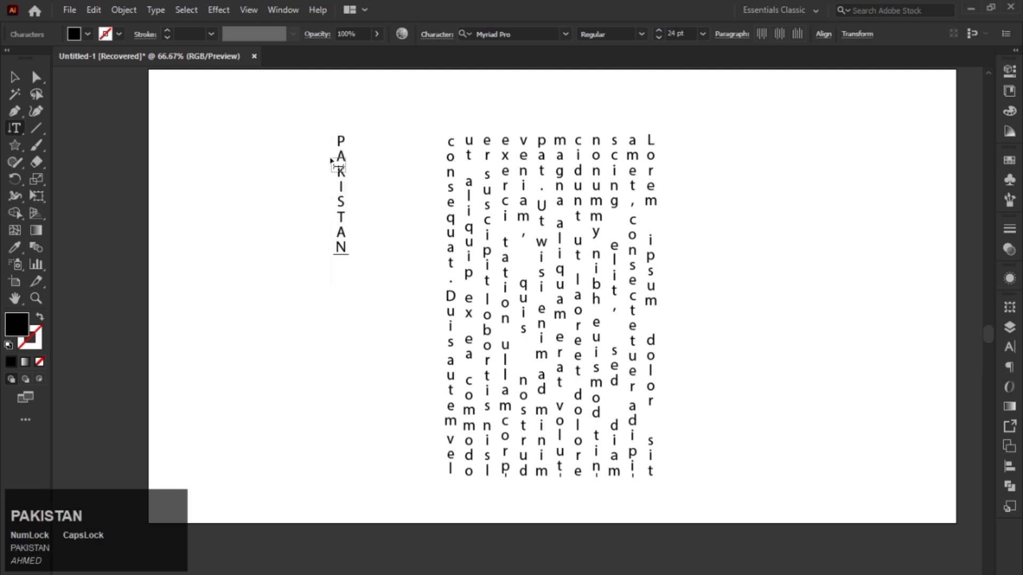
- Scale the vertical PAKISTAN text up proportionally to a font size of about 62.58 pt
click(15, 77)
click(337, 250)
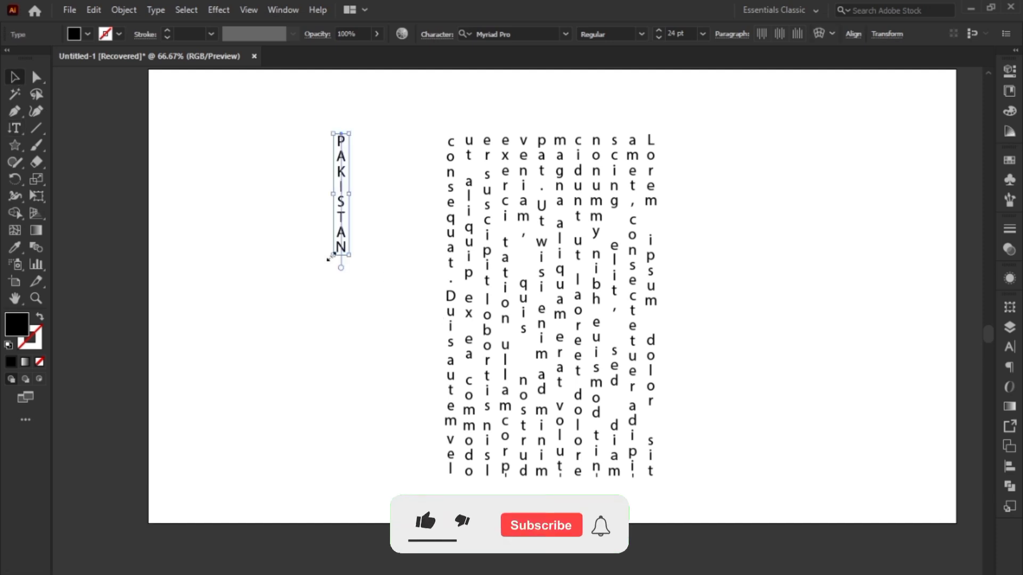
shift+click(328, 260)
drag(329, 261, 236, 450)
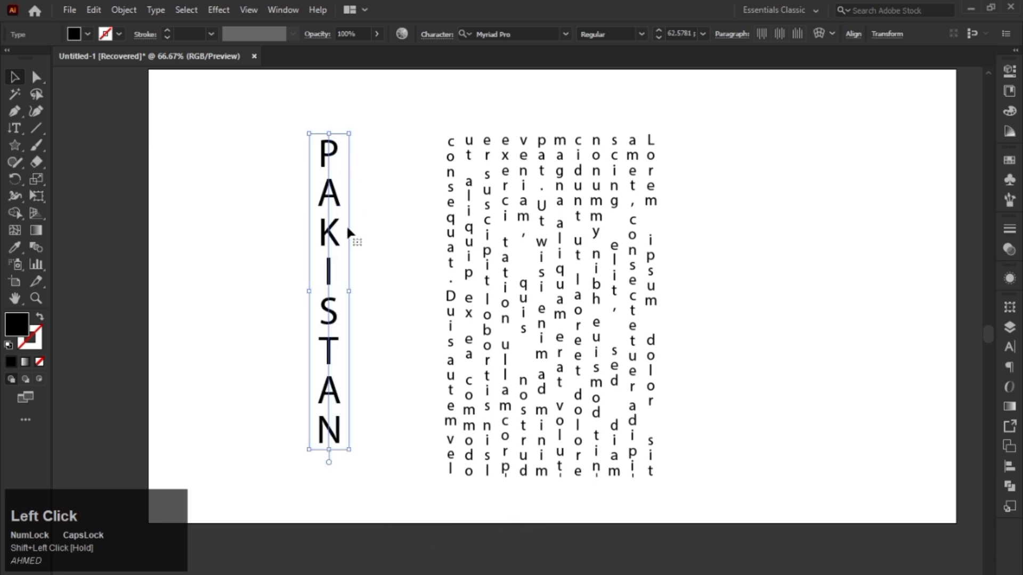
- Select the vertical text area, try widening it to the right, and undo the change
drag(428, 111, 479, 233)
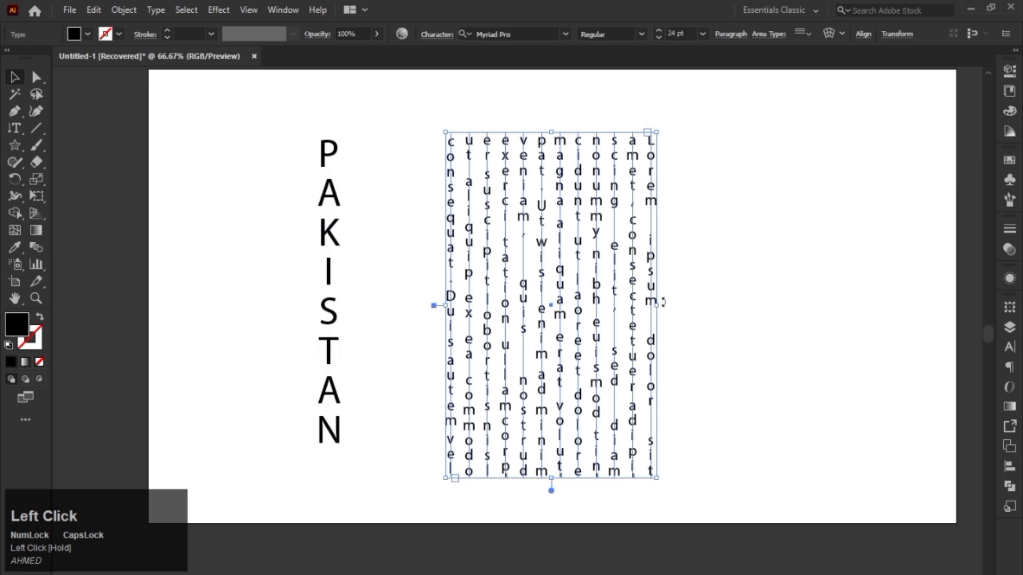
drag(660, 302, 710, 302)
key(ctrl+z)
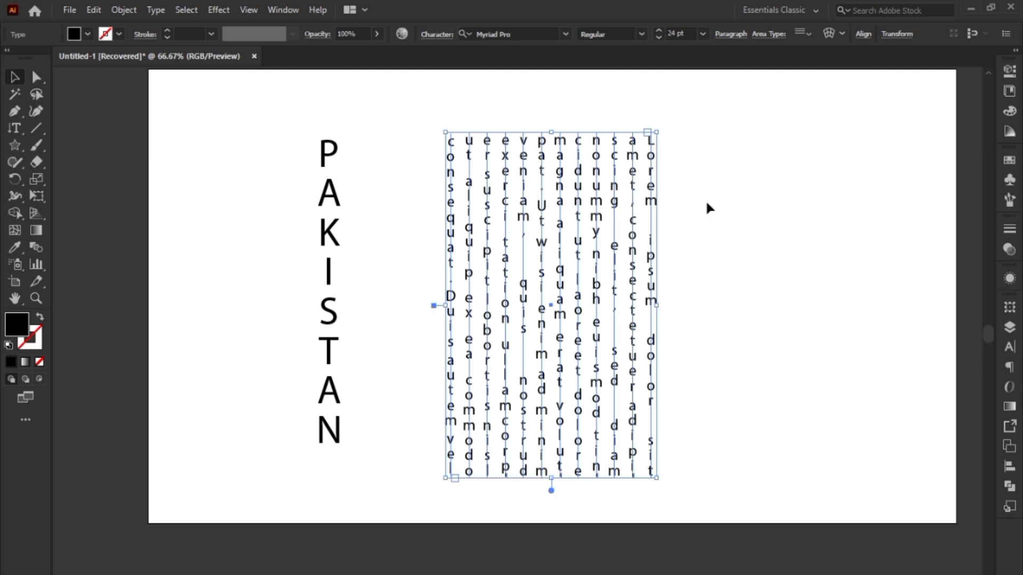
- Select the PAKISTAN text and the vertical text area and shift both left on the artboard
right_click(15, 128)
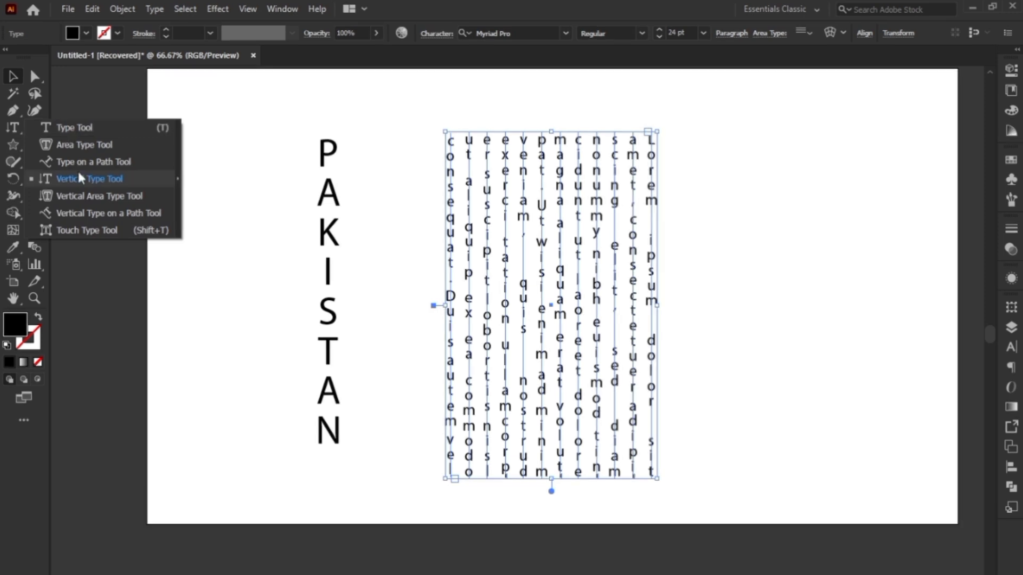
click(335, 136)
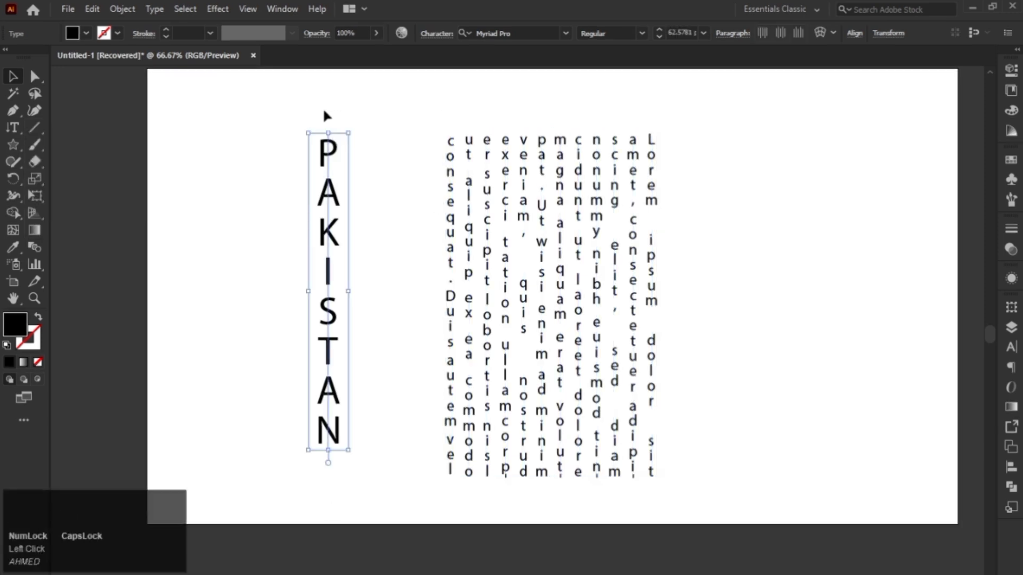
- Draw a large black-filled circle with the Ellipse tool in the empty space right of the vertical text area
right_click(15, 125)
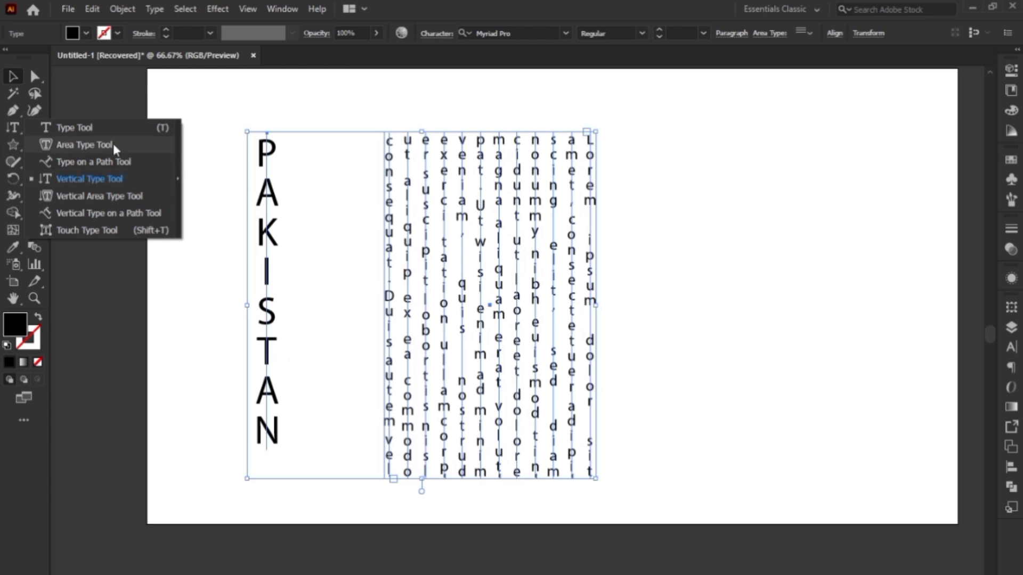
click(115, 194)
right_click(13, 144)
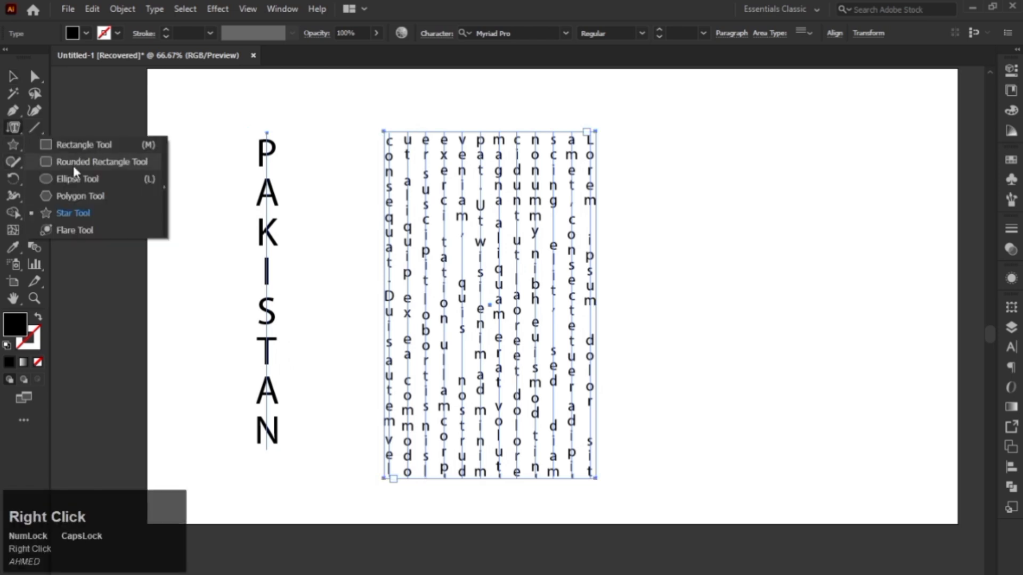
click(68, 181)
drag(677, 104, 901, 327)
key(space)
drag(623, 193, 617, 226)
- Fill the circle with vertical placeholder text using the Vertical Area Type tool and finish editing it
right_click(13, 128)
click(74, 198)
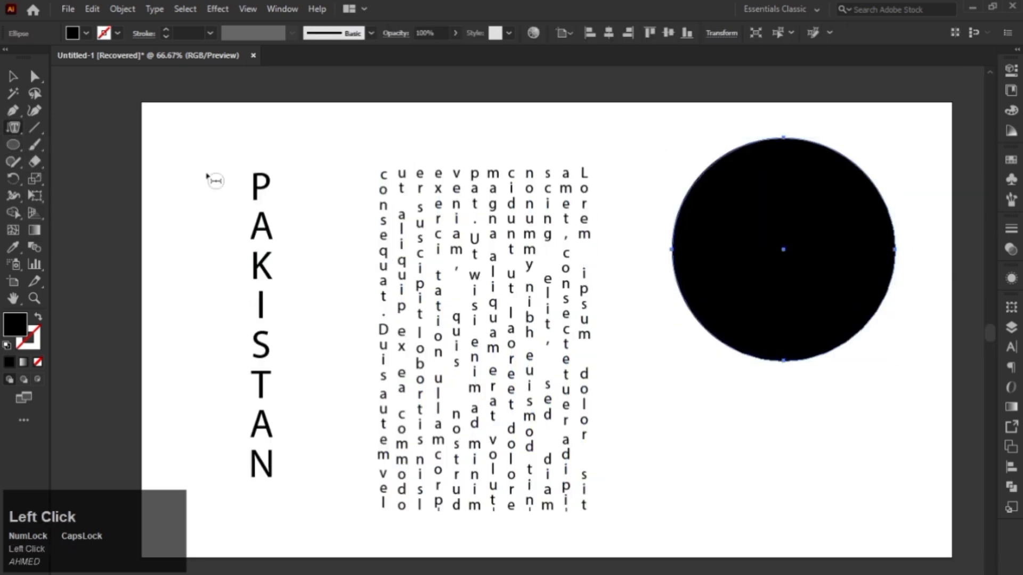
click(729, 157)
key(Escape)
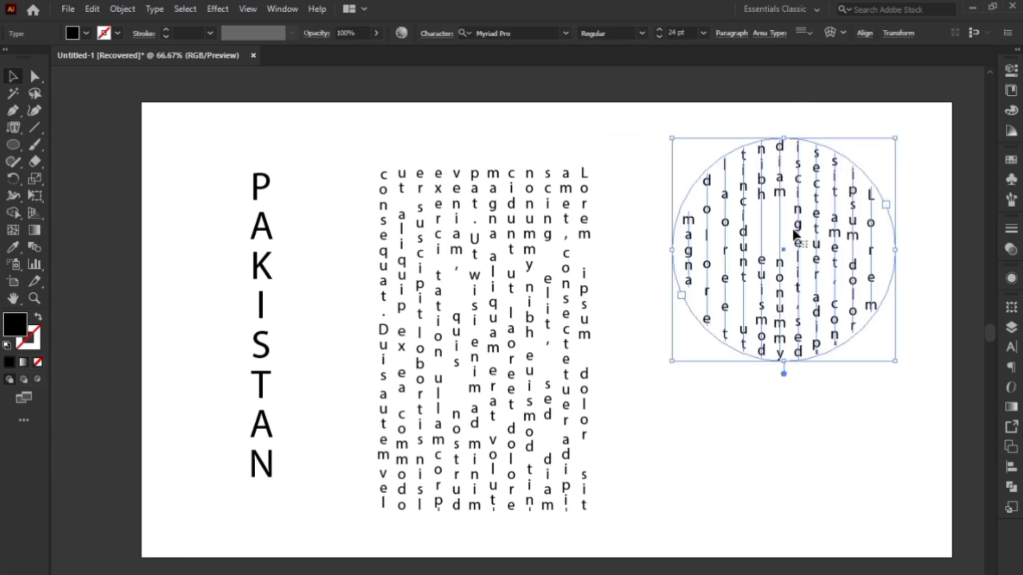
- Select the circle of vertical text and shrink it toward its upper-right corner
click(595, 138)
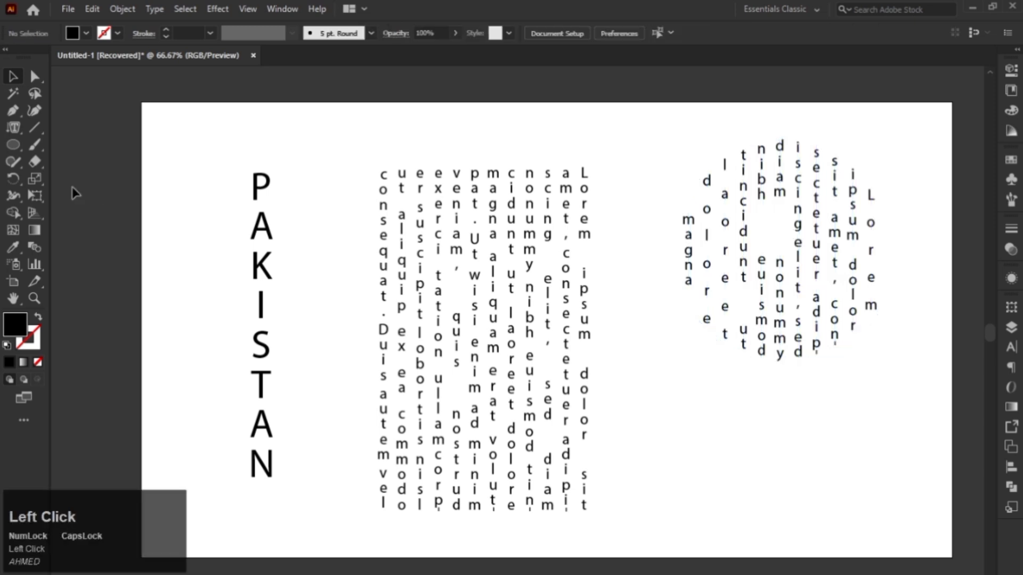
right_click(14, 128)
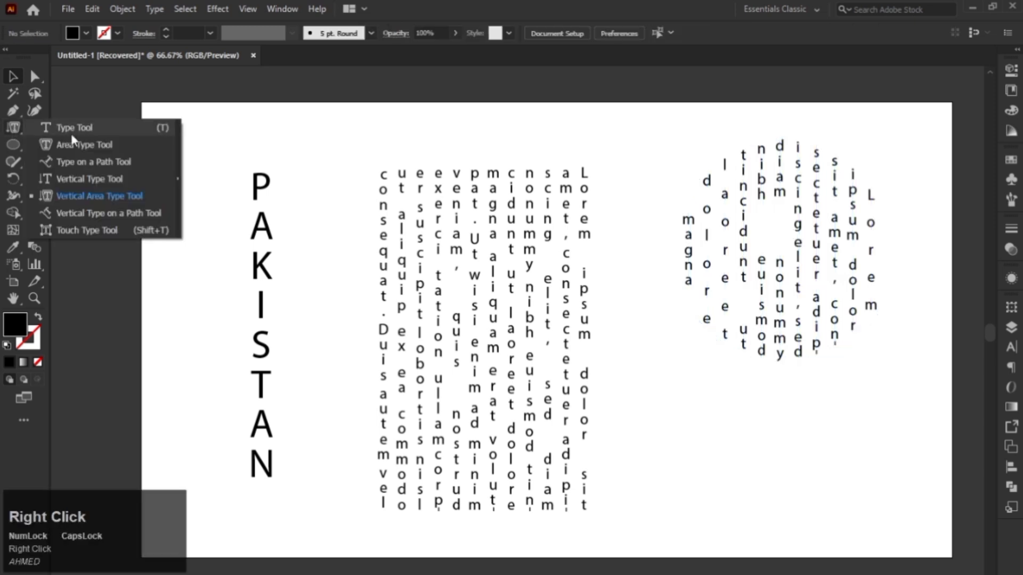
click(86, 220)
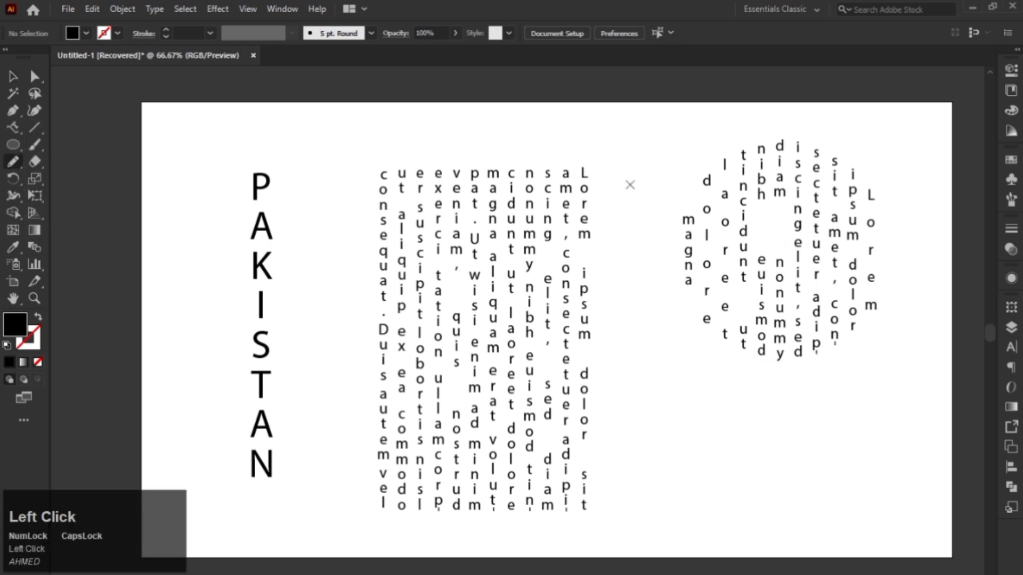
click(13, 77)
click(744, 193)
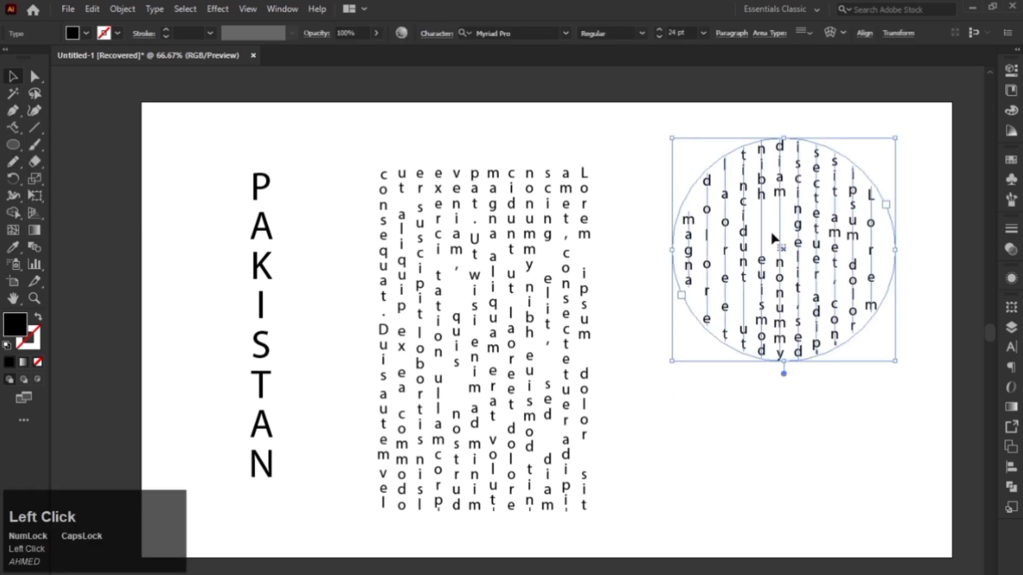
drag(670, 365, 758, 245)
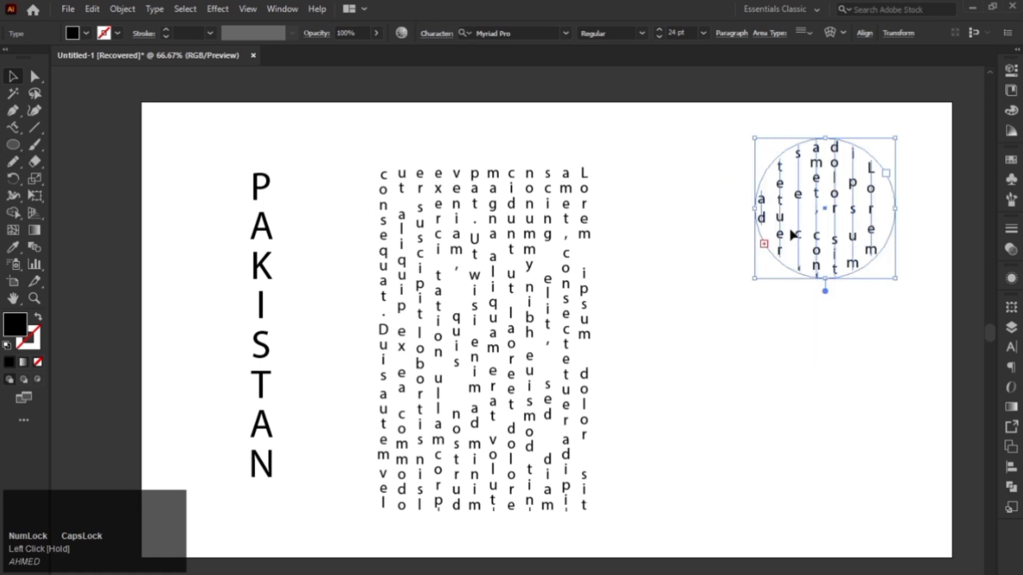
- Shrink the rectangular vertical text area toward its upper-left corner and move it closer to the PAKISTAN text
click(545, 242)
drag(591, 510, 505, 376)
drag(443, 262, 414, 261)
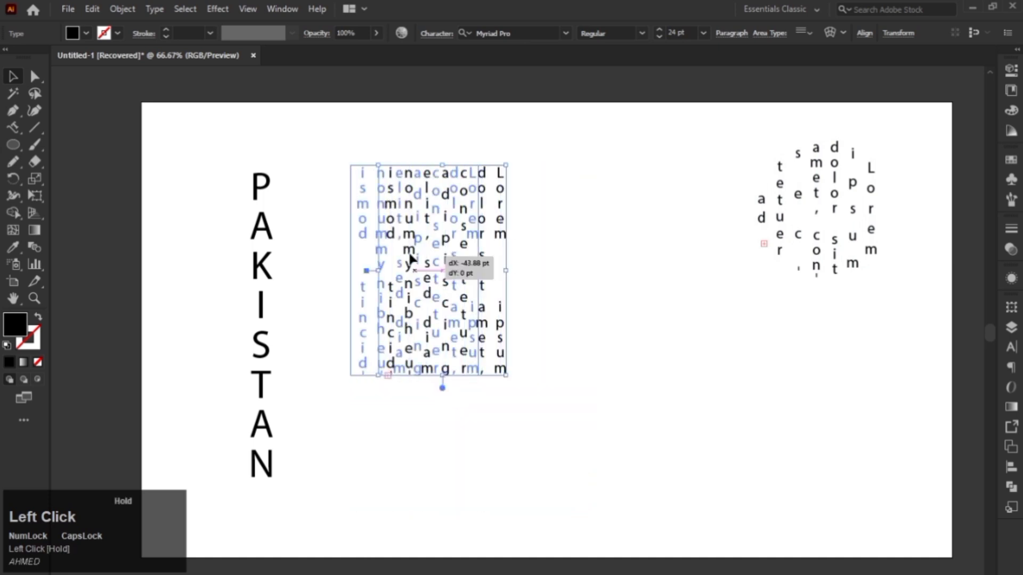
- Draw a tall freehand S-shaped path with the Pencil tool between the vertical text area and the circle text
right_click(13, 162)
click(65, 180)
mouse_move(529, 111)
mouse_down()
mouse_move(539, 114)
mouse_move(554, 297)
mouse_move(575, 342)
mouse_move(649, 373)
mouse_move(661, 364)
mouse_up()
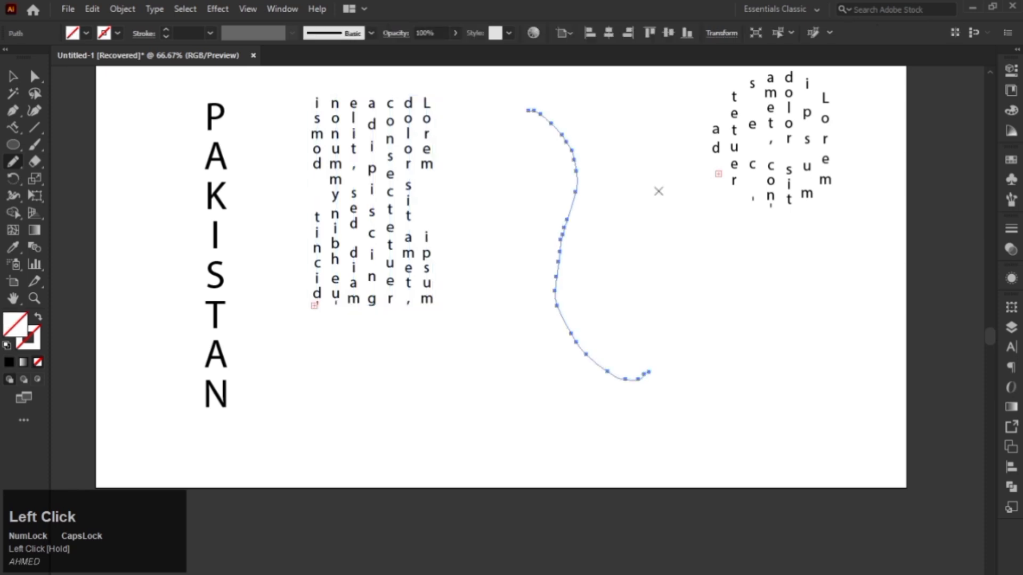
click(13, 76)
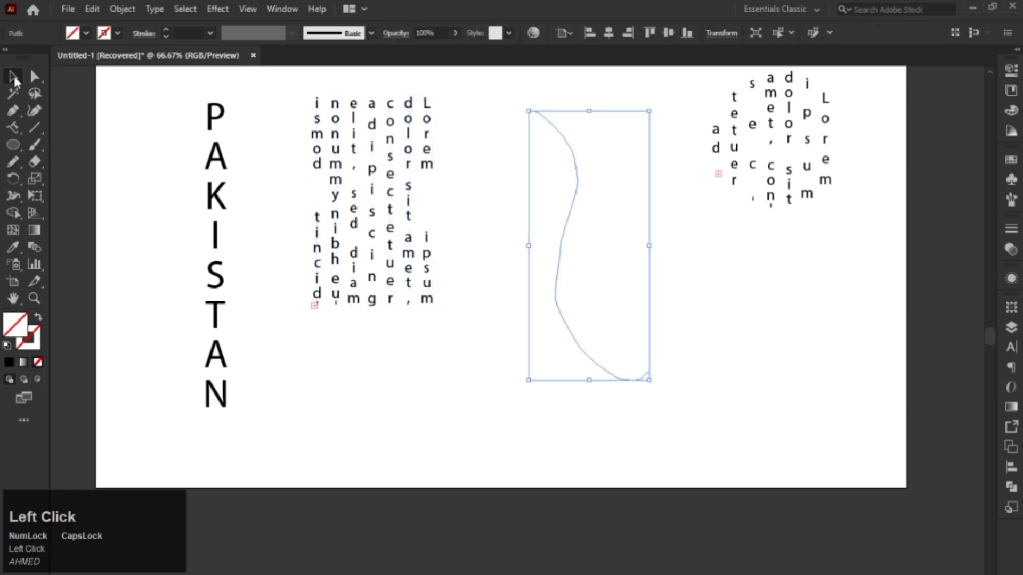
- Place vertical placeholder text along the S-shaped path with the Vertical Type on a Path tool and finish editing it
click(13, 129)
right_click(13, 129)
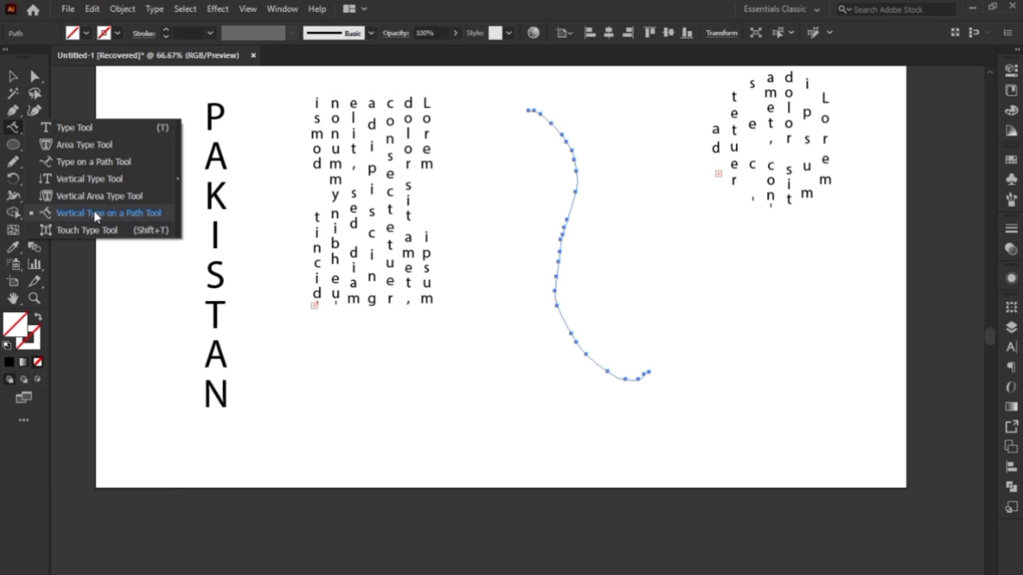
click(96, 213)
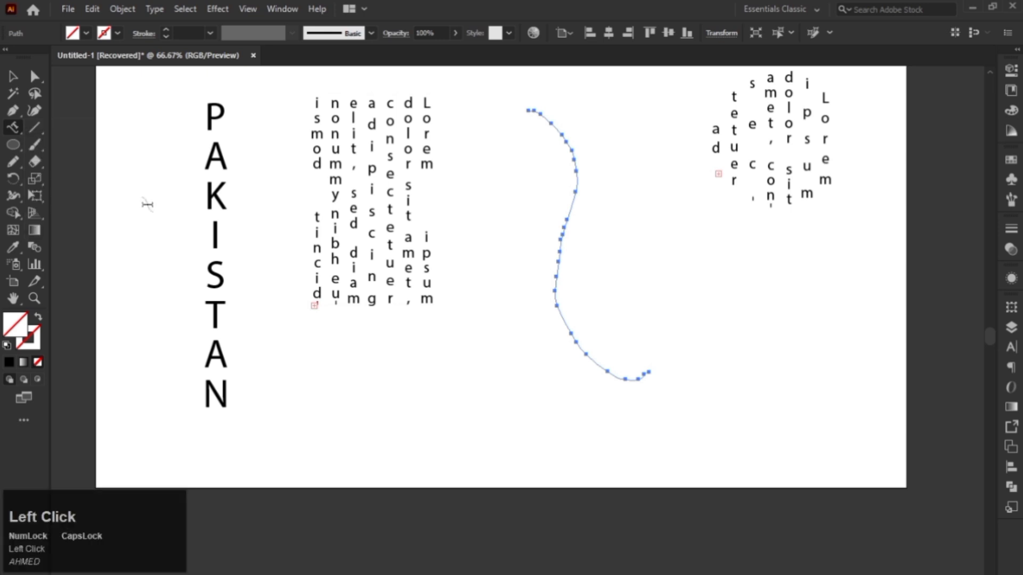
click(542, 117)
key(ctrl)
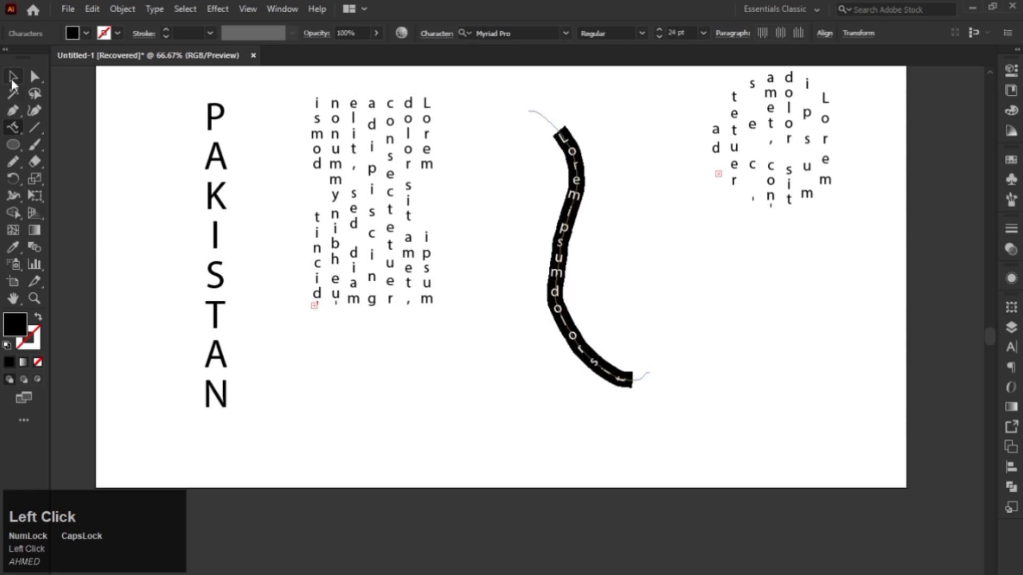
click(596, 119)
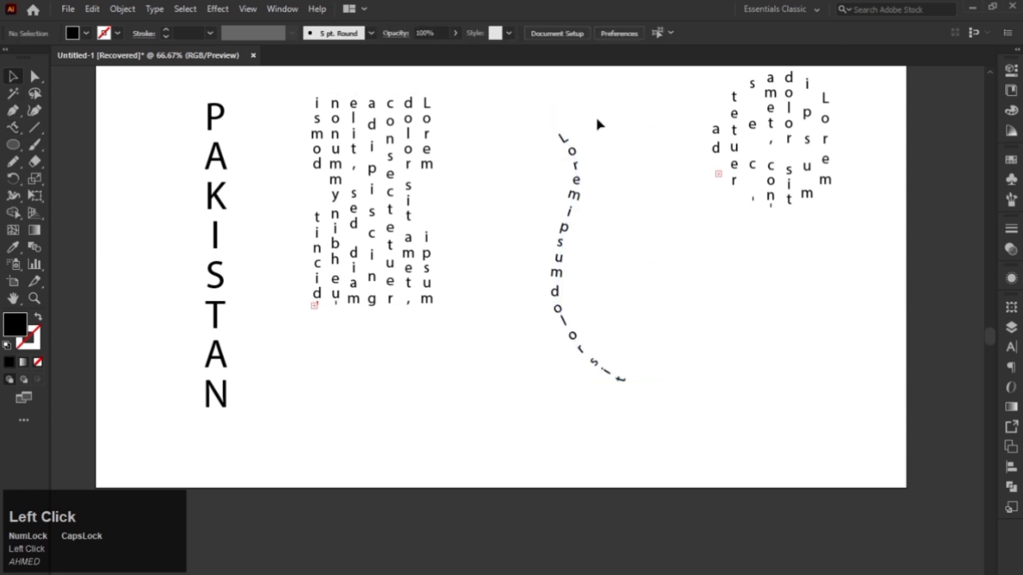
click(556, 273)
key(space)
alt+click(505, 257)
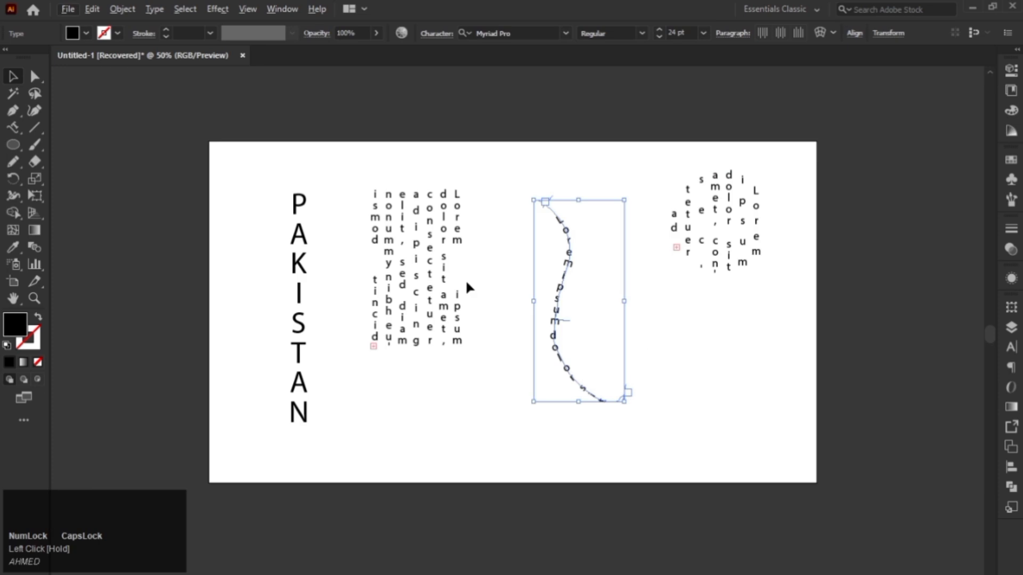
right_click(18, 125)
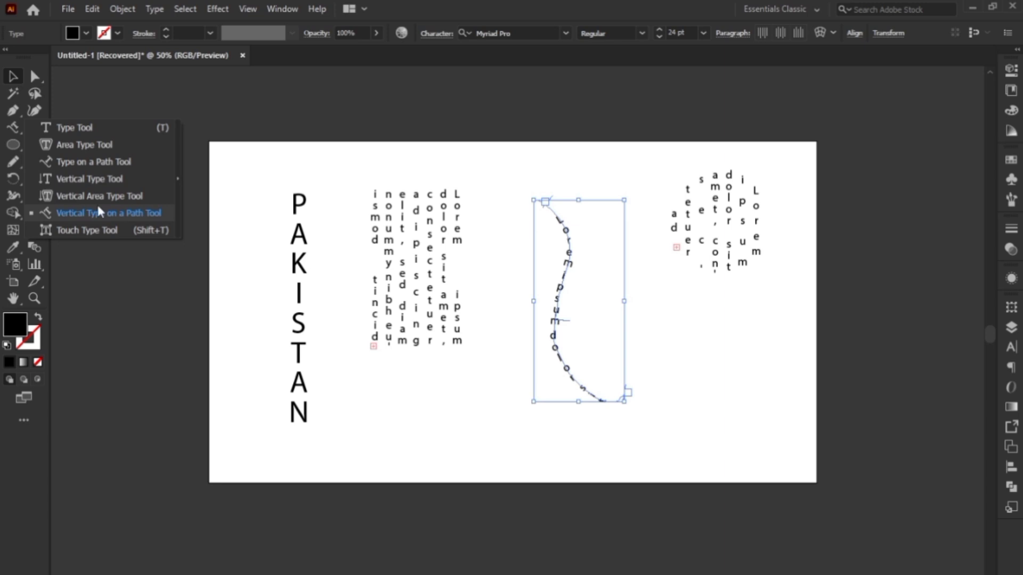
- Select all the vertical text objects on the artboard and delete them
drag(296, 163, 721, 263)
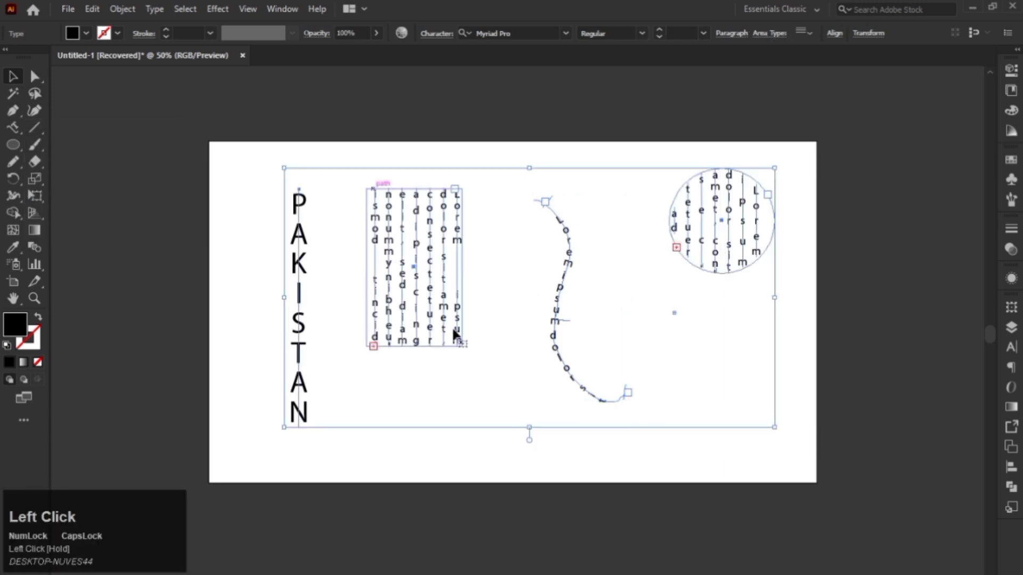
click(531, 290)
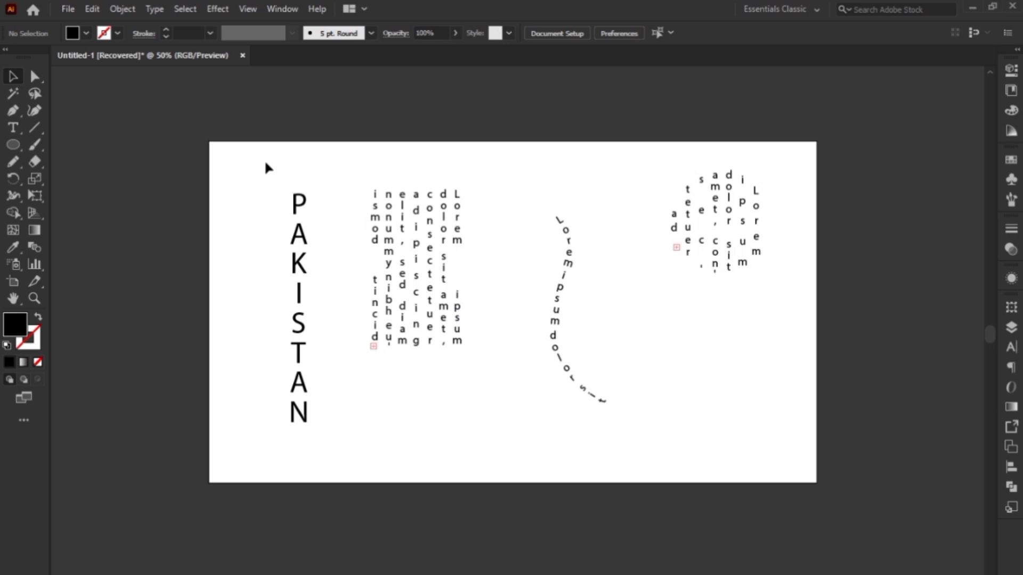
drag(259, 165, 735, 261)
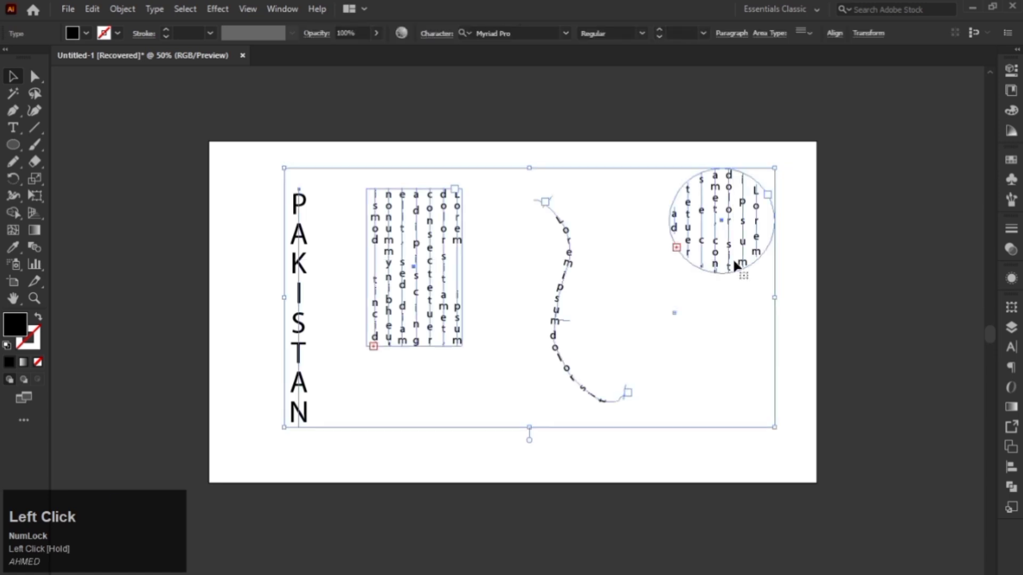
key(Delete)
- Place point text with the Type tool near the artboard's upper left and scale it up to about 103 pt
drag(15, 126, 48, 129)
click(48, 128)
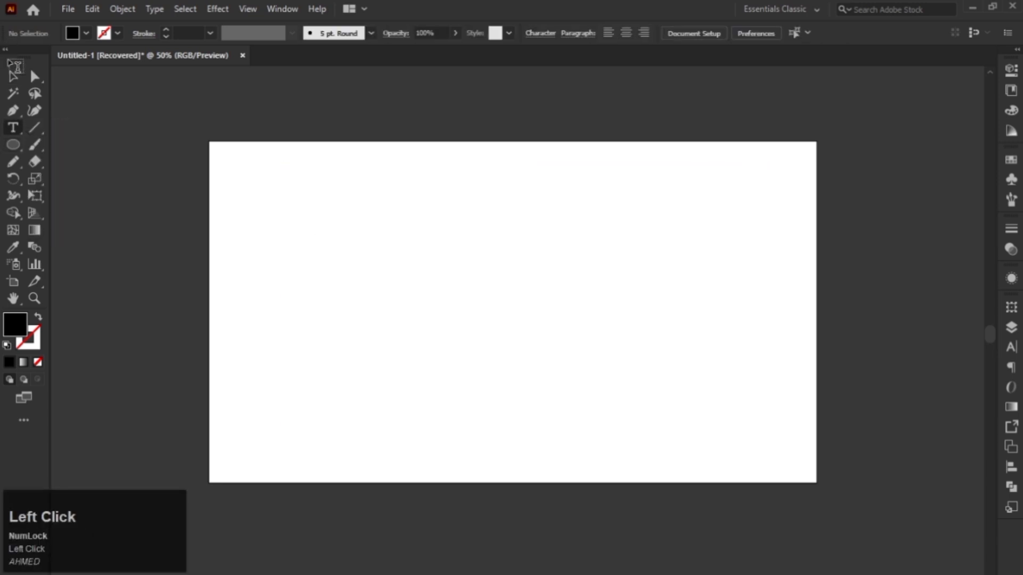
click(301, 220)
key(Escape)
drag(361, 210, 565, 169)
- Replace the enlarged placeholder text with "Adobe Illustrator" and finish editing it
double_click(474, 191)
text(A)
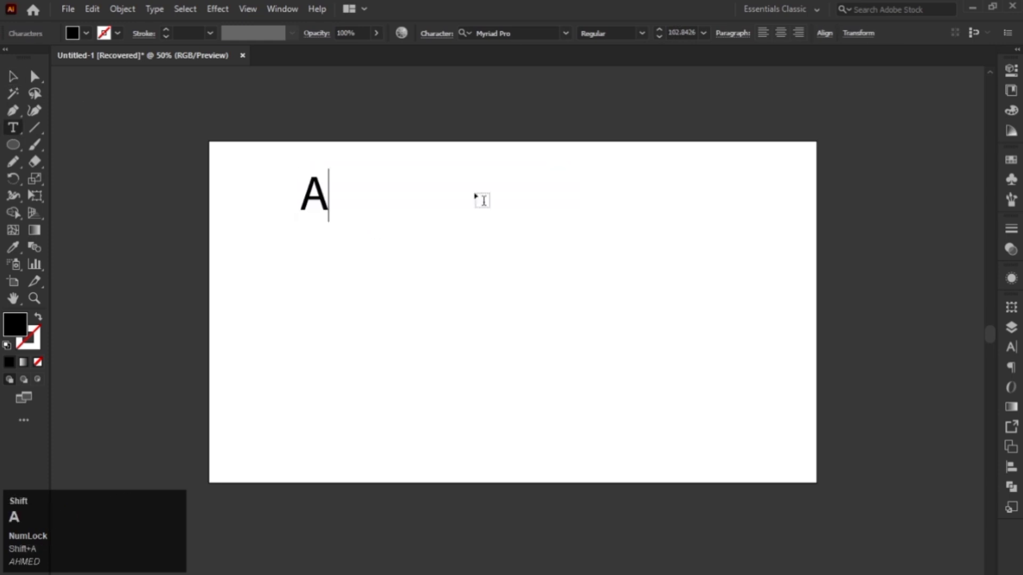
text(dobe )
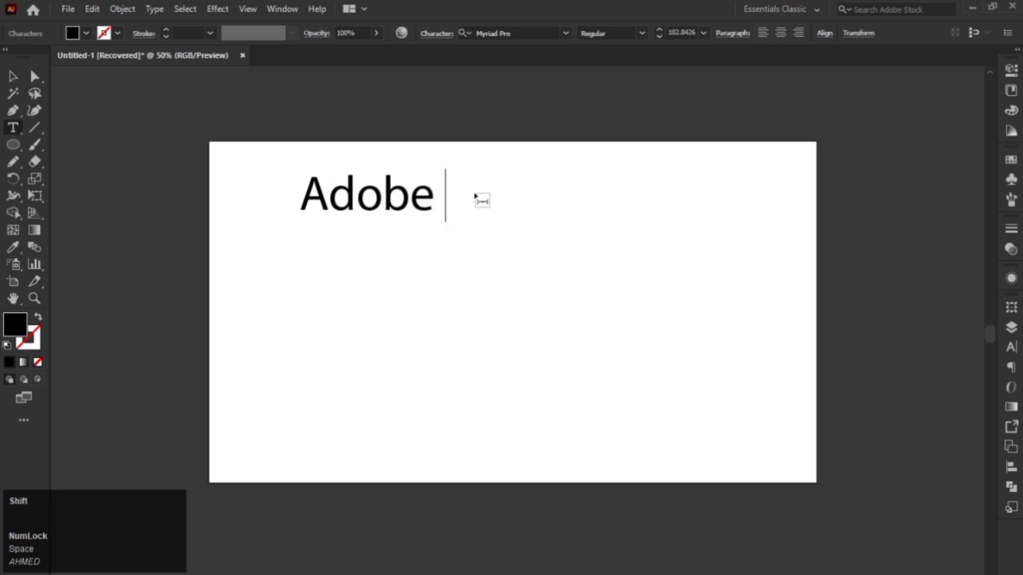
text(Illustrator)
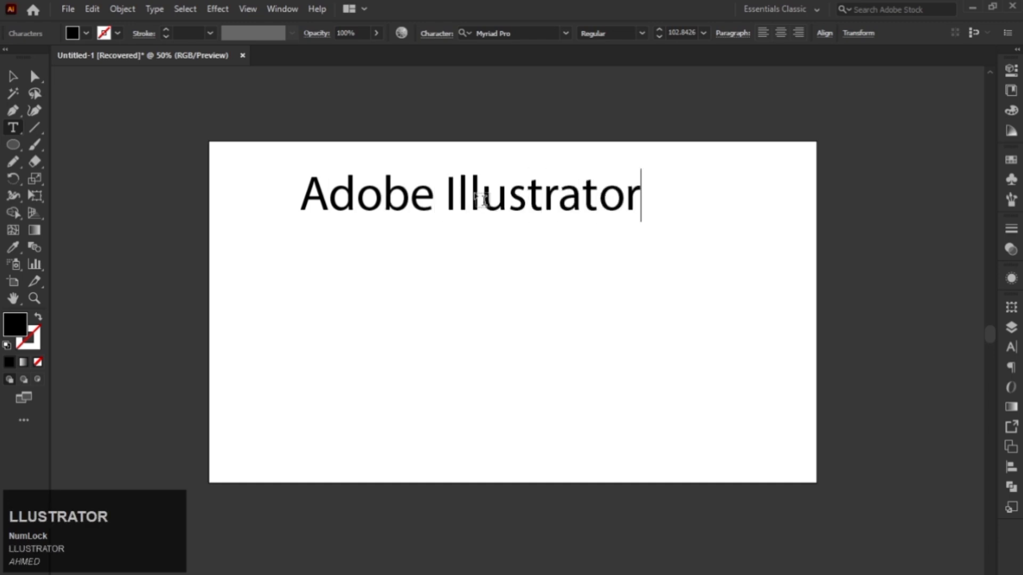
click(14, 77)
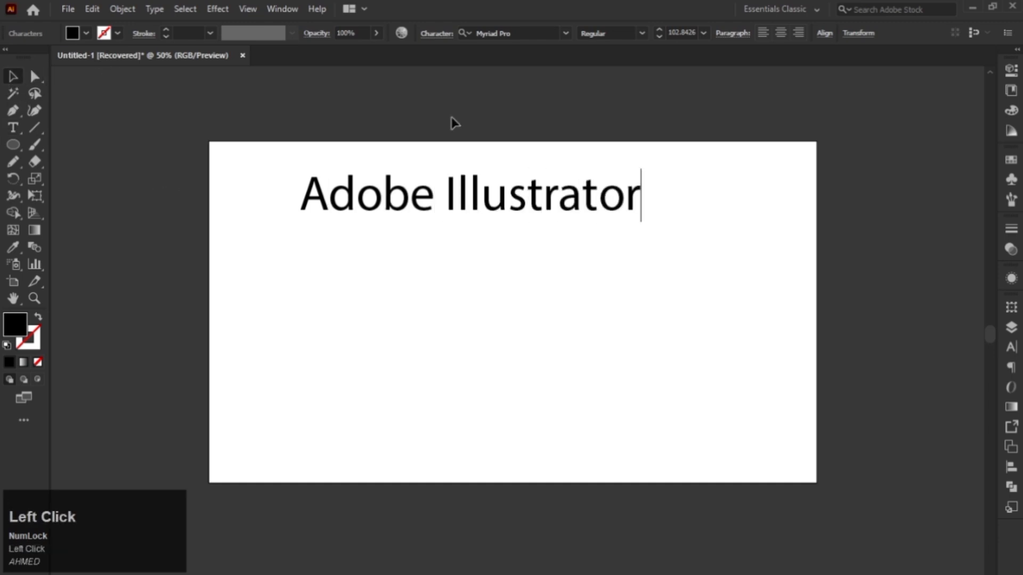
- Try red, black and several green swatches on the Adobe Illustrator text, and settle on a dark blue fill
alt+scroll(434, 157, up, 2)
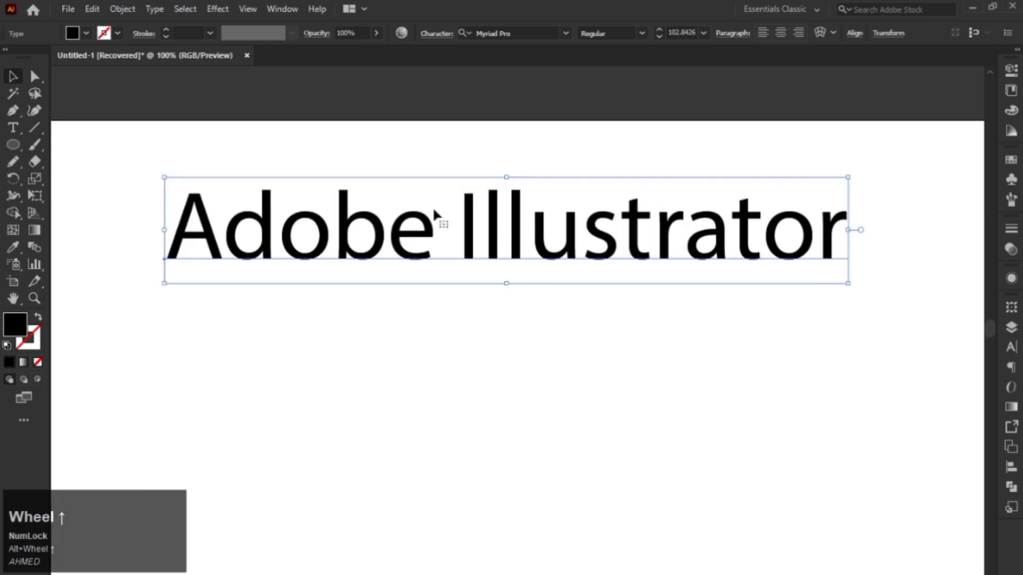
alt+scroll(430, 208, down, 1)
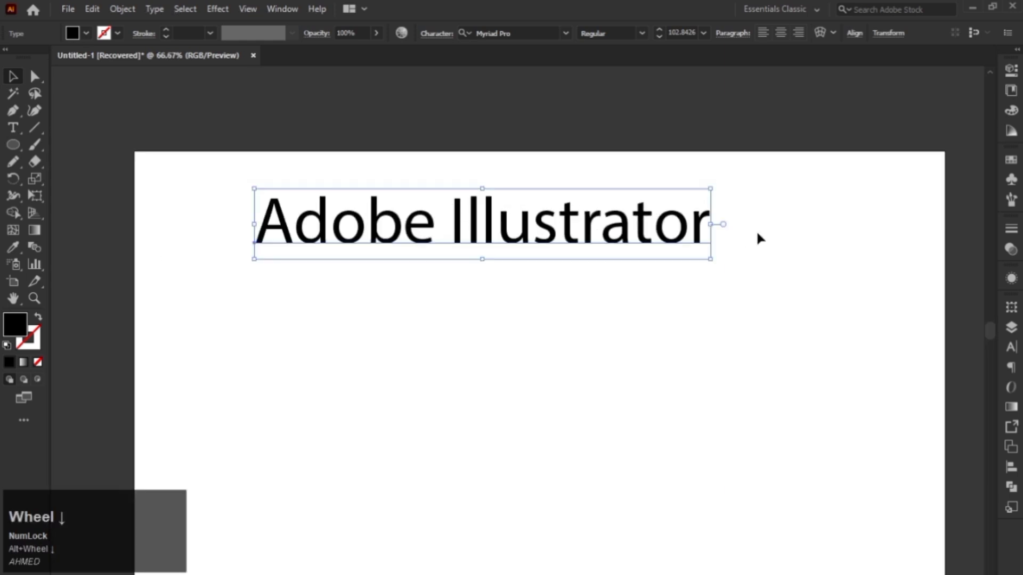
click(1009, 161)
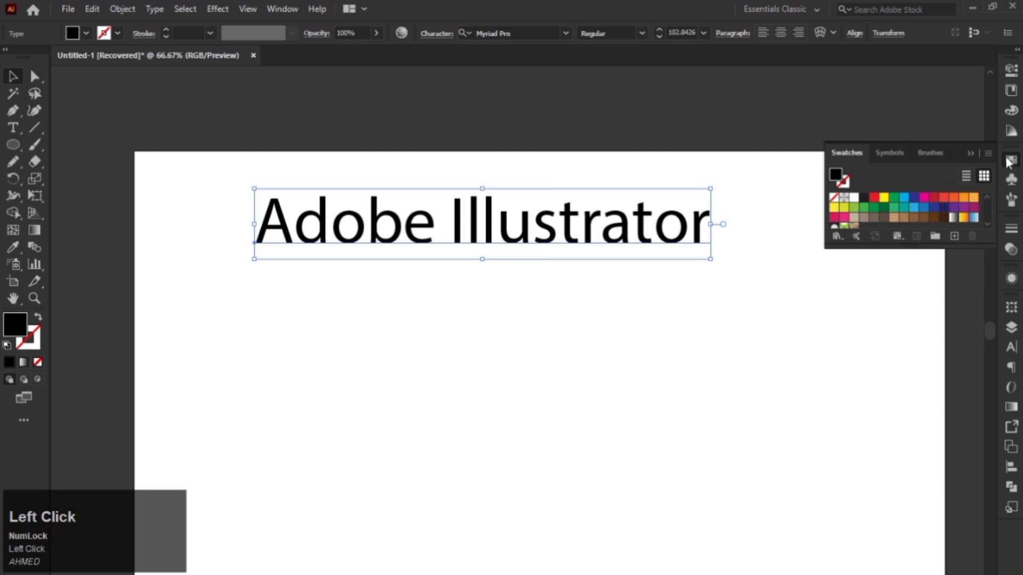
click(874, 197)
click(864, 198)
click(864, 207)
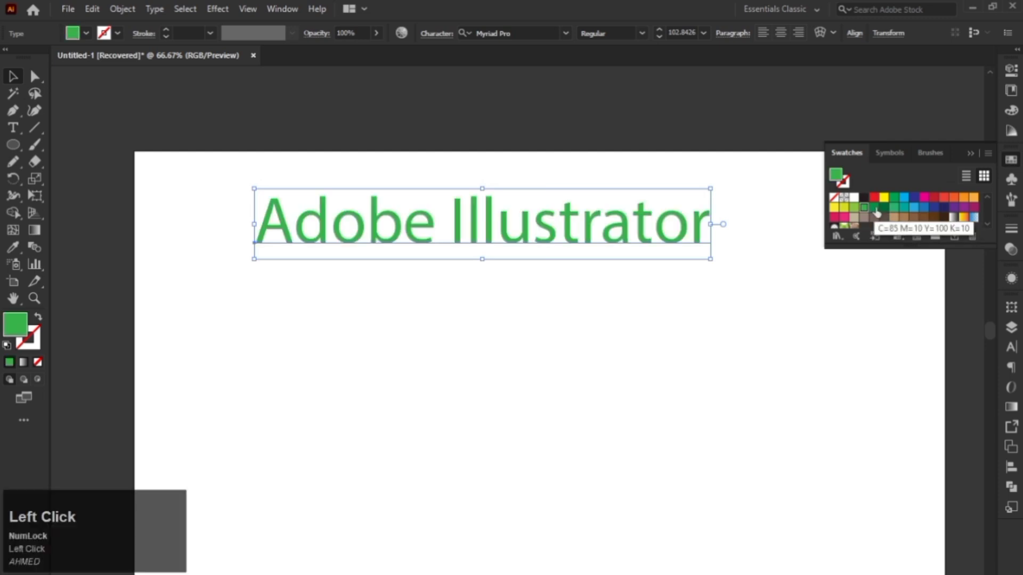
click(875, 211)
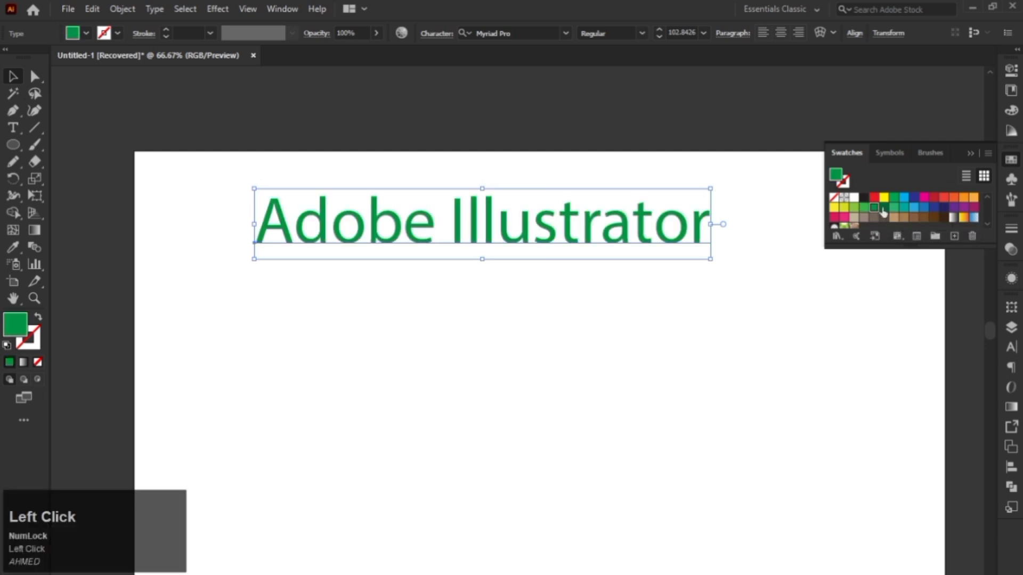
click(883, 211)
click(914, 199)
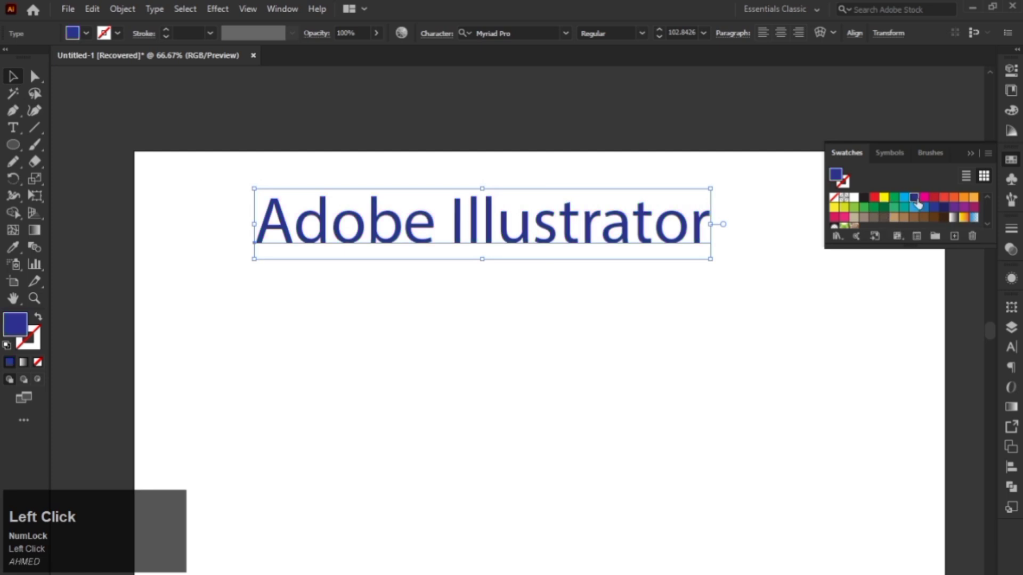
click(969, 154)
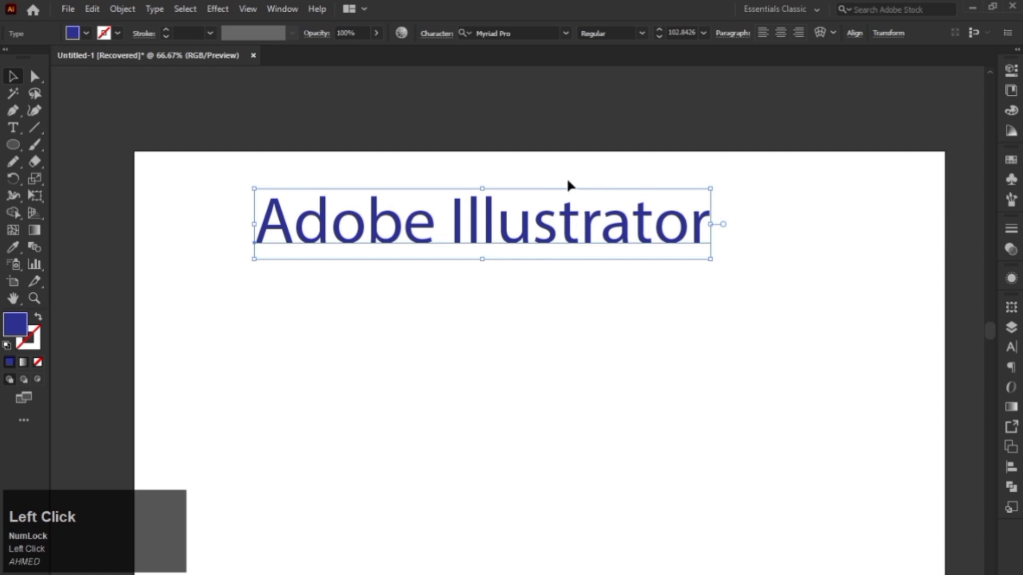
- Step the Adobe Illustrator text's font size up and back down to 105 pt
click(660, 30)
click(659, 30)
click(660, 30)
click(659, 30)
click(660, 31)
click(659, 30)
click(660, 31)
click(658, 36)
click(658, 36)
click(658, 36)
click(659, 36)
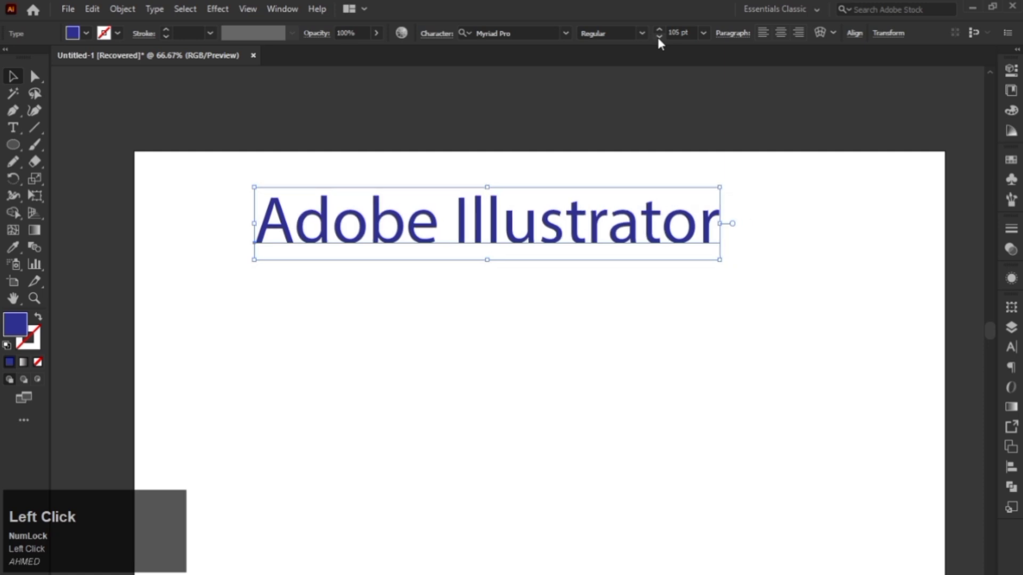
- Examine the paragraph alignment and indent options and the character options for the Adobe Illustrator text
click(733, 34)
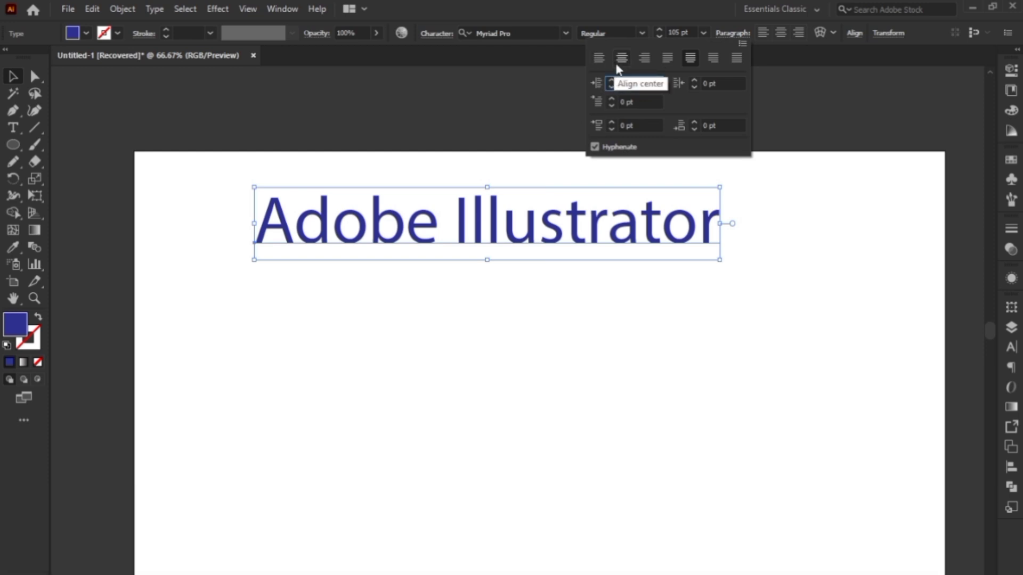
click(734, 33)
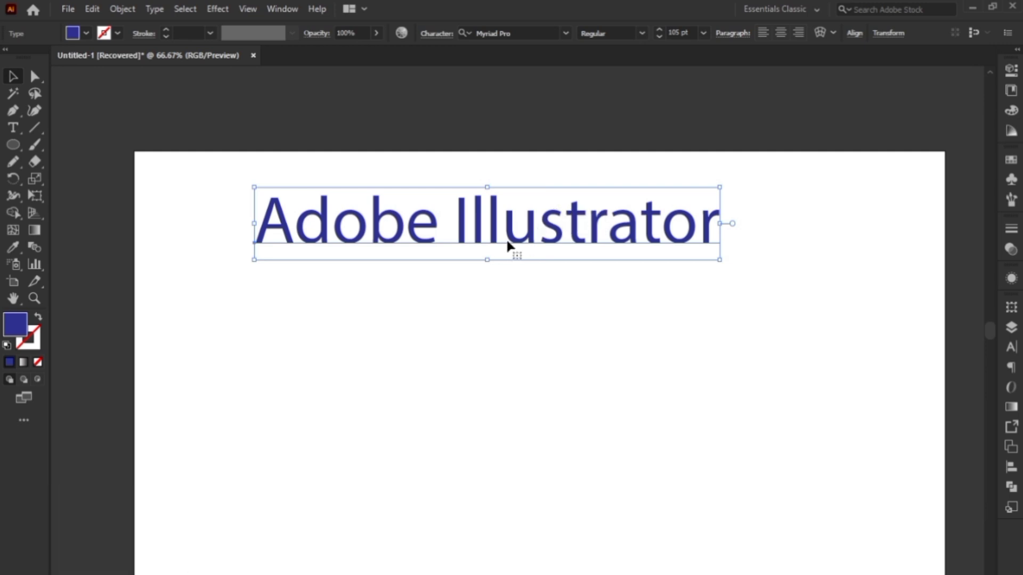
click(446, 37)
- Open the Paragraph panel for the selected Adobe Illustrator text
click(290, 9)
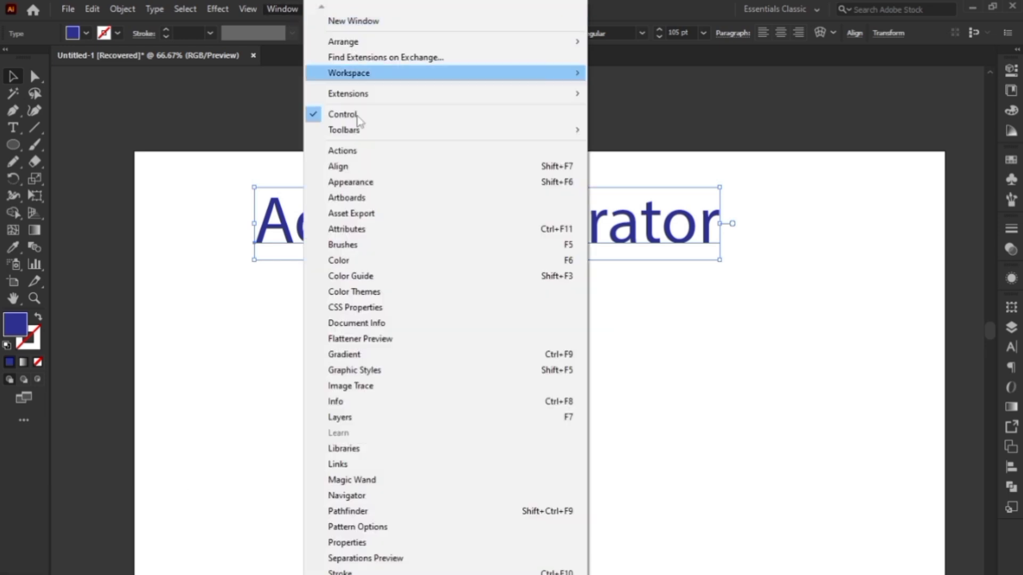
scroll(369, 433, down, 3)
click(436, 566)
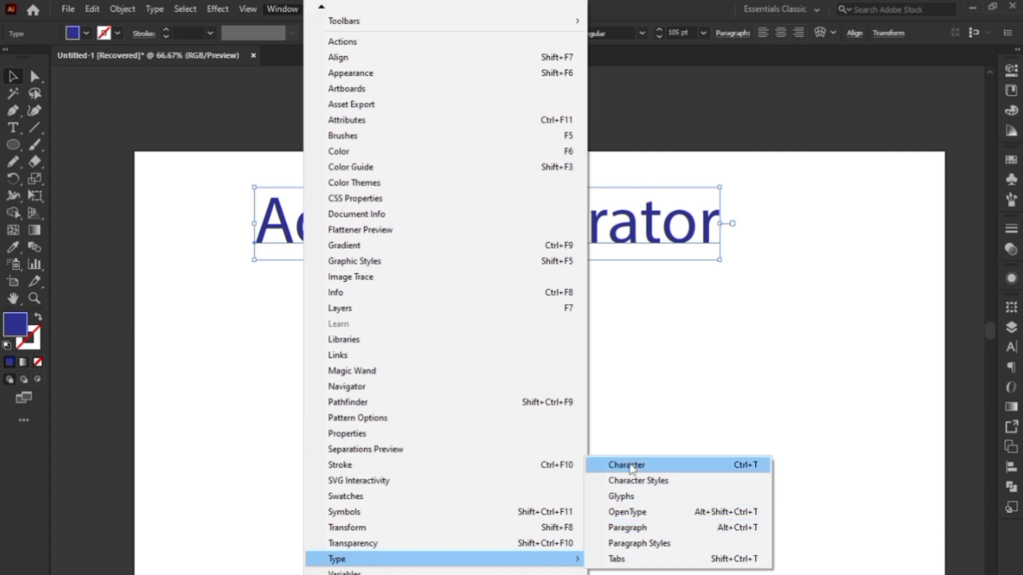
click(623, 535)
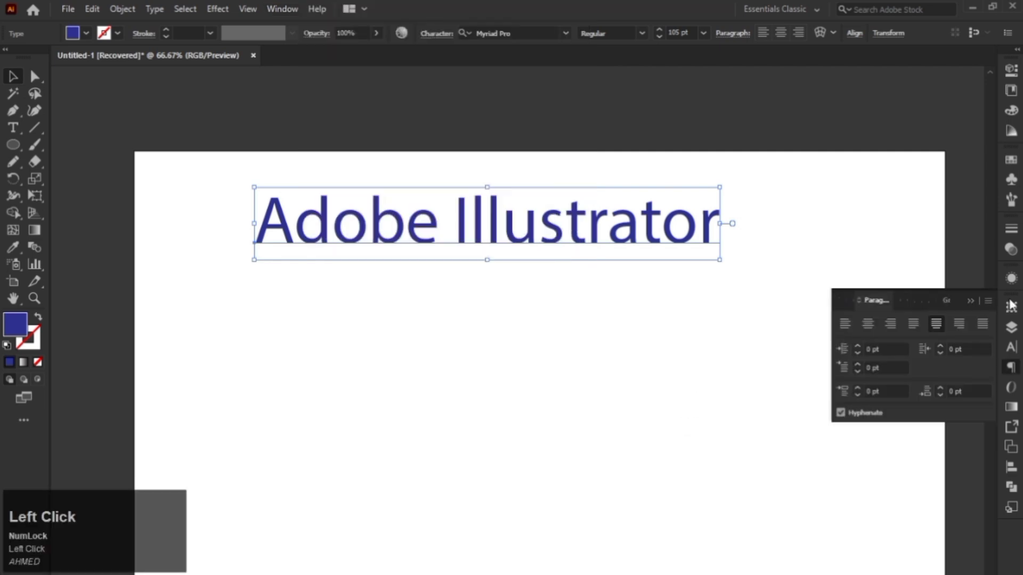
- Float the Paragraph panel over the artboard and open a floating Character panel beside it
drag(877, 301, 564, 339)
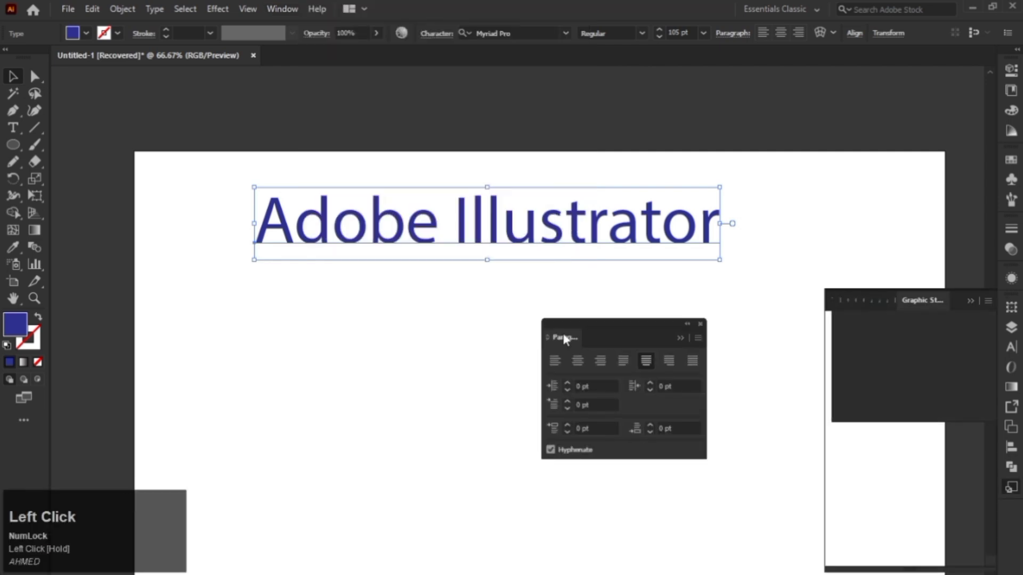
click(971, 300)
click(285, 9)
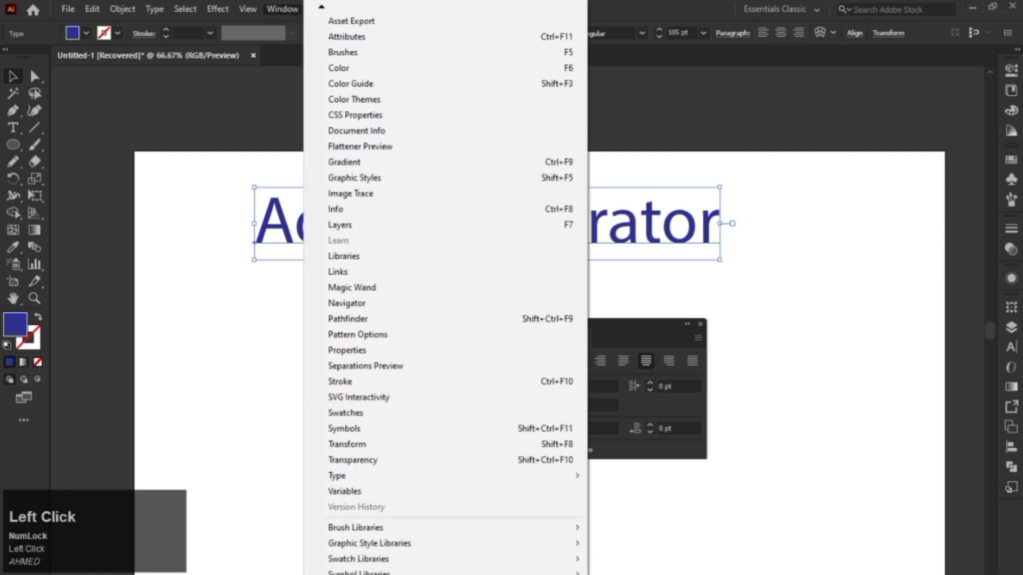
mouse_move(474, 477)
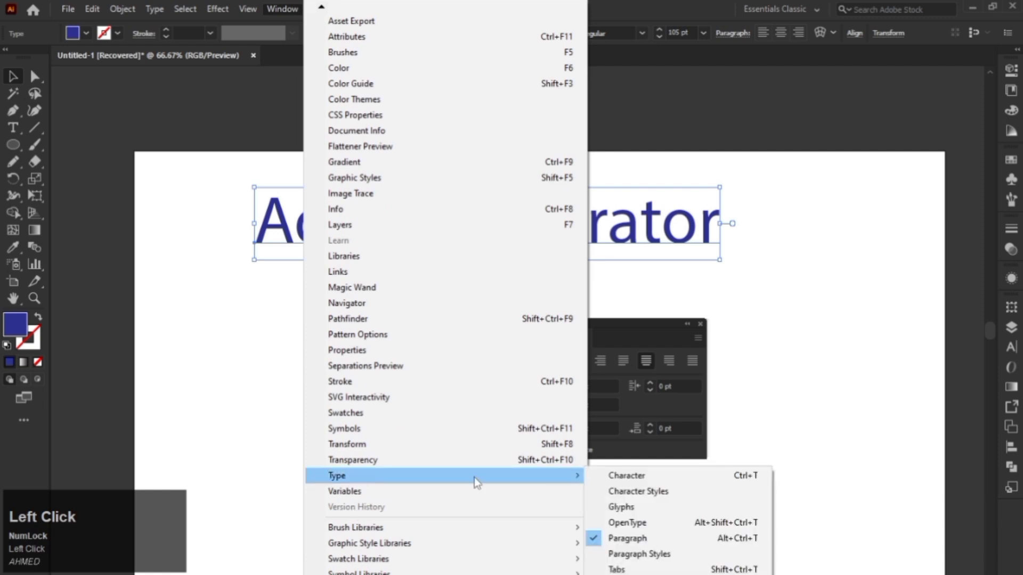
click(618, 478)
drag(869, 300, 365, 322)
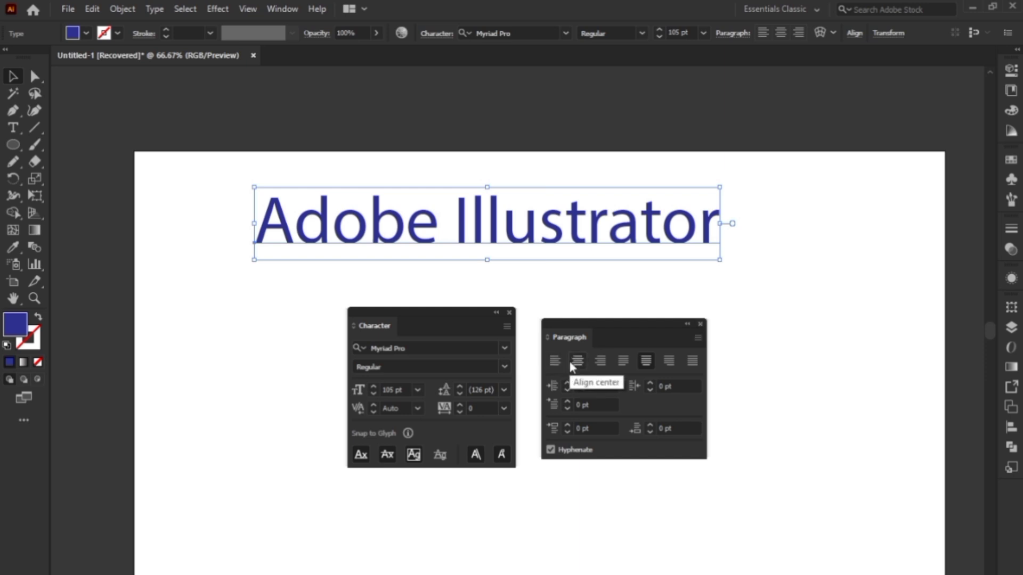
- Close the floating Paragraph panel and expand the Character panel to show all its options for the selected text
click(700, 324)
drag(455, 311, 819, 293)
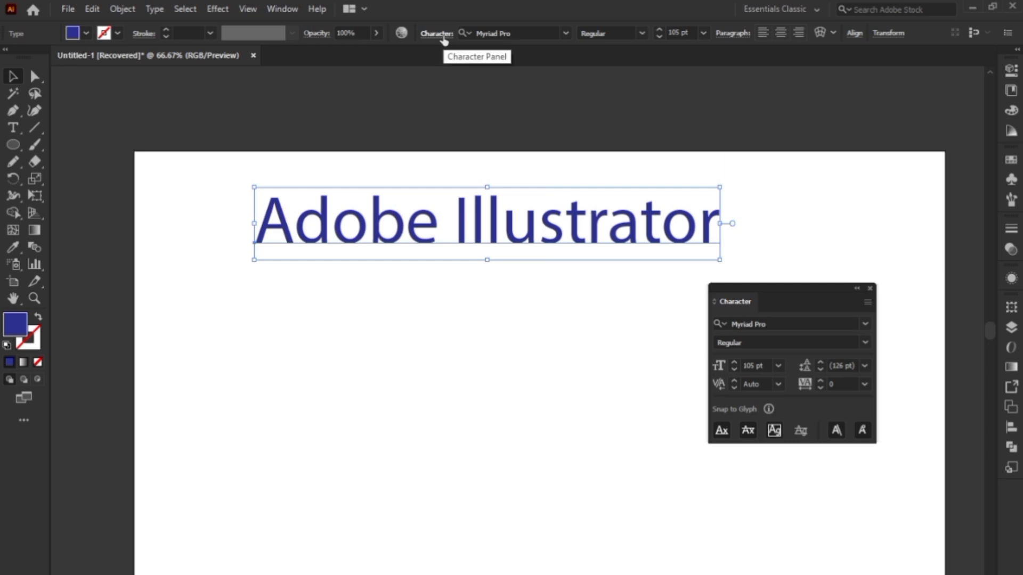
drag(280, 139, 345, 281)
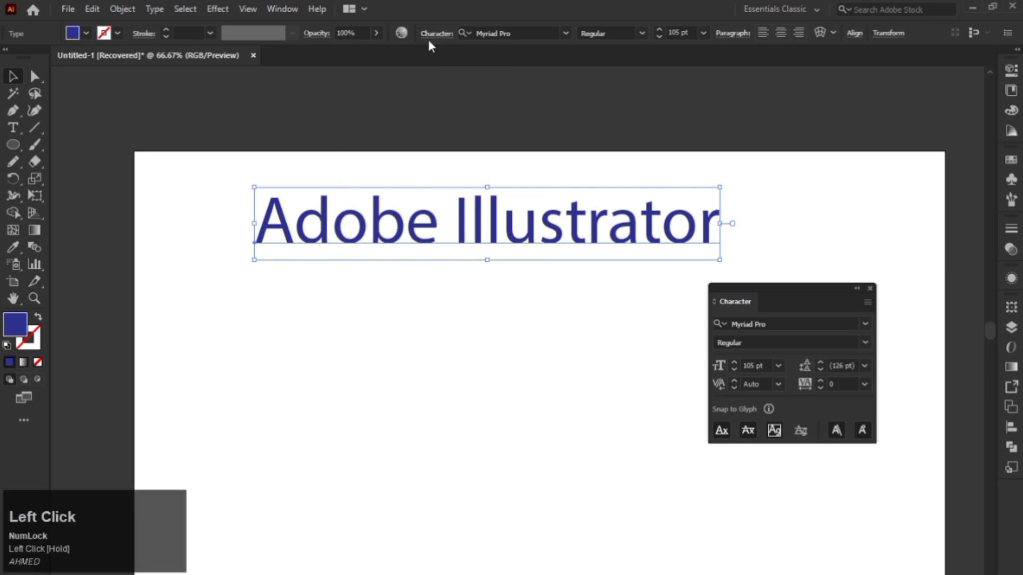
click(427, 34)
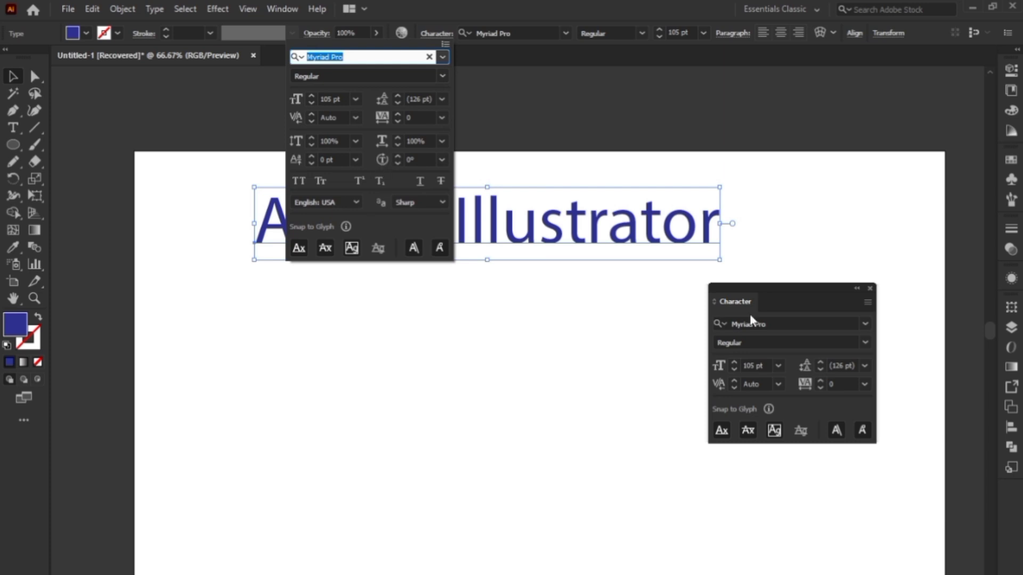
click(866, 305)
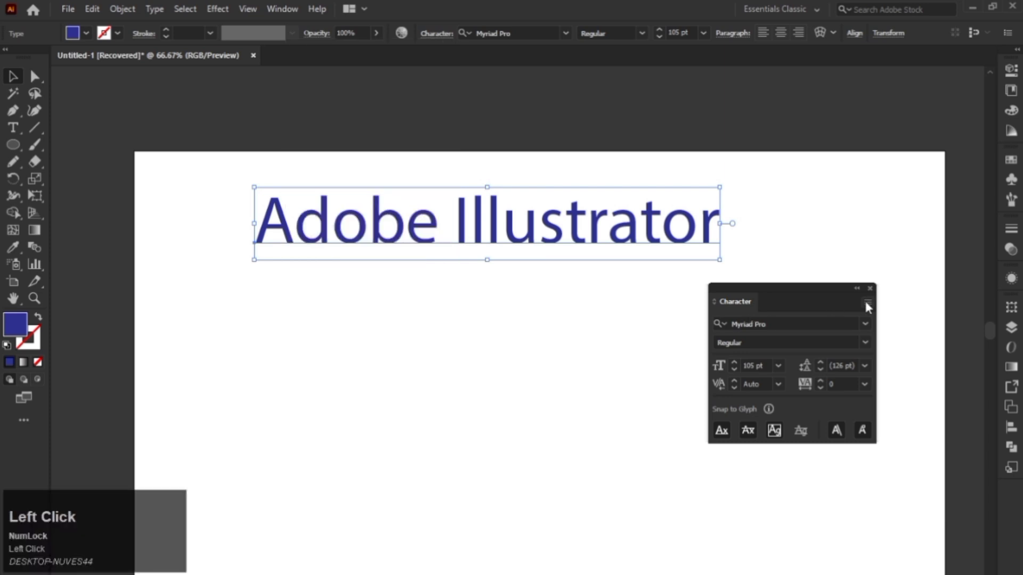
click(867, 302)
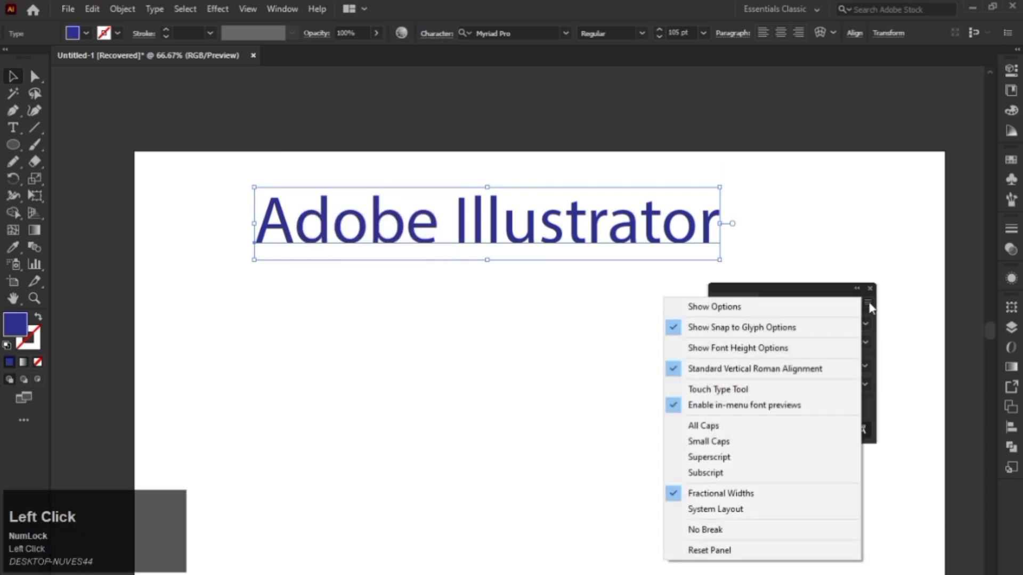
click(743, 309)
- Compare the two sets of character settings, and hide and show the floating Character panel's extra options again
click(436, 33)
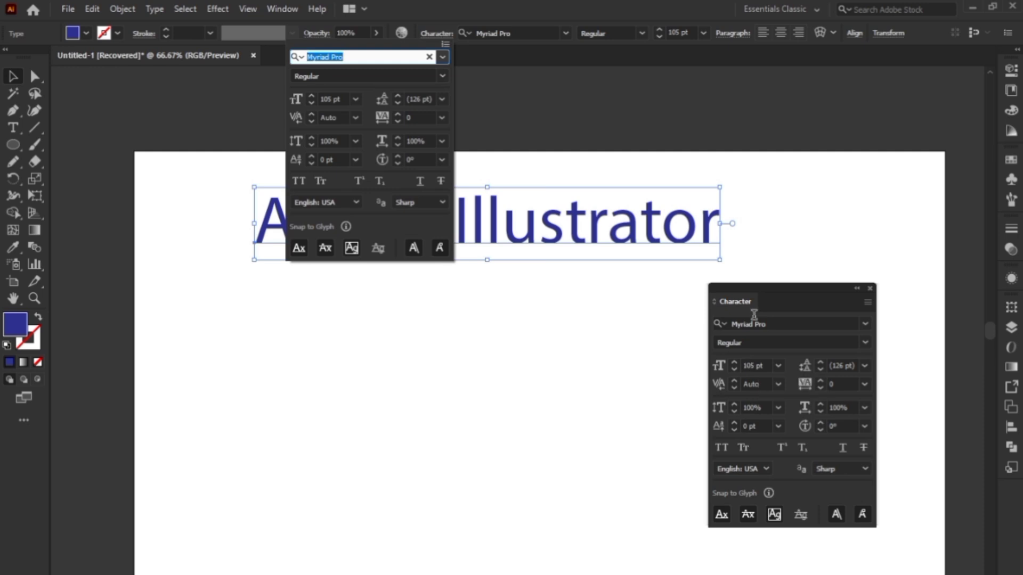
click(472, 119)
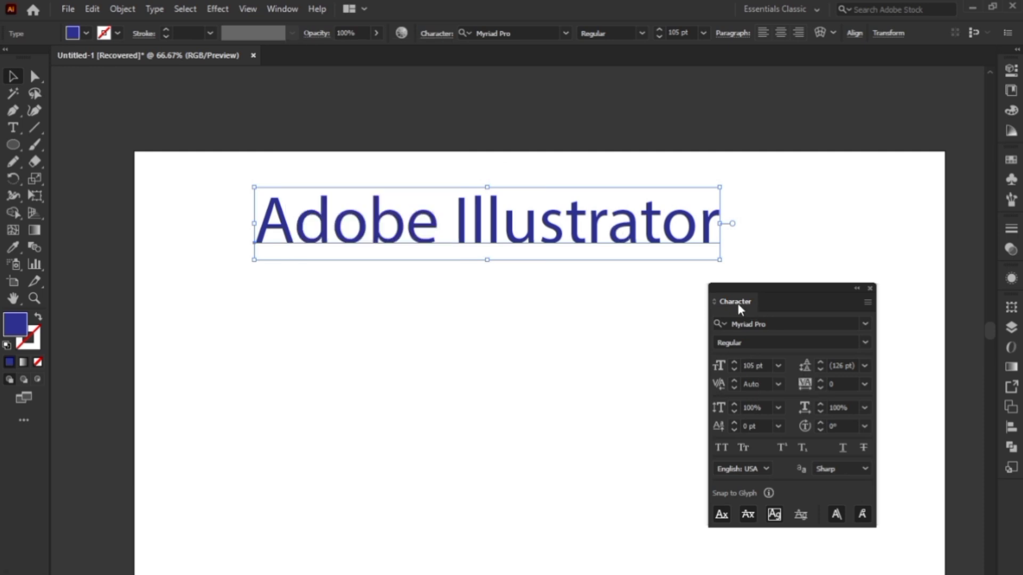
click(867, 303)
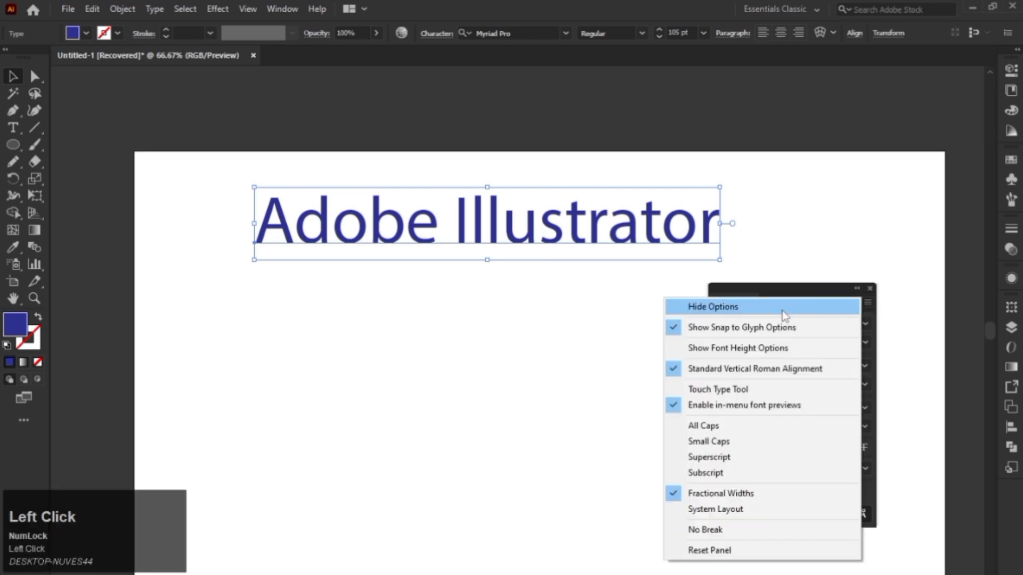
click(782, 311)
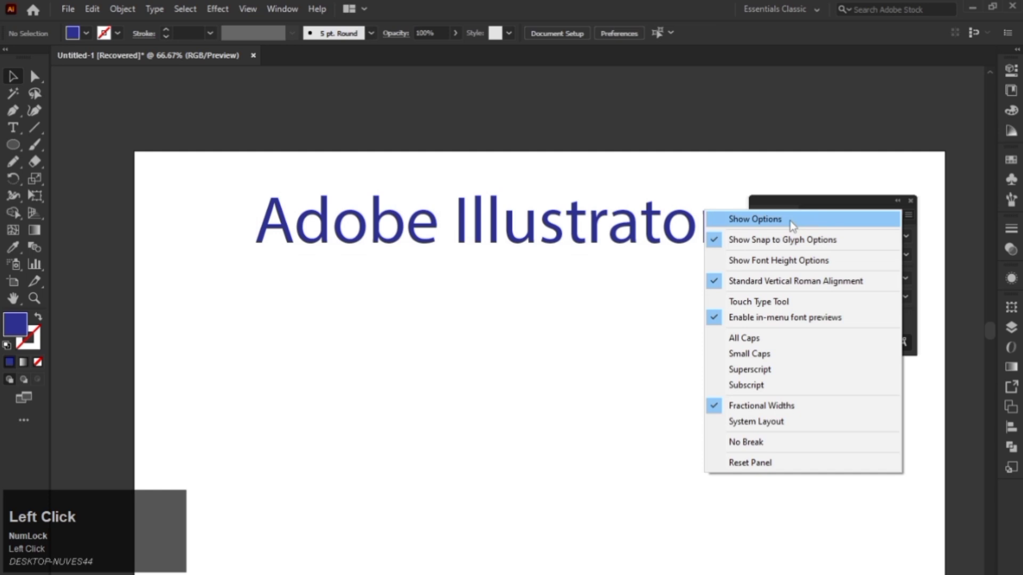
click(789, 221)
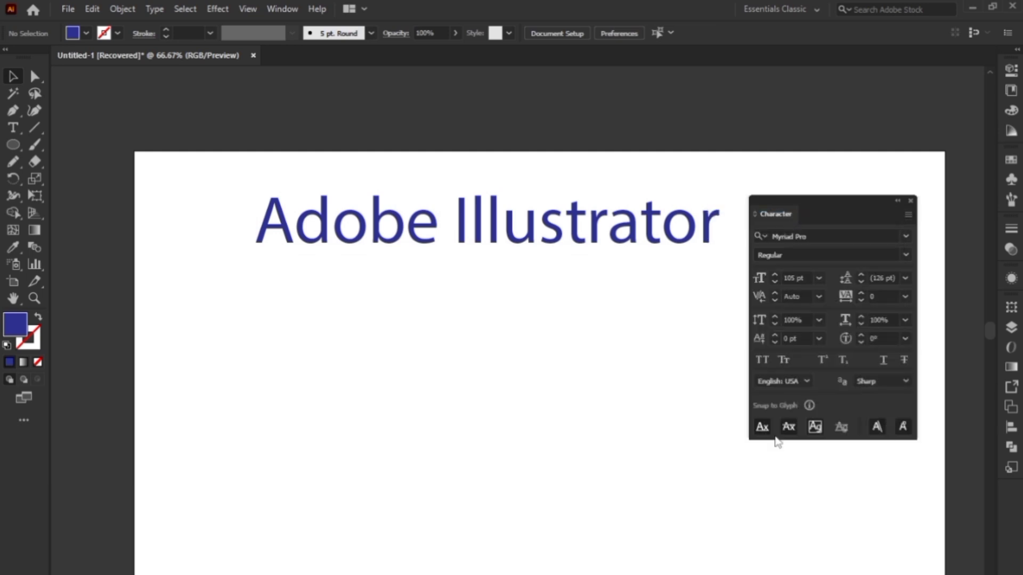
- Shift the Adobe Illustrator text slightly to the left on the artboard and set its font to Bebas Neue Regular
drag(592, 128, 520, 297)
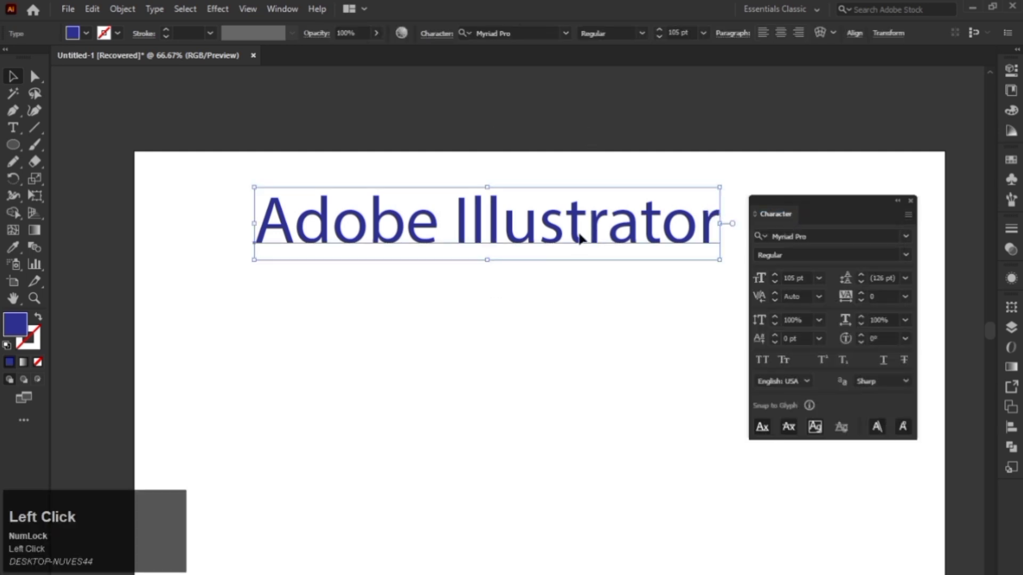
drag(579, 238, 539, 239)
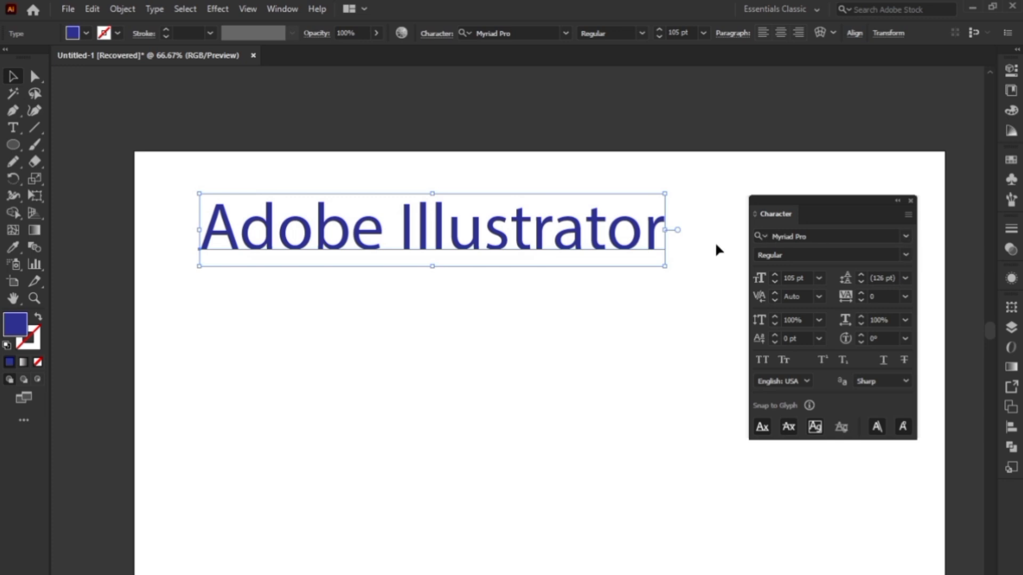
click(902, 237)
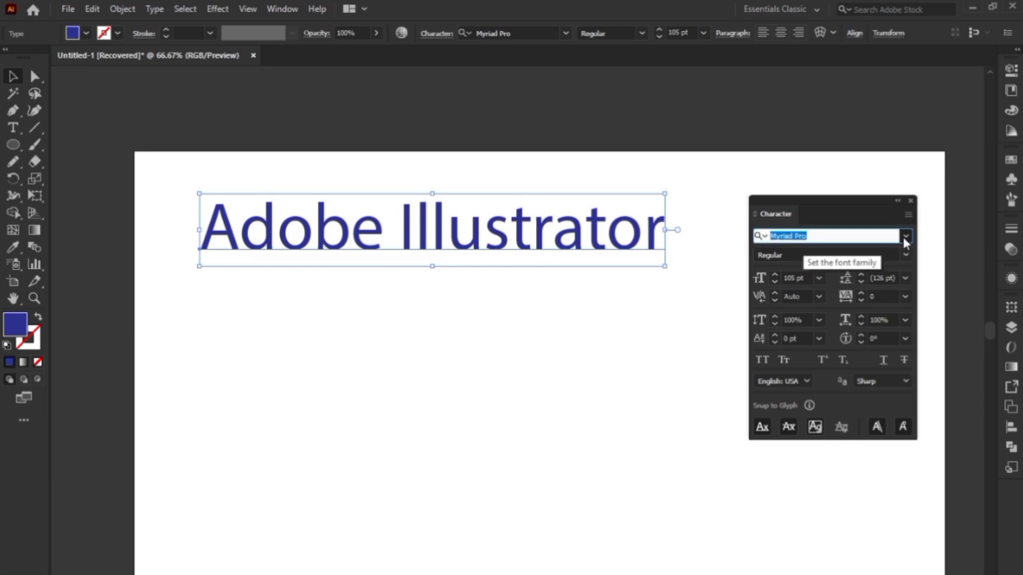
click(905, 237)
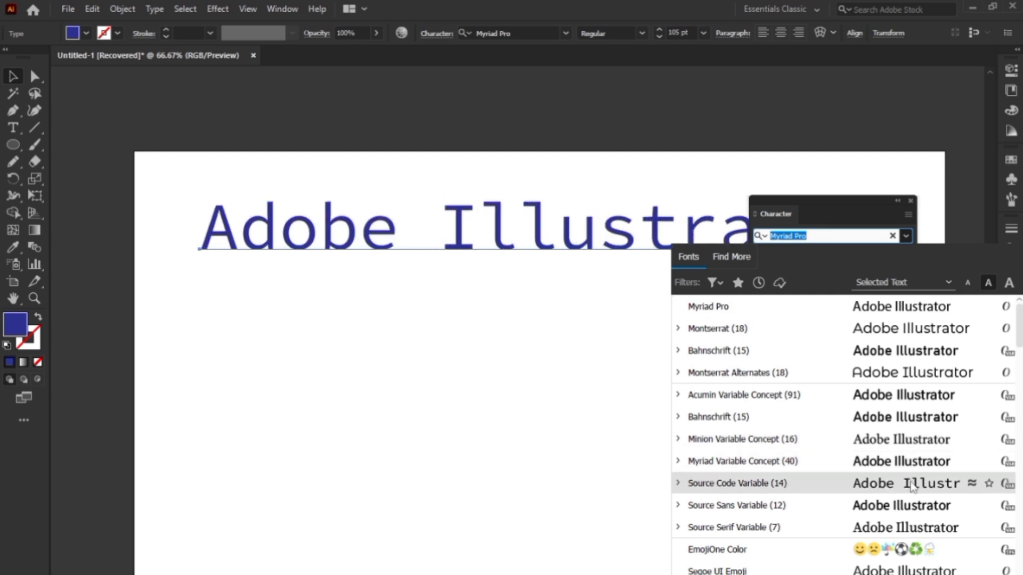
scroll(909, 486, down, 1)
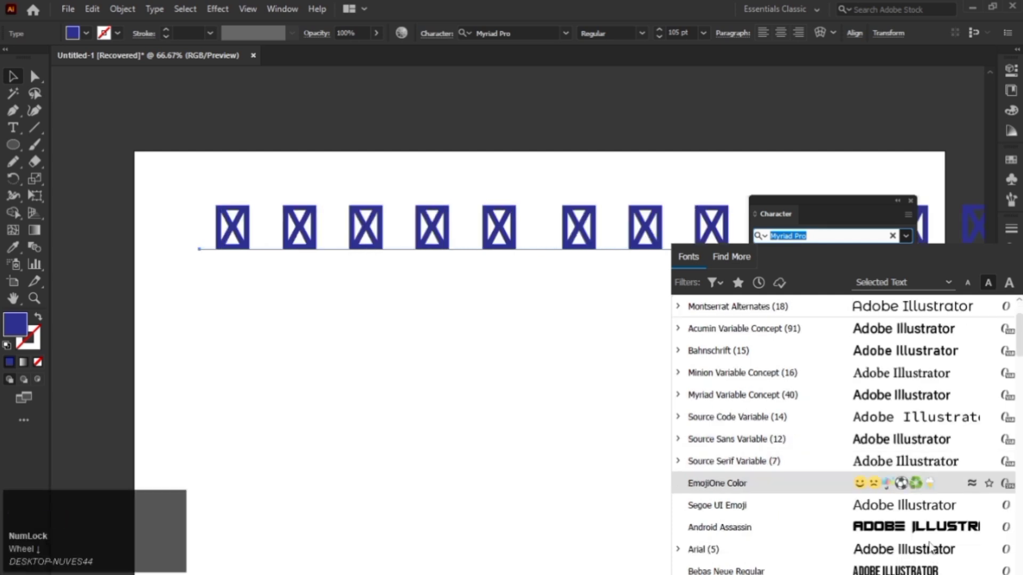
scroll(927, 534, down, 1)
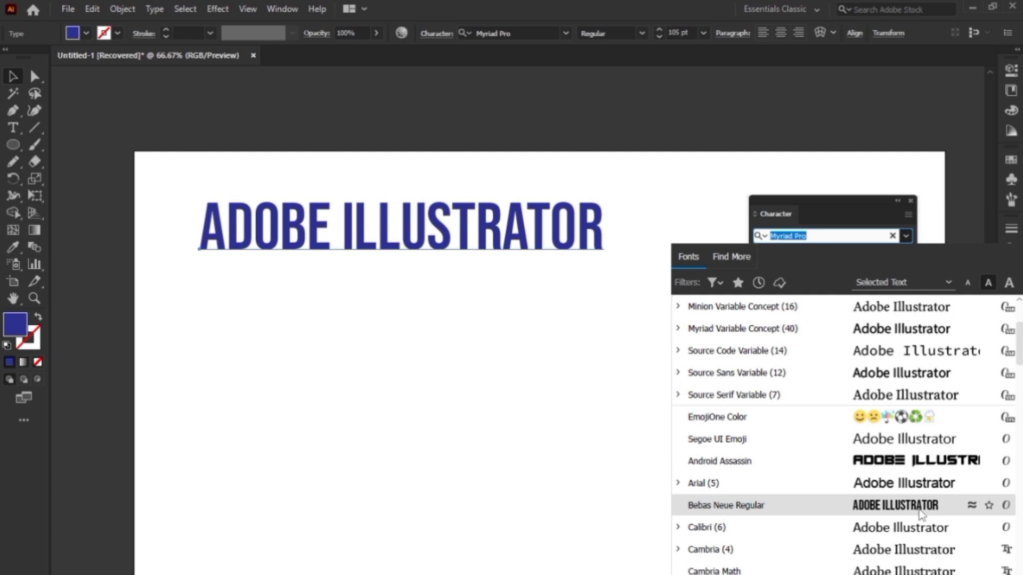
click(920, 511)
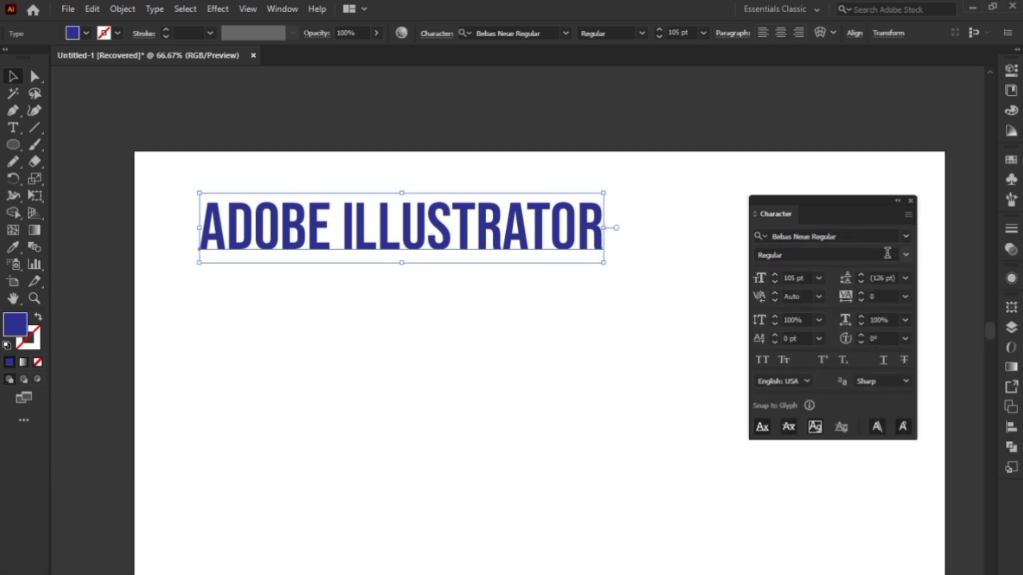
- Check the available Bebas Neue styles and change the text's font family to Myriad Variable Concept
click(906, 256)
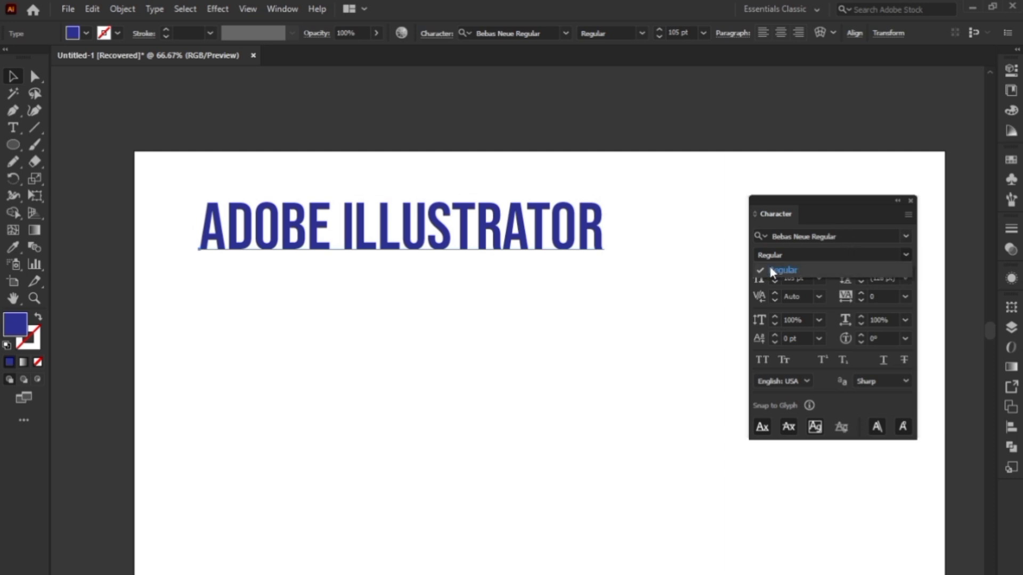
click(803, 270)
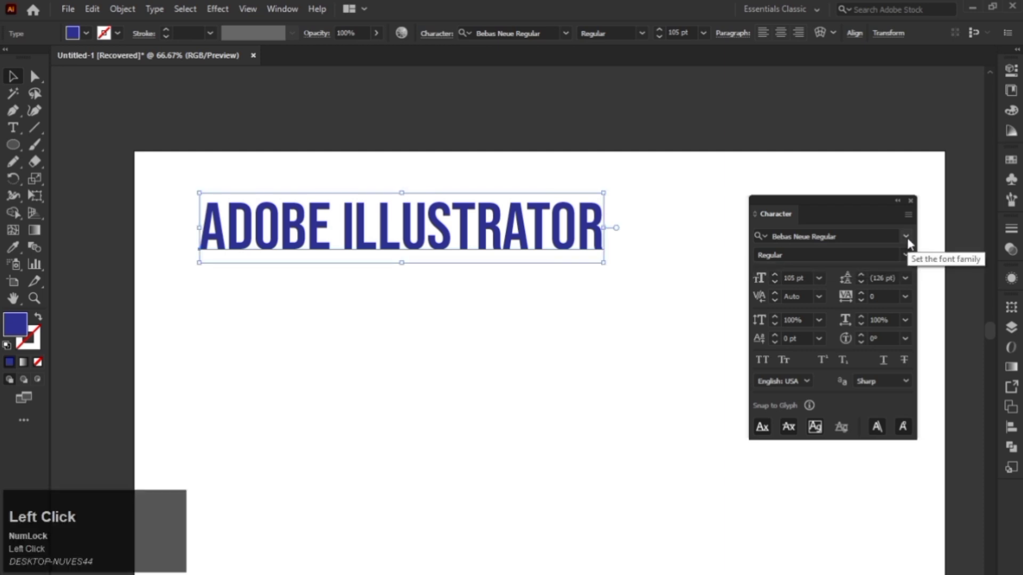
click(906, 237)
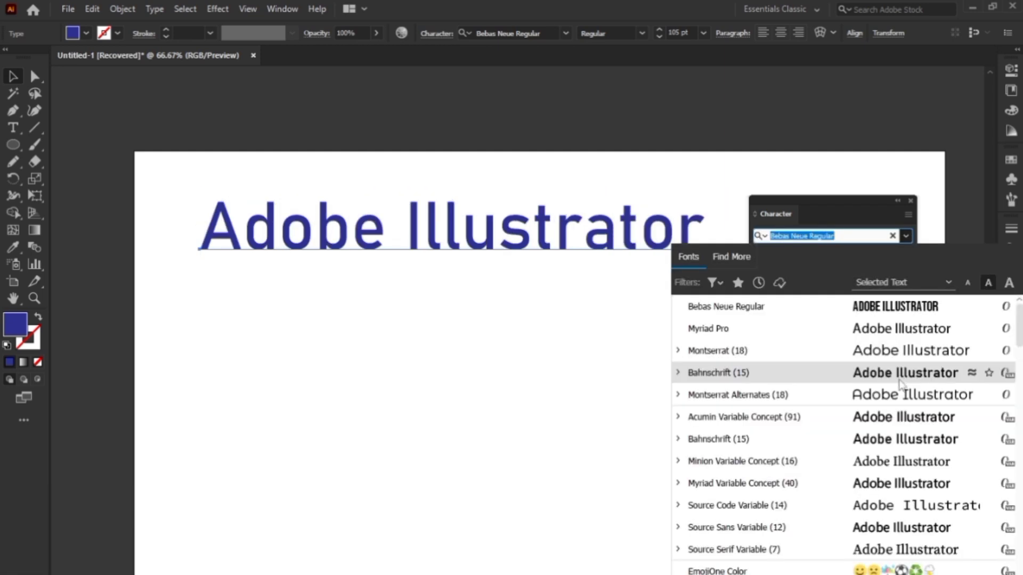
click(886, 487)
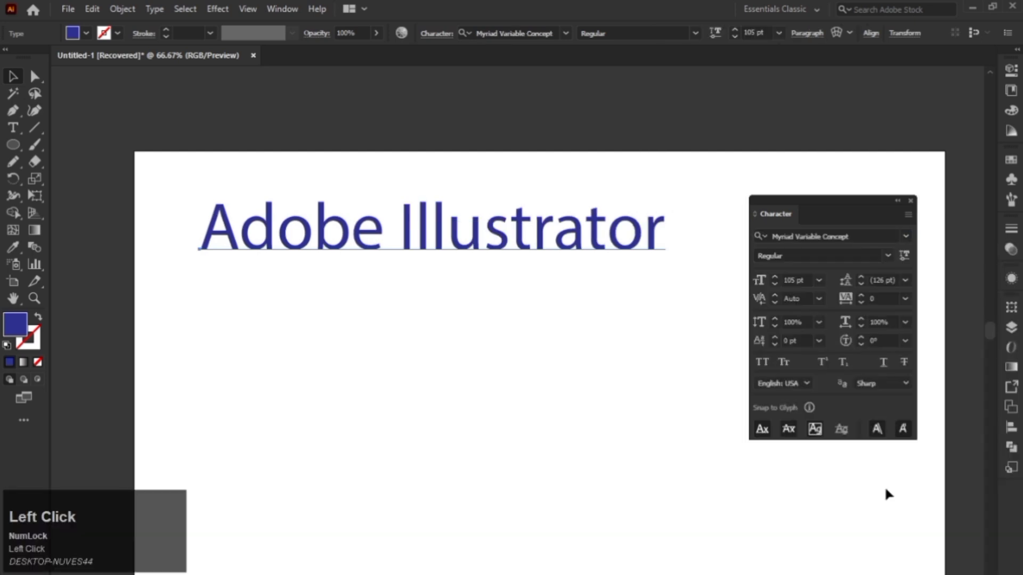
- Preview the Myriad Variable Concept font styles on the text, from Regular through the Semibold, Bold and Black variants
click(889, 256)
click(888, 256)
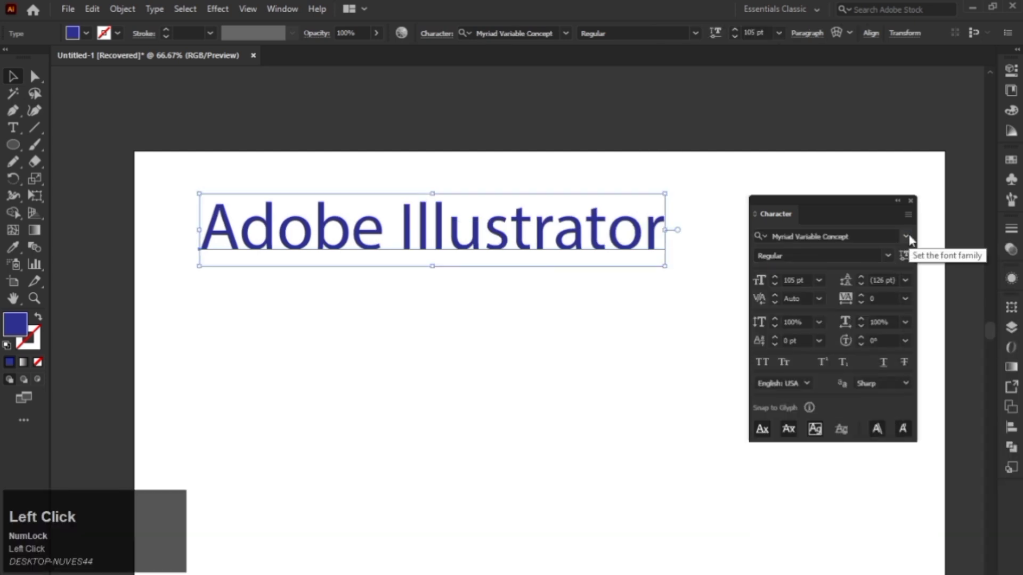
click(889, 256)
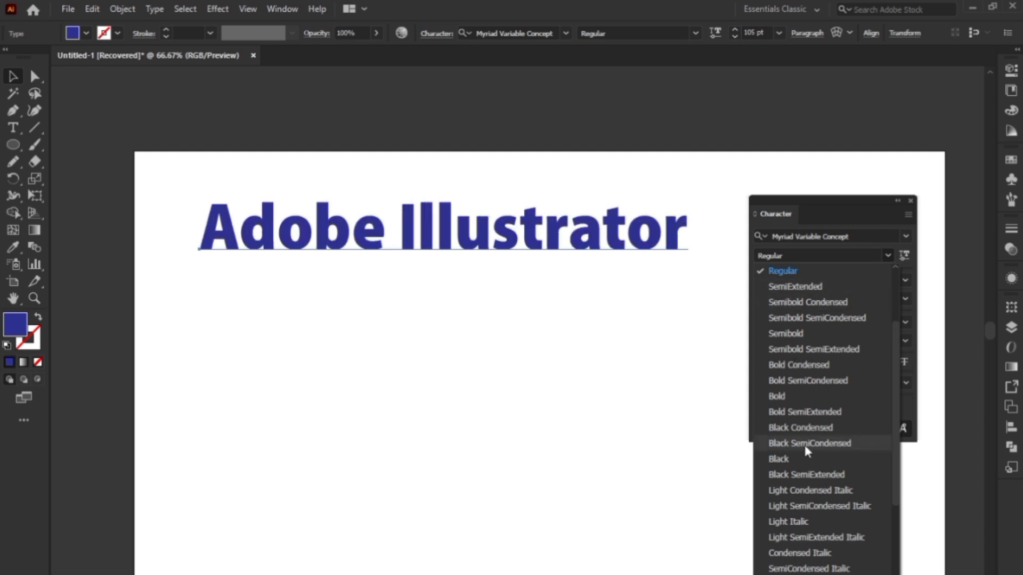
click(887, 256)
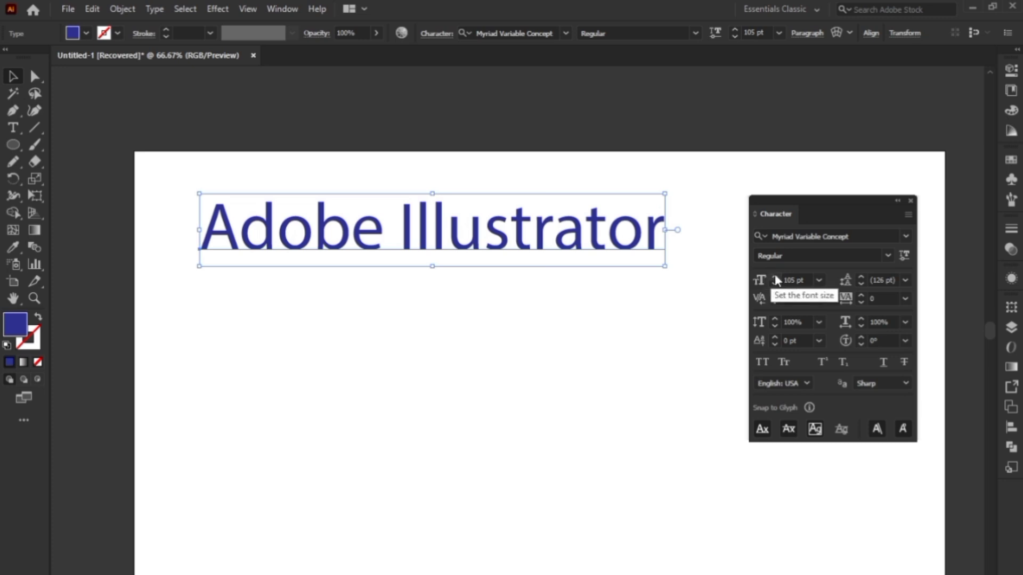
- Step the text's font size up to 109 pt, and pick the 60 pt preset size
click(775, 276)
click(775, 276)
click(775, 276)
click(775, 275)
click(822, 284)
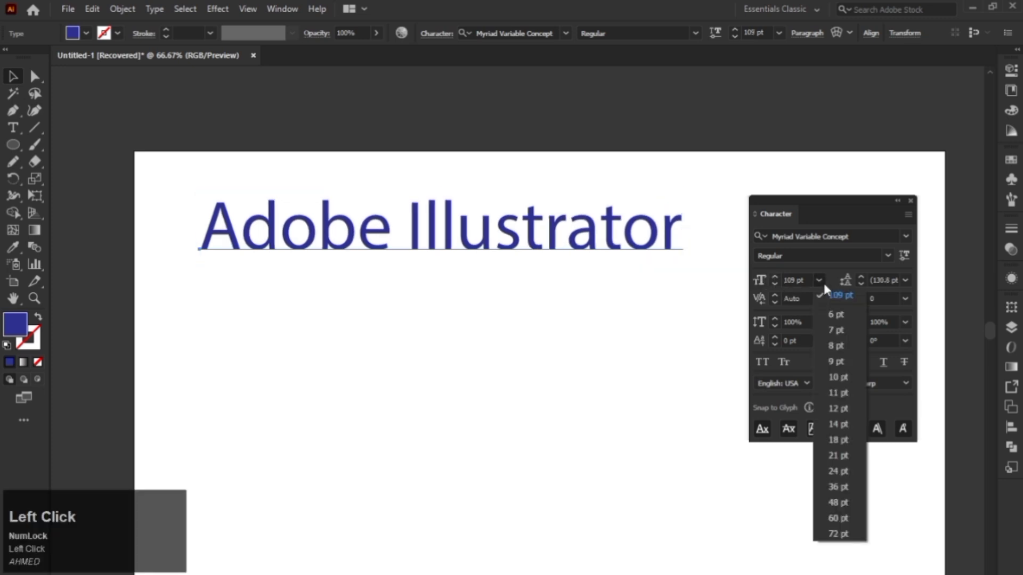
click(837, 518)
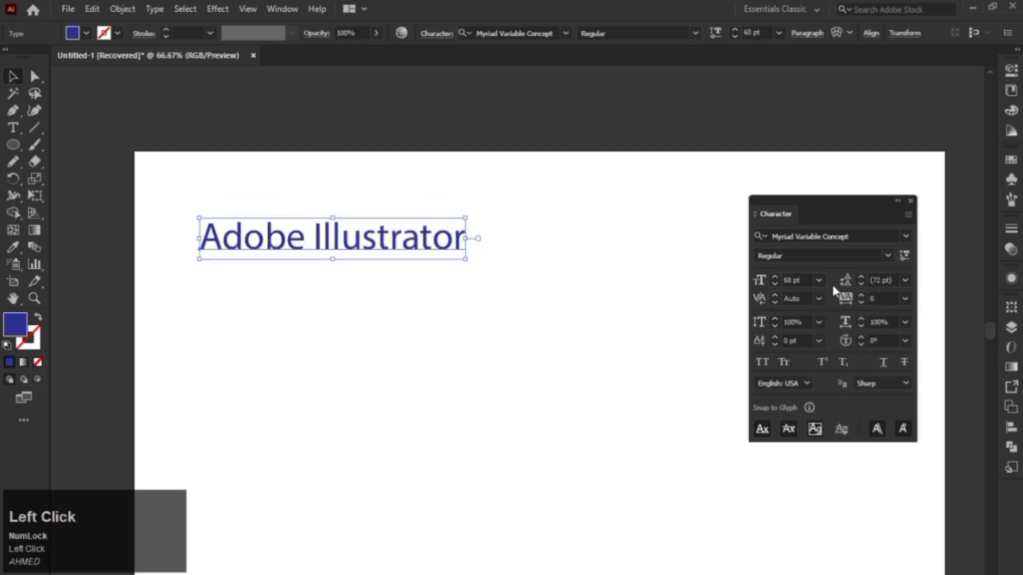
- Try a custom font size of 200 pt on the text, and settle on 100 pt
click(806, 280)
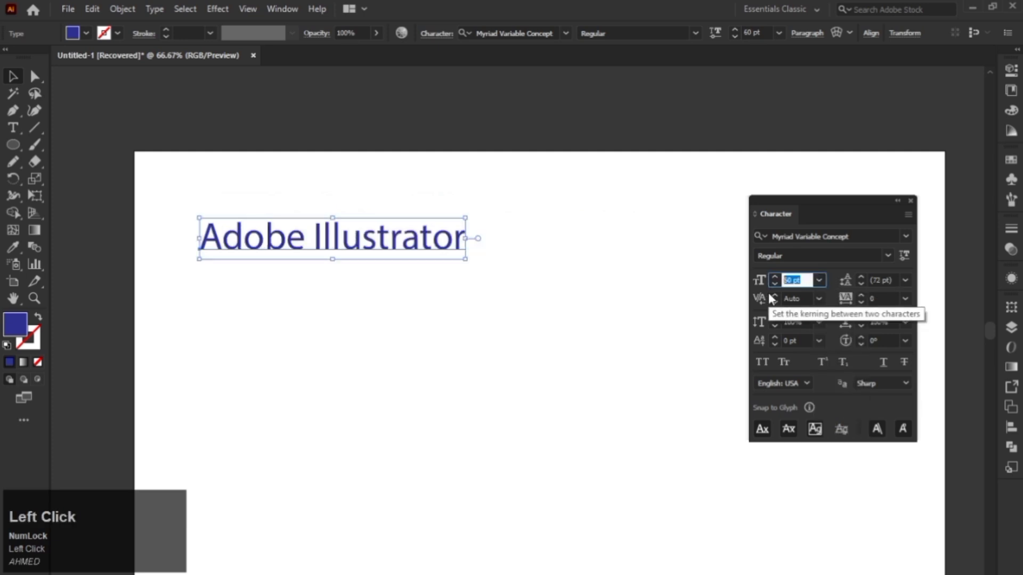
text(200)
key(Return)
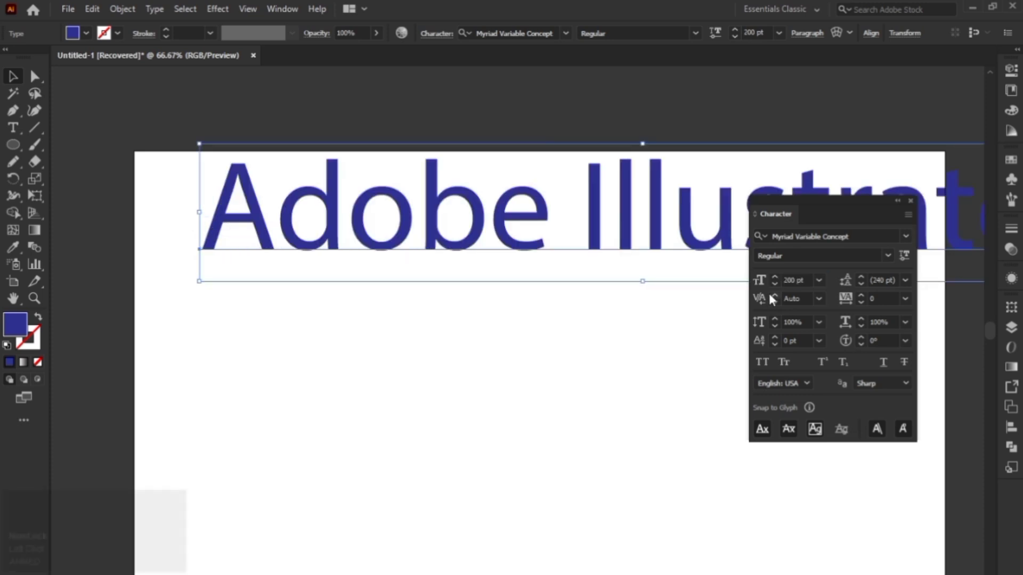
click(786, 280)
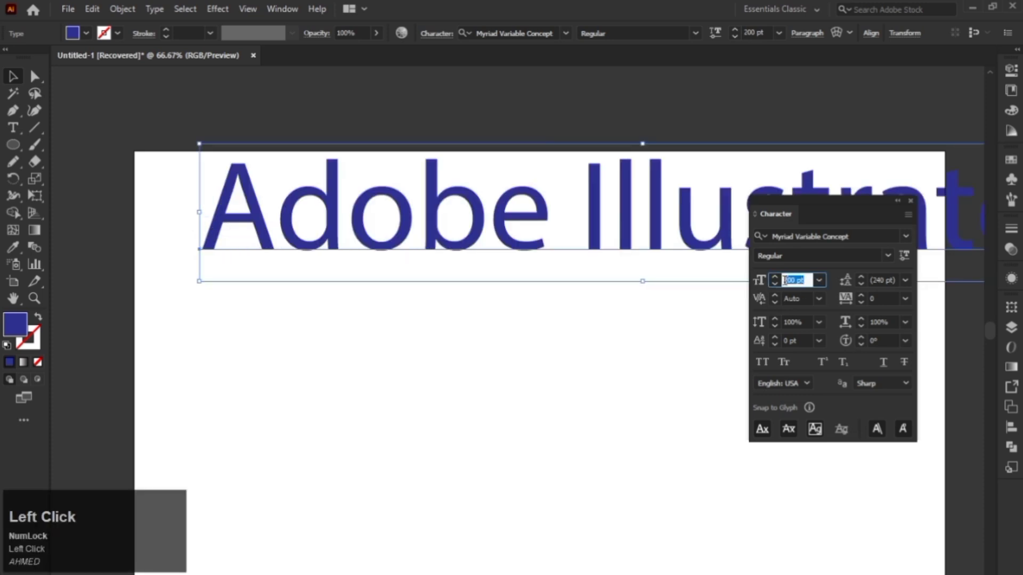
text(100)
key(Return)
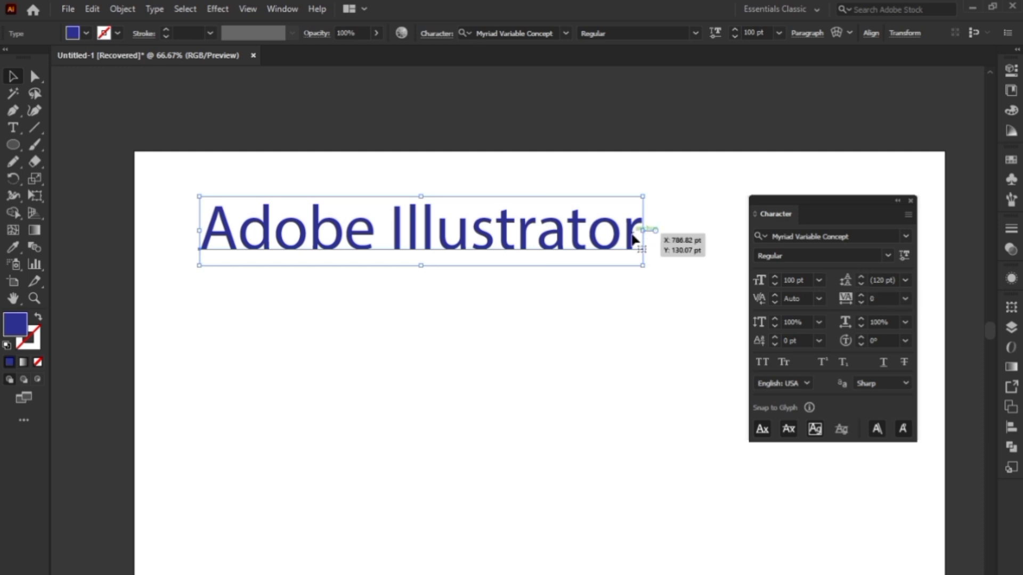
- Add a second line reading "is a design software" below "Adobe Illustrator" in the same text object
double_click(632, 238)
key(Return)
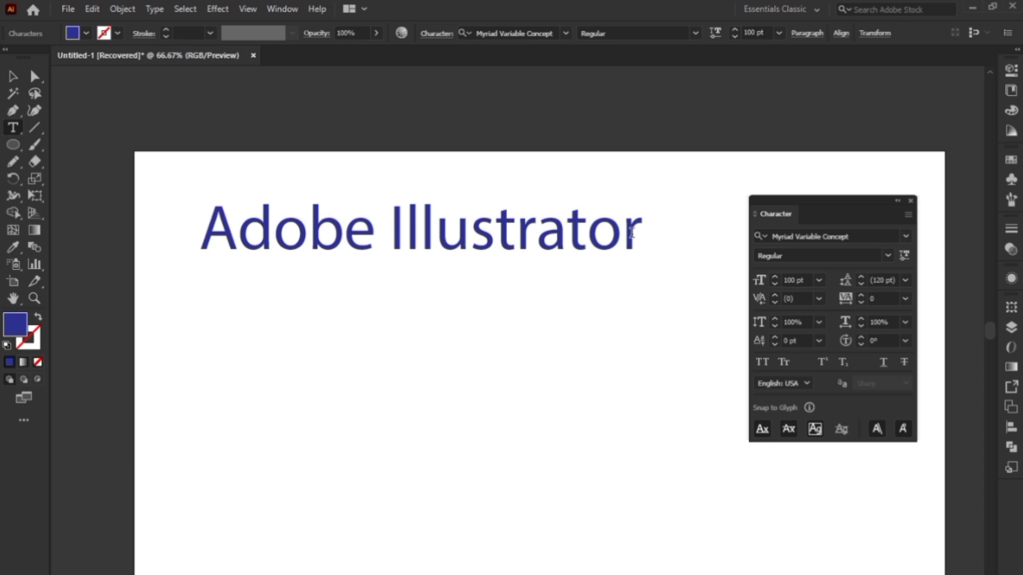
text(is )
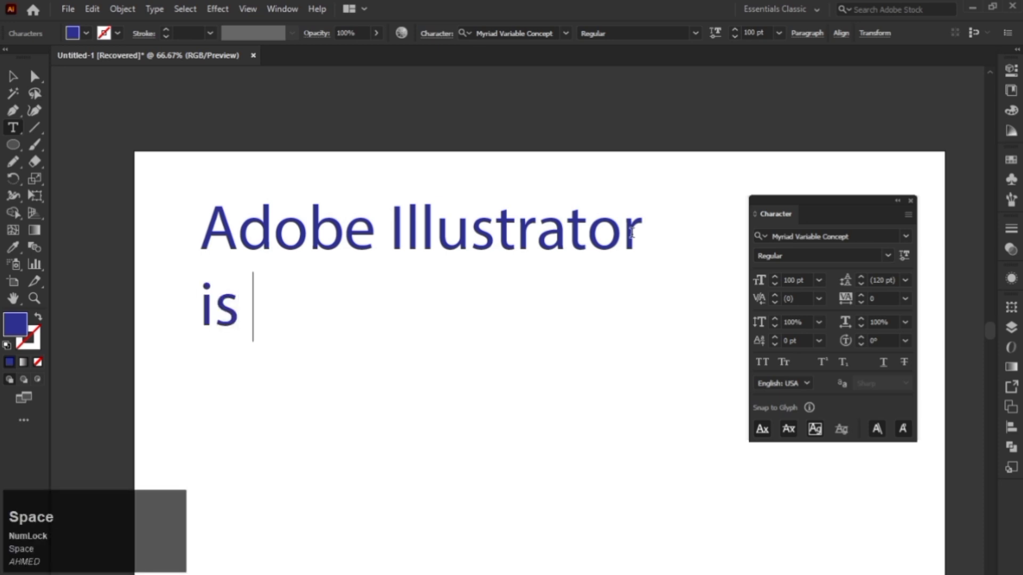
text(a design )
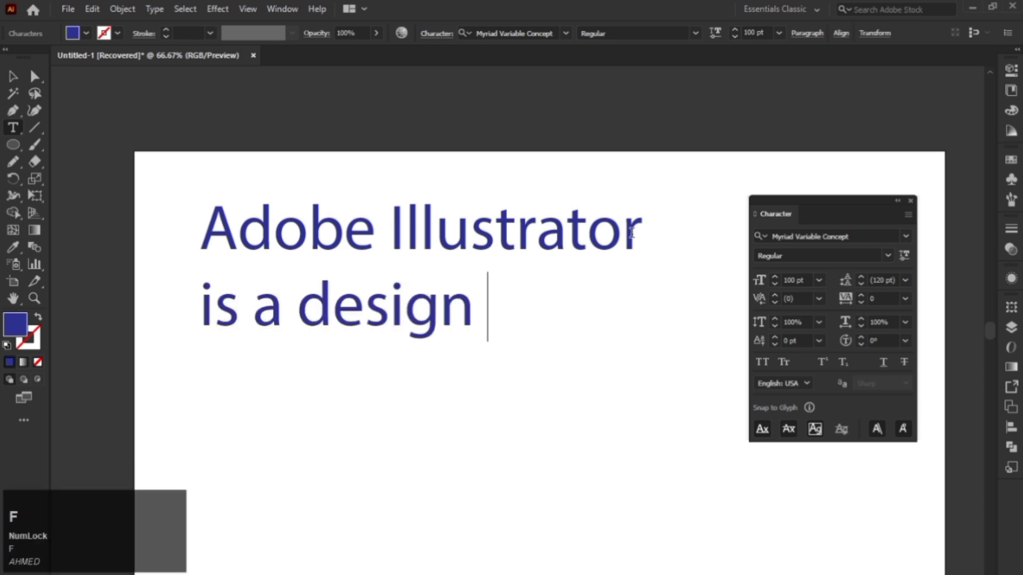
text(sof)
key(BackSpace)
text(oft)
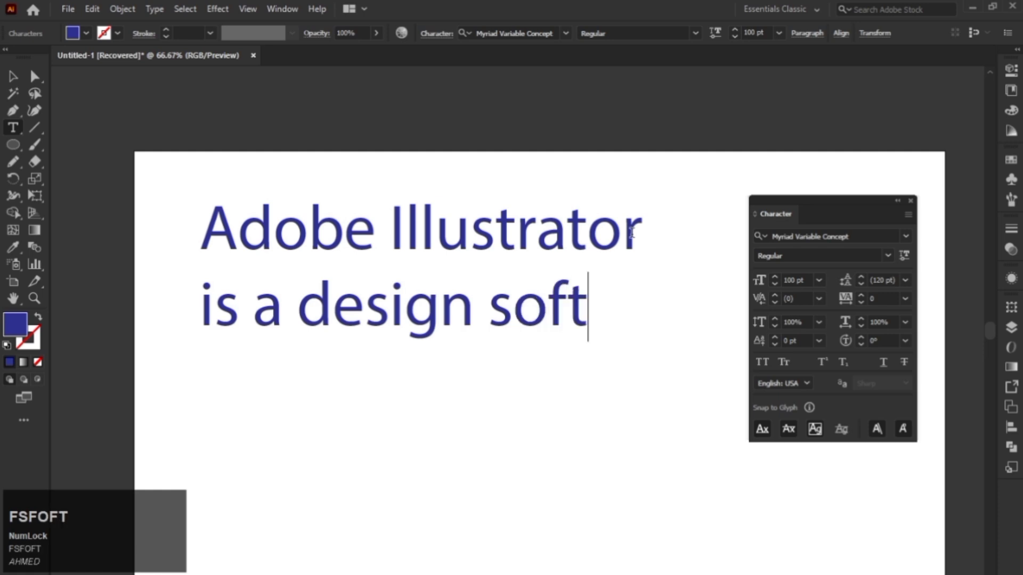
text(waer)
key(BackSpace)
key(BackSpace)
key(BackSpace)
text(aae)
key(BackSpace)
key(BackSpace)
text(re)
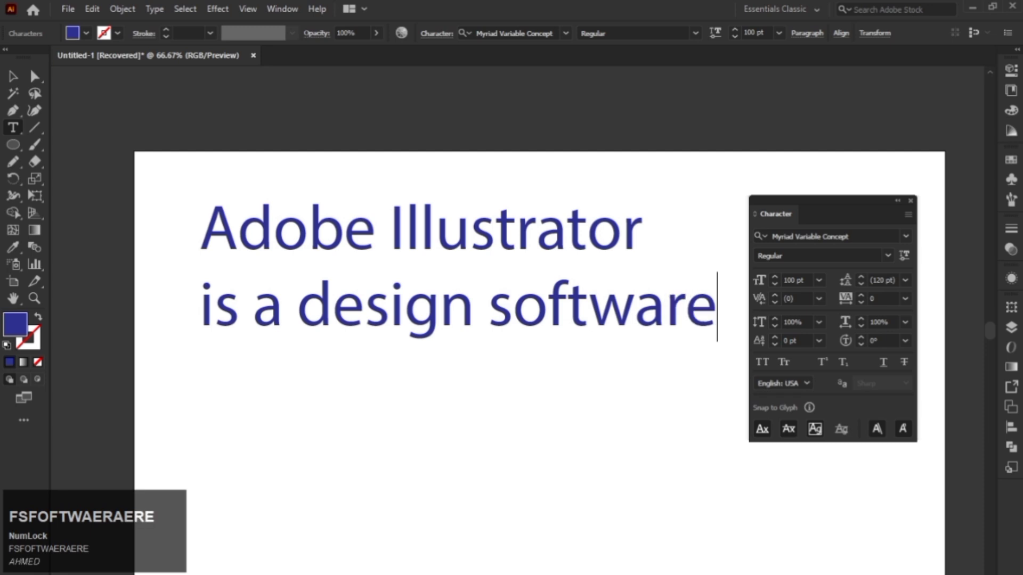
- Select the two-line heading and adjust its leading, settling on 116 pt
click(13, 77)
click(533, 234)
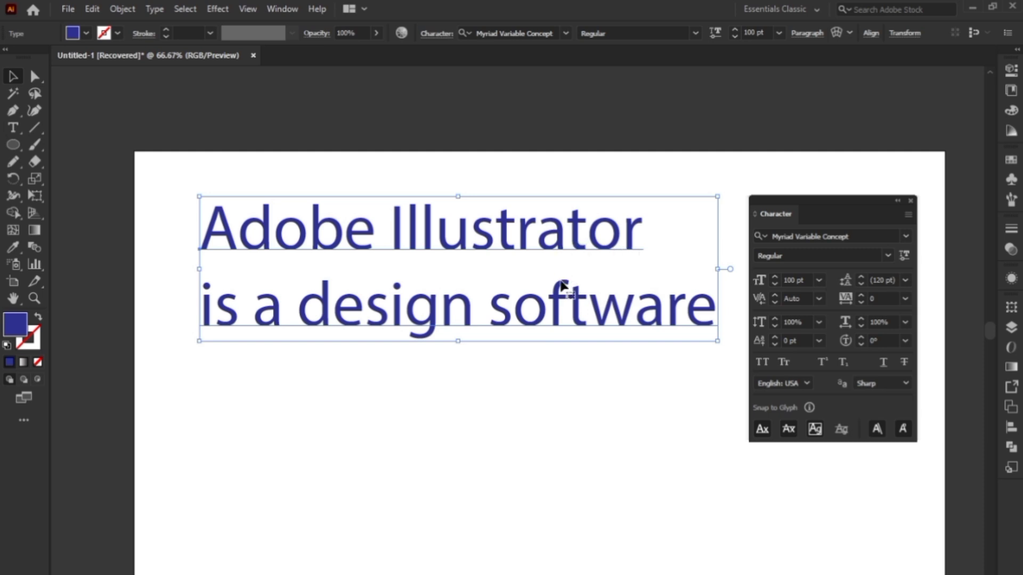
click(861, 281)
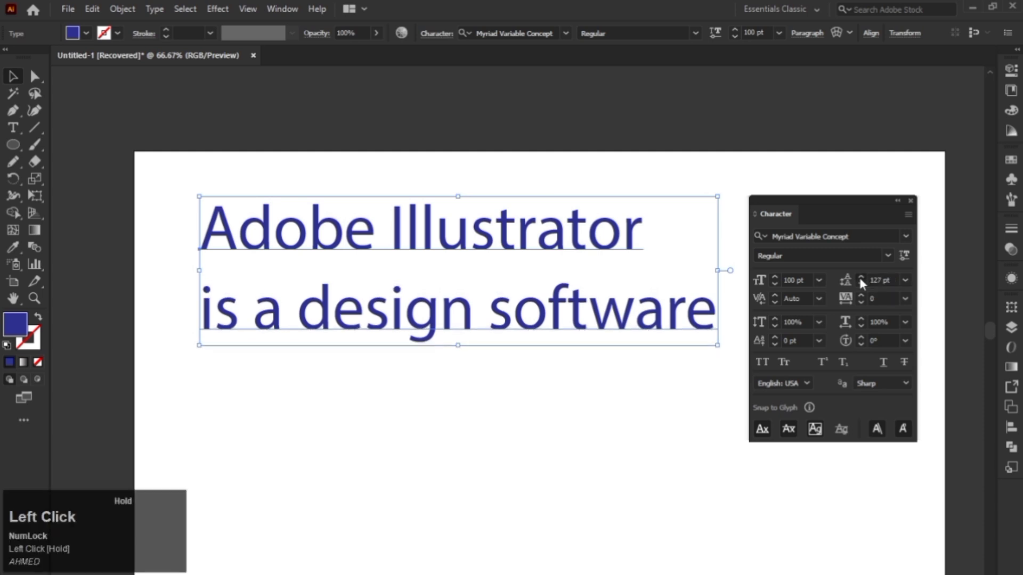
drag(859, 278, 858, 283)
- Draw an area type box filled with Lorem ipsum placeholder text below the heading, and select it as an object
click(12, 127)
drag(262, 359, 661, 573)
click(14, 78)
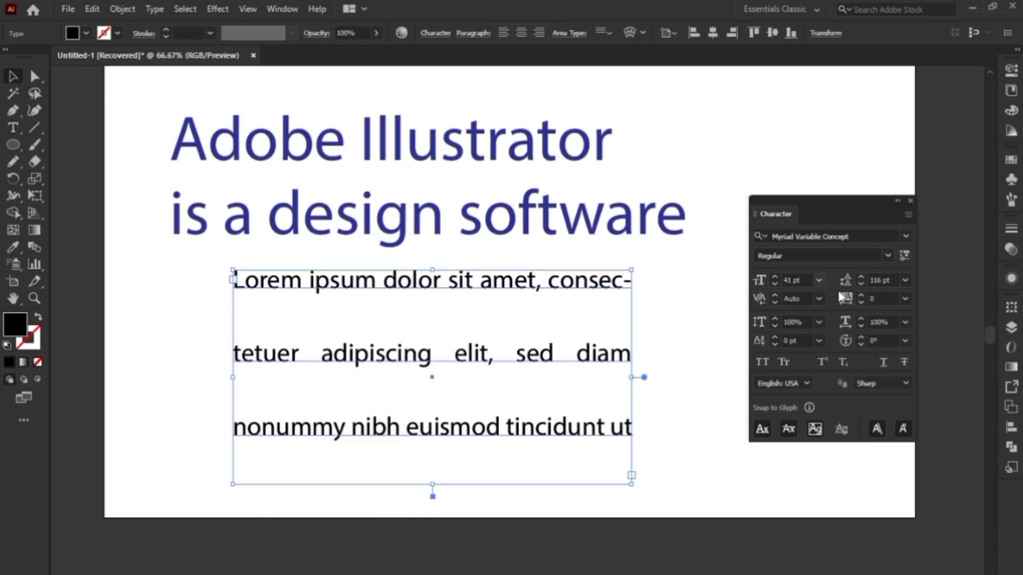
- Tighten the placeholder paragraph's leading to 50 pt, and raise it to 56 pt
click(860, 287)
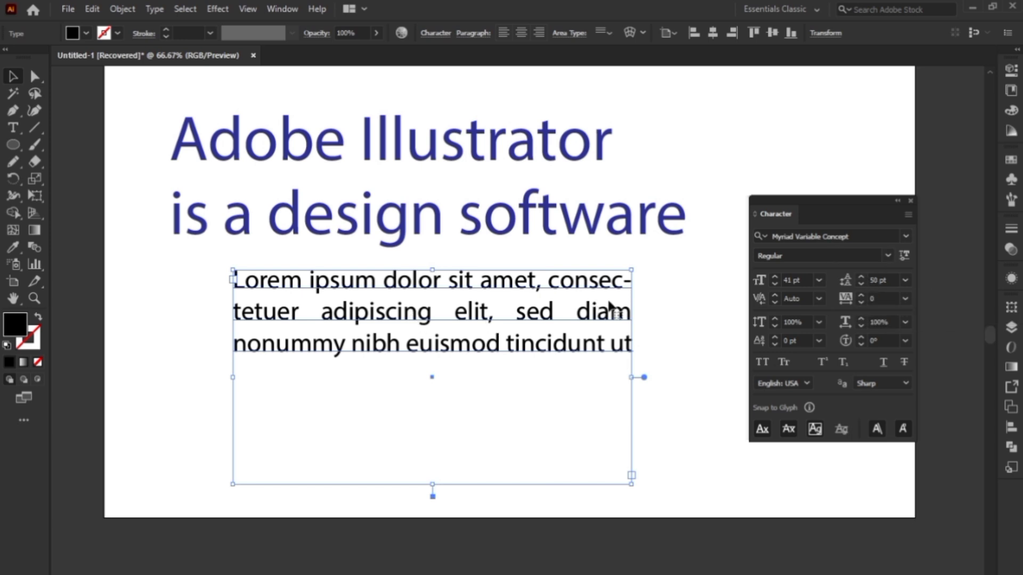
click(861, 278)
click(861, 278)
click(860, 278)
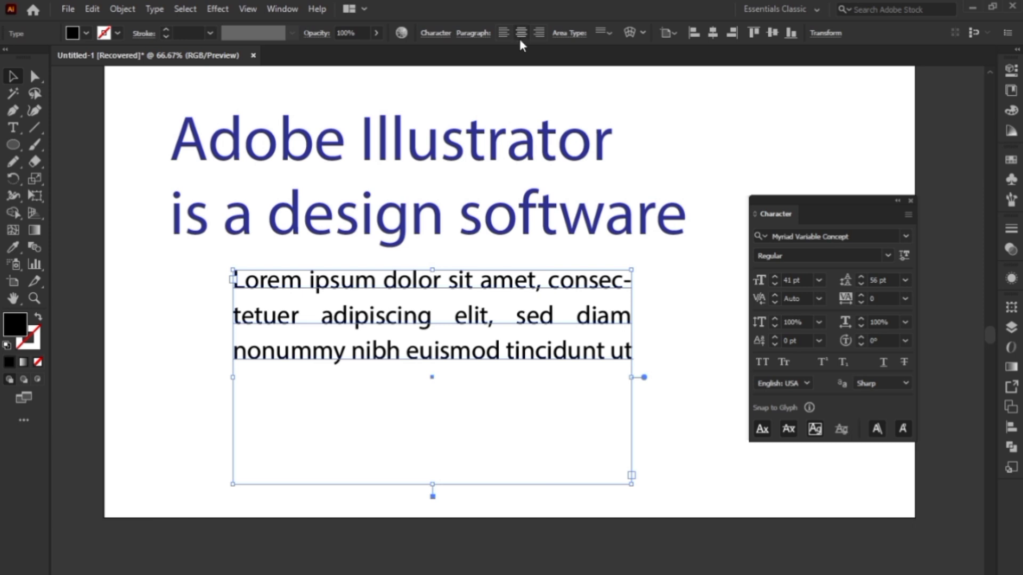
- Increase the paragraph's tracking to the 200 preset and reduce its vertical scale to 94%
click(860, 294)
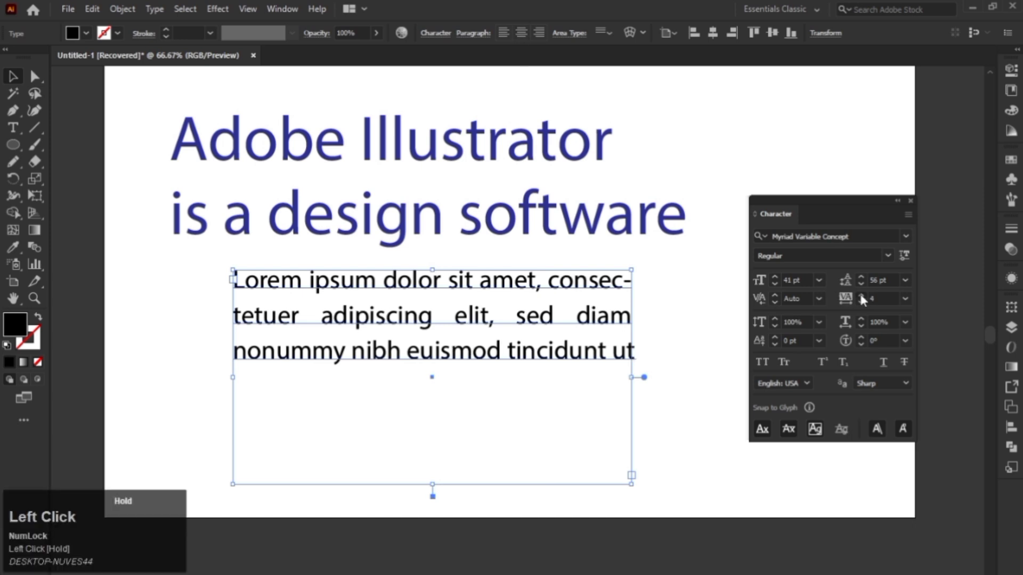
drag(859, 291, 859, 291)
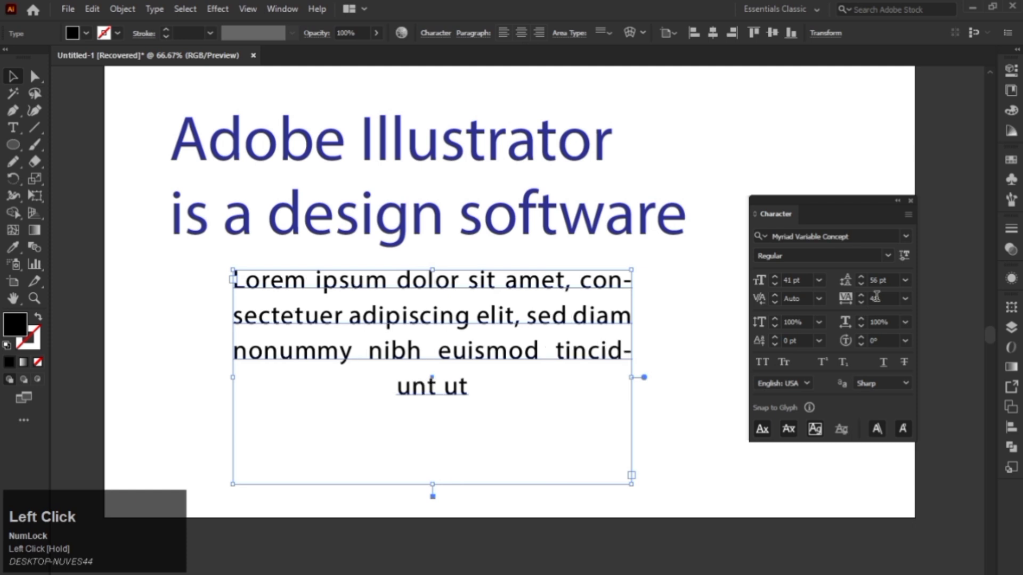
click(904, 299)
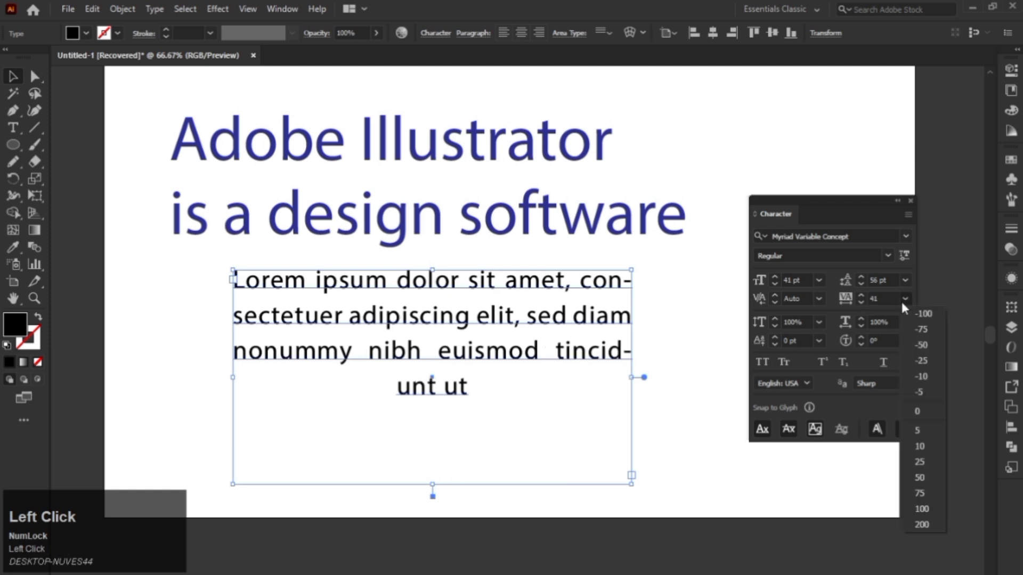
click(941, 527)
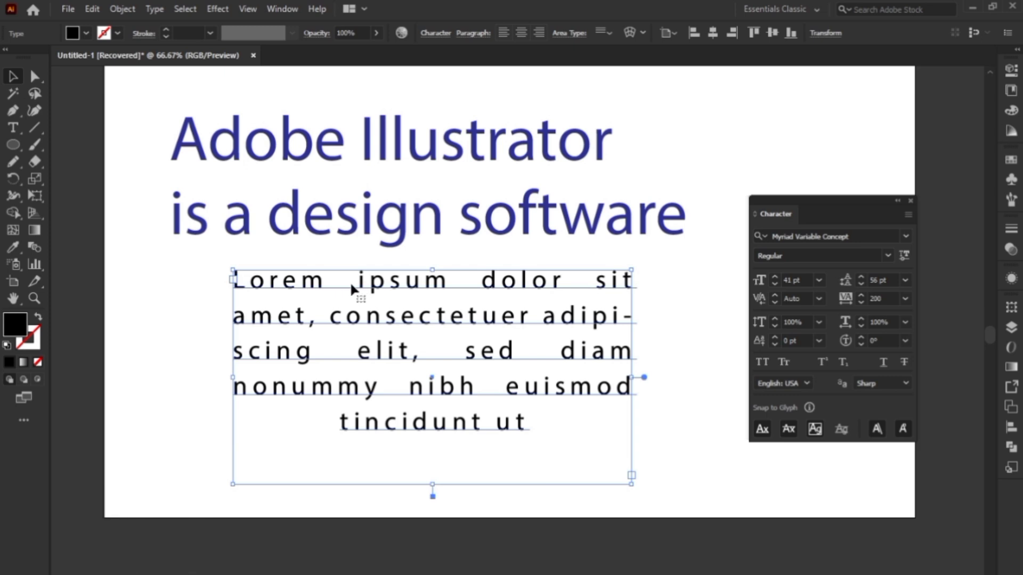
click(775, 326)
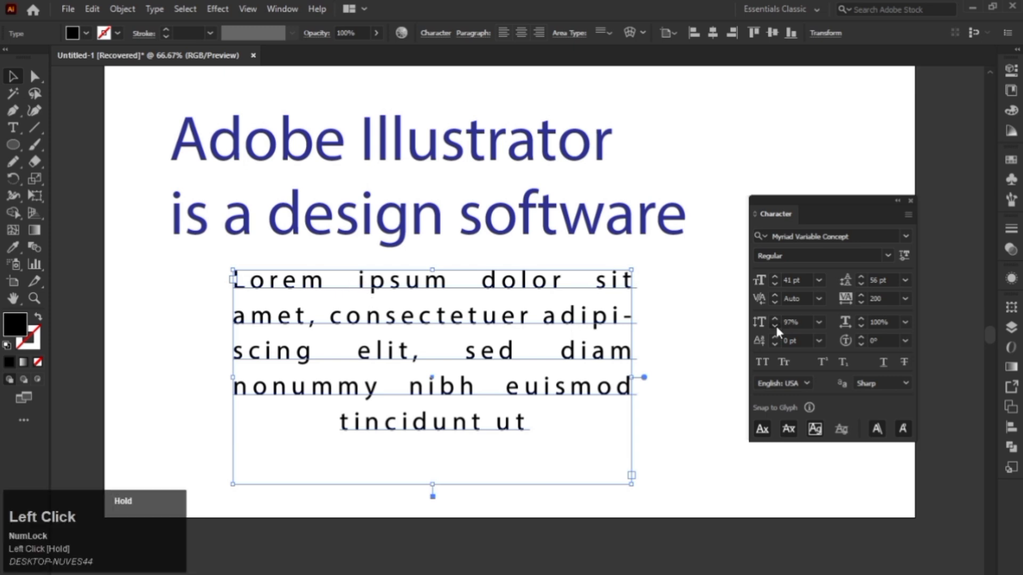
- Preview the 175% vertical and 200% horizontal scale presets on the blue heading, keeping both scales at 100%
click(565, 216)
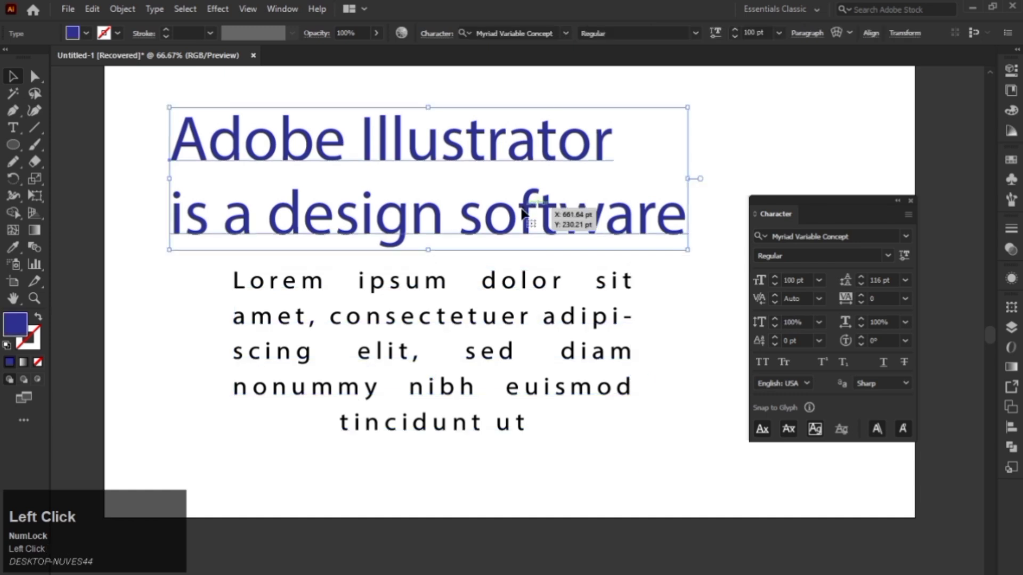
scroll(495, 218, up, 2)
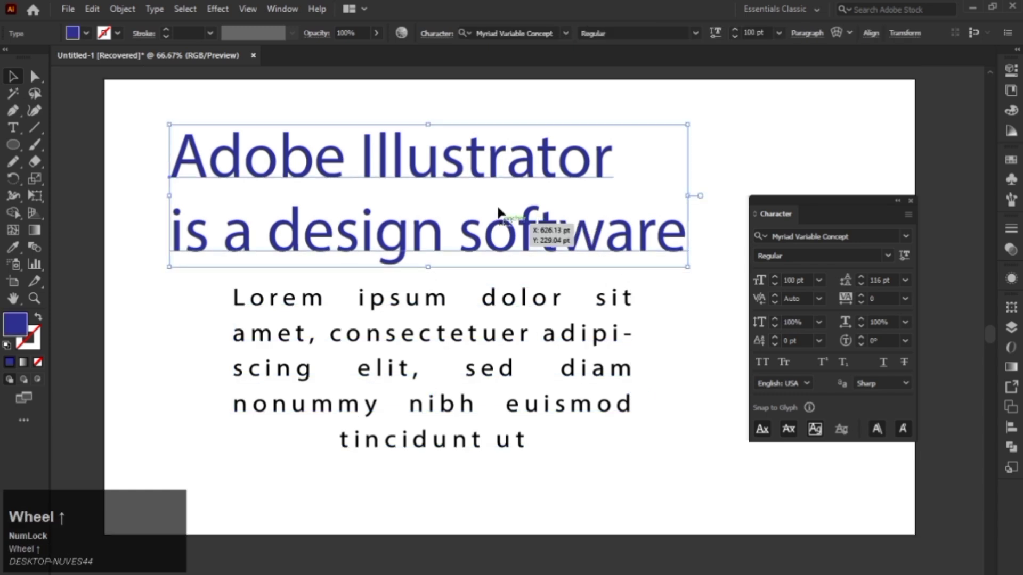
click(818, 323)
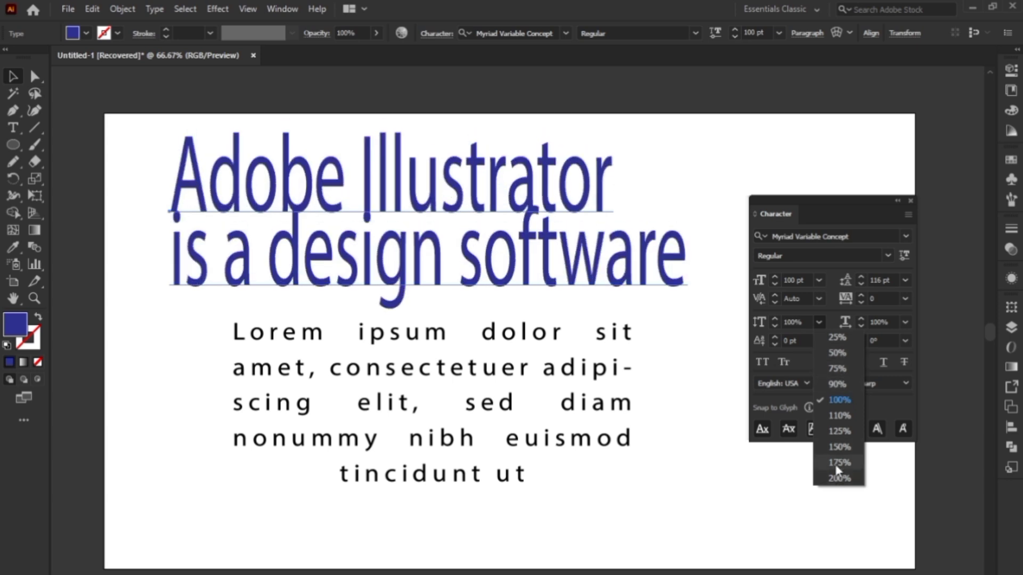
click(840, 399)
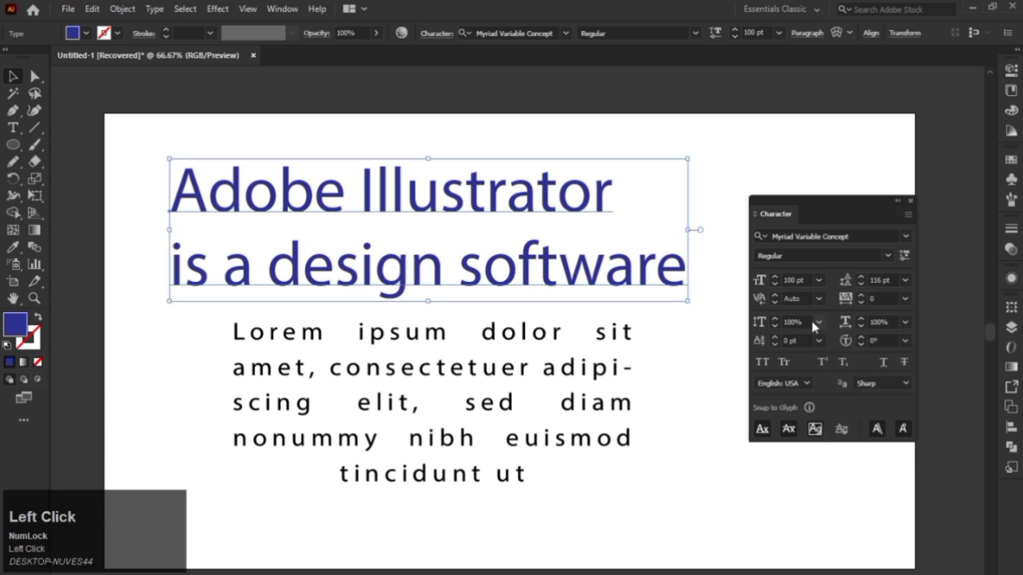
click(905, 322)
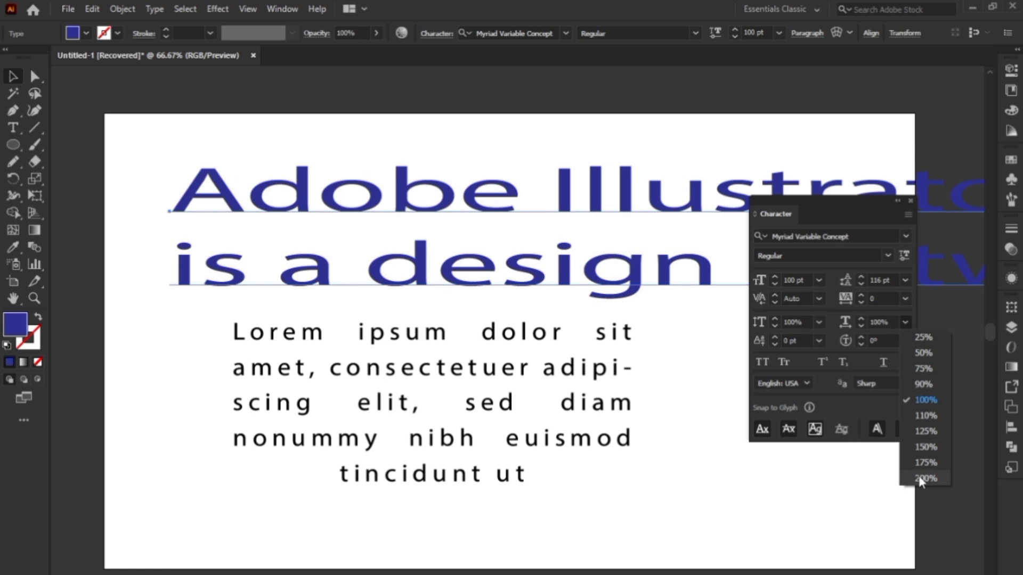
click(919, 401)
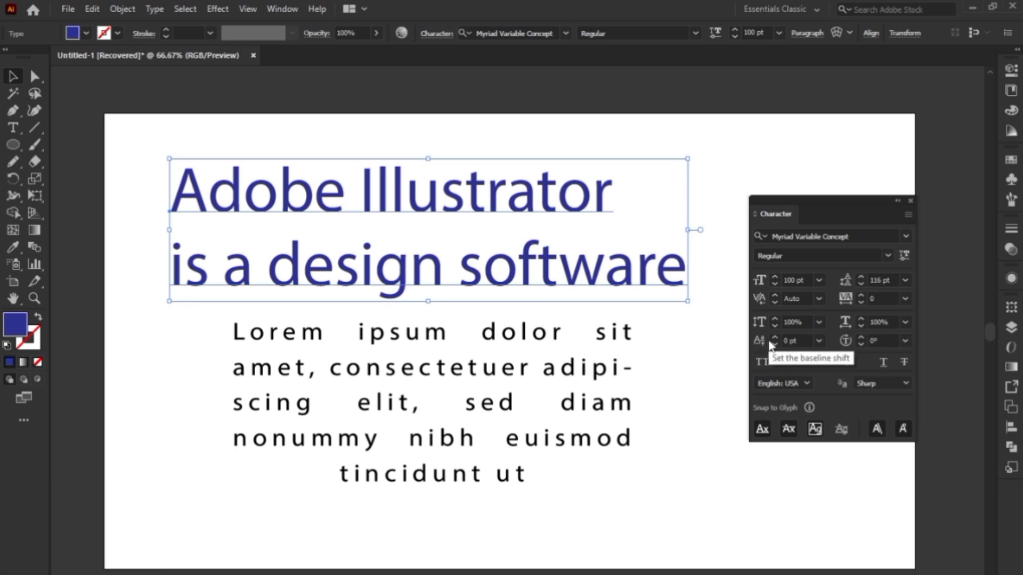
- Select the placeholder paragraph and reduce its leading to 37 pt
click(627, 332)
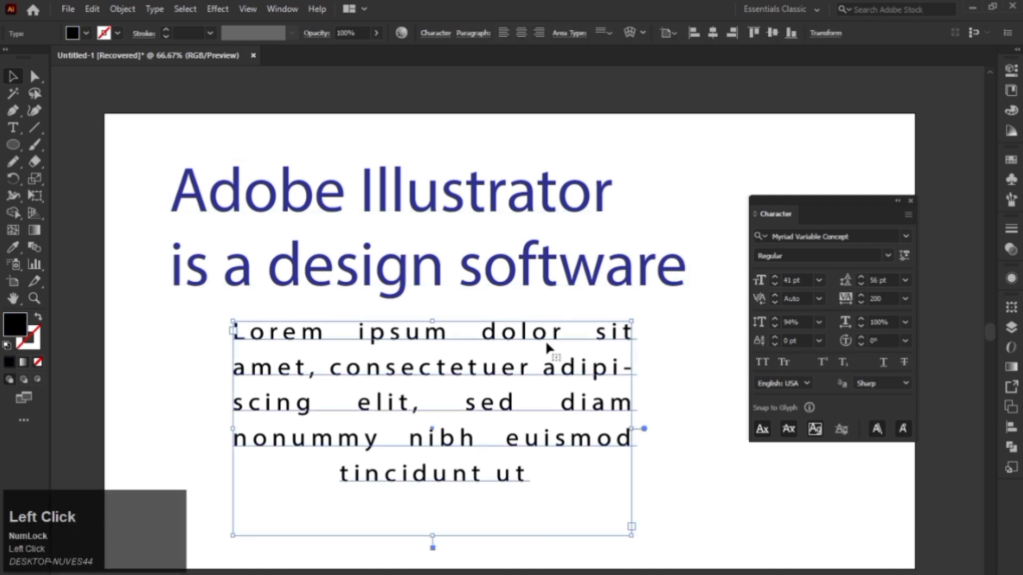
click(862, 282)
drag(861, 282, 861, 281)
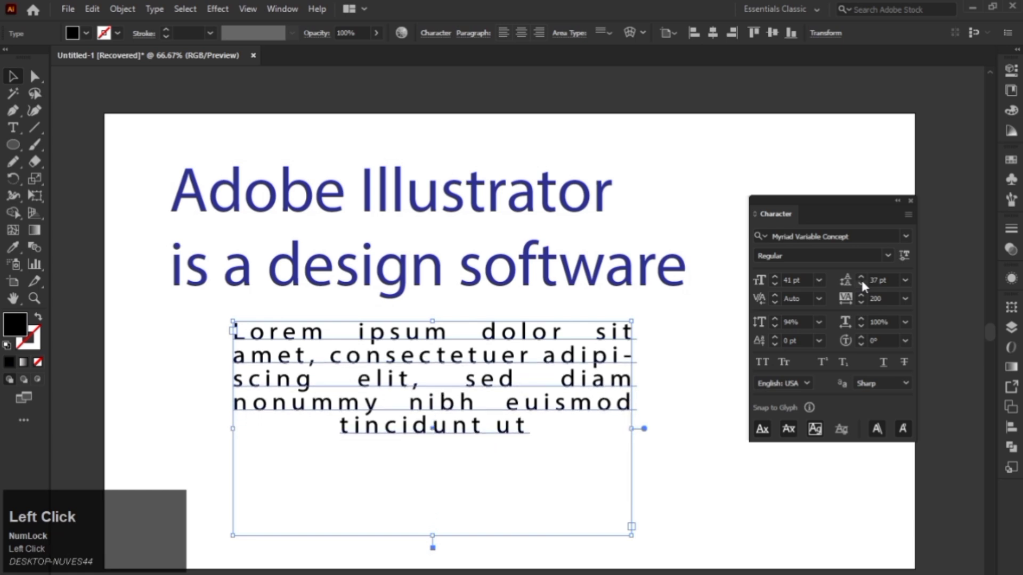
- Try baseline shifts of 35 pt and -36 pt on the paragraph, and settle on the 6 pt preset
click(775, 336)
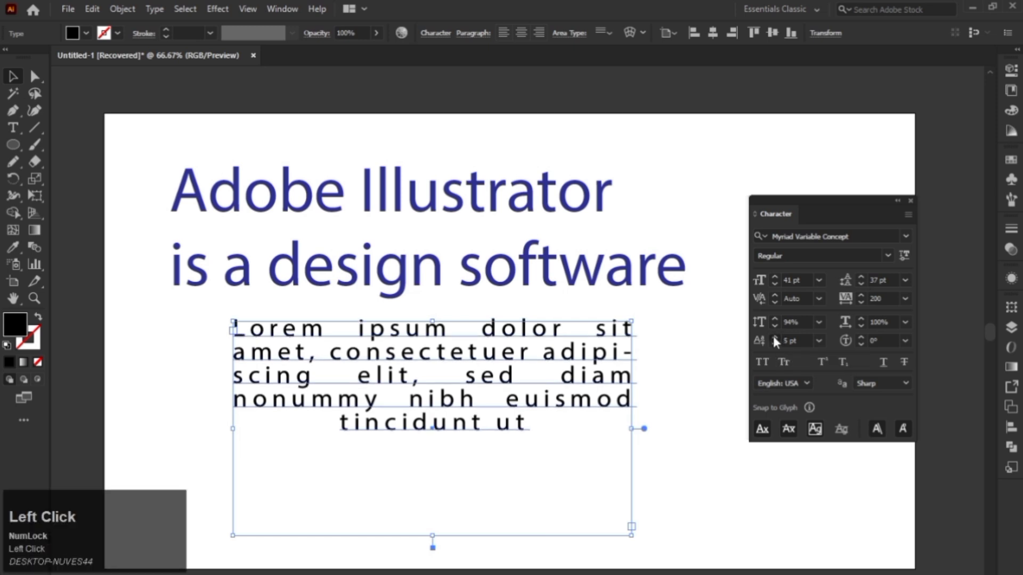
click(774, 337)
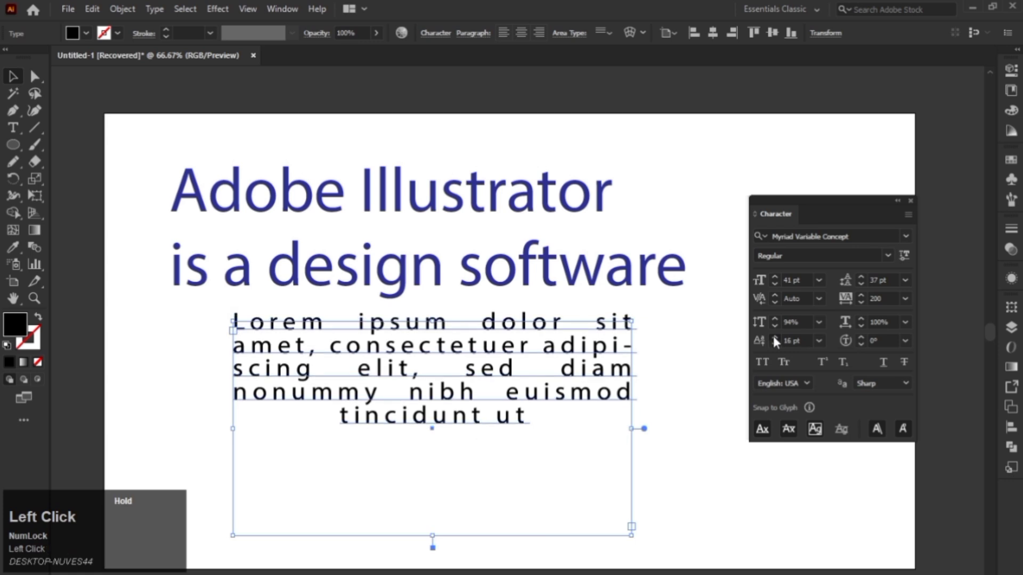
drag(774, 337, 773, 337)
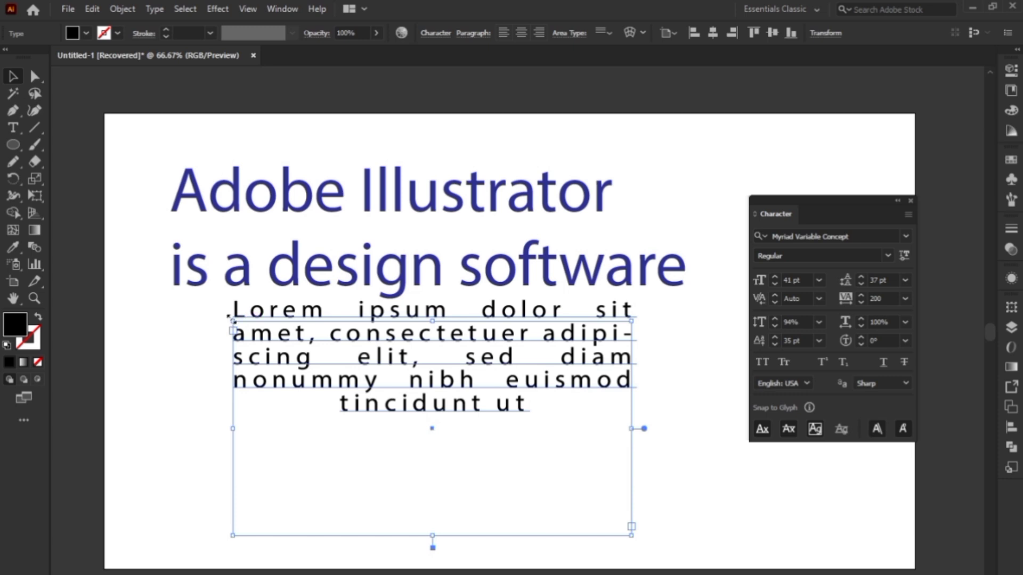
click(774, 344)
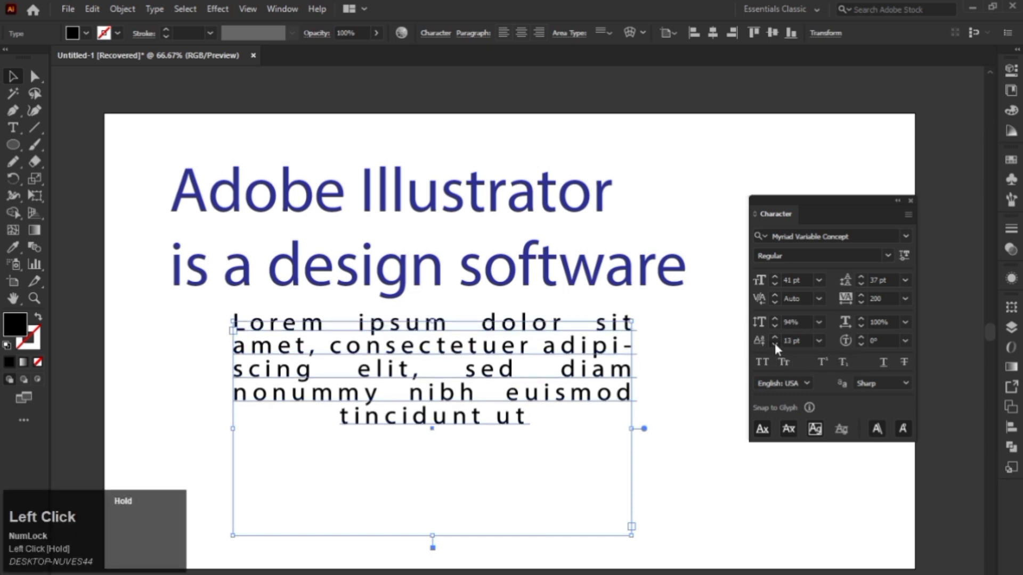
drag(775, 343, 774, 343)
click(817, 340)
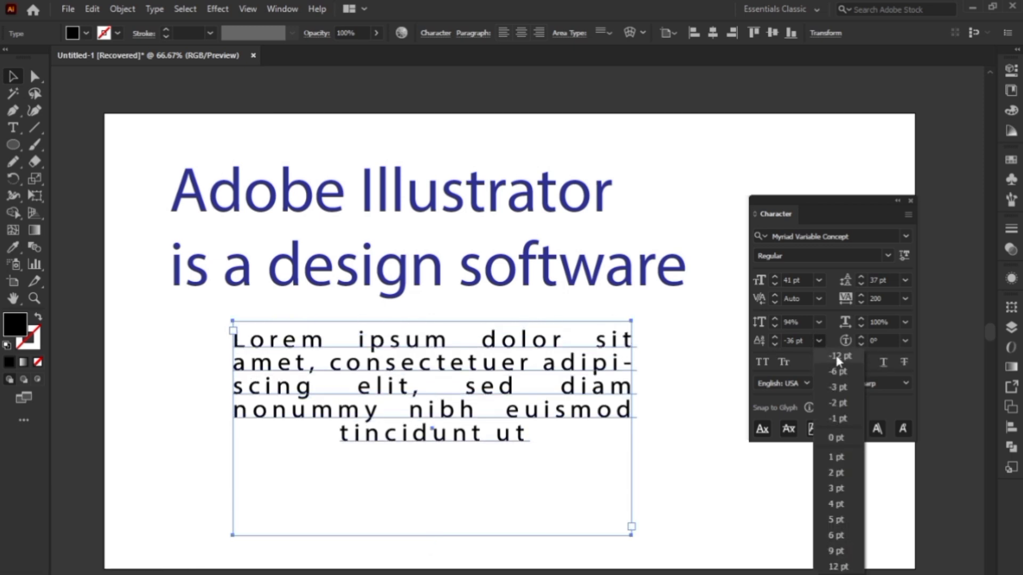
scroll(845, 558, down, 2)
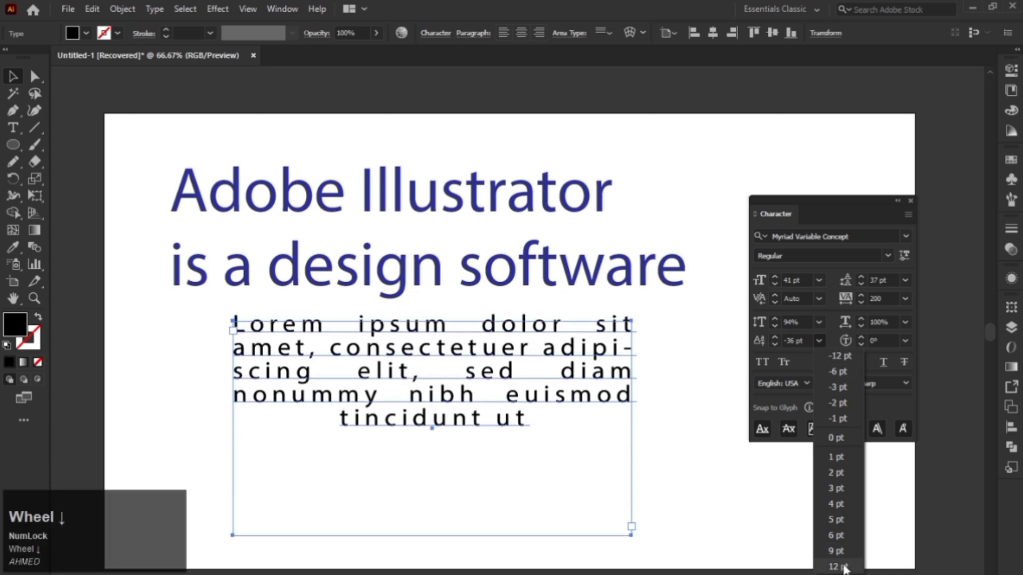
click(837, 535)
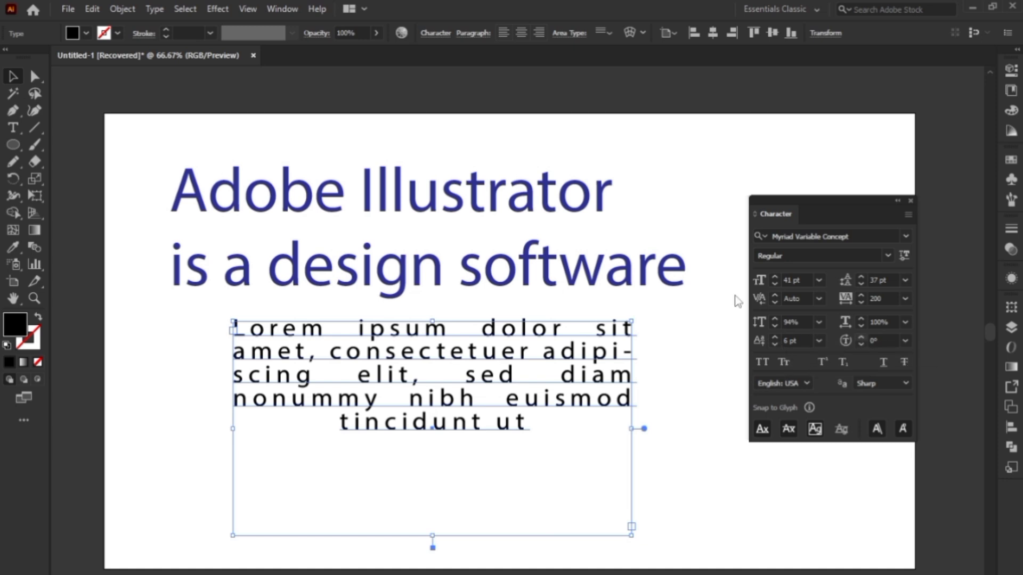
- Try rotating the blue heading's characters up to 33°, and reset the character rotation to 0°
click(666, 272)
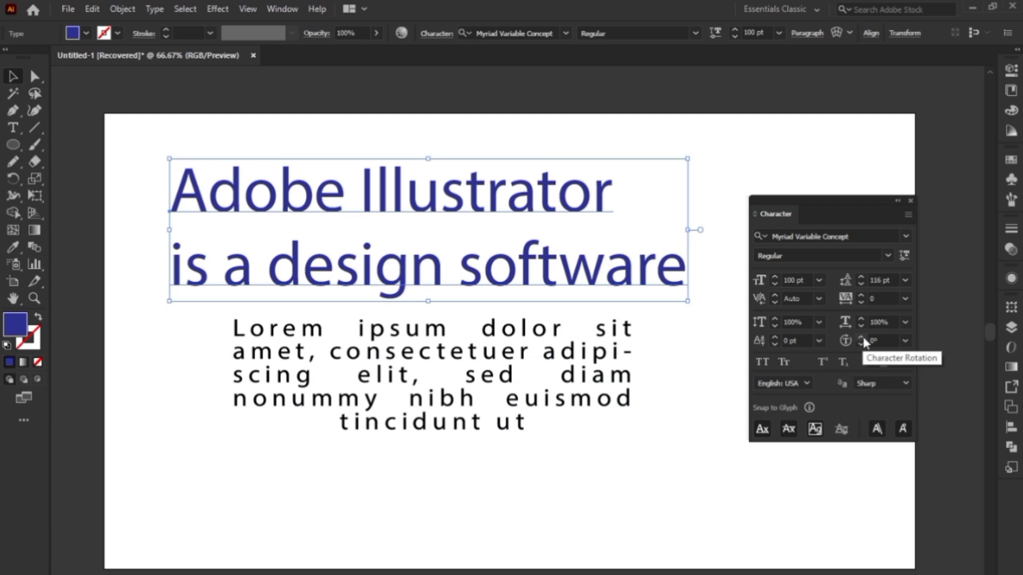
click(862, 338)
click(862, 337)
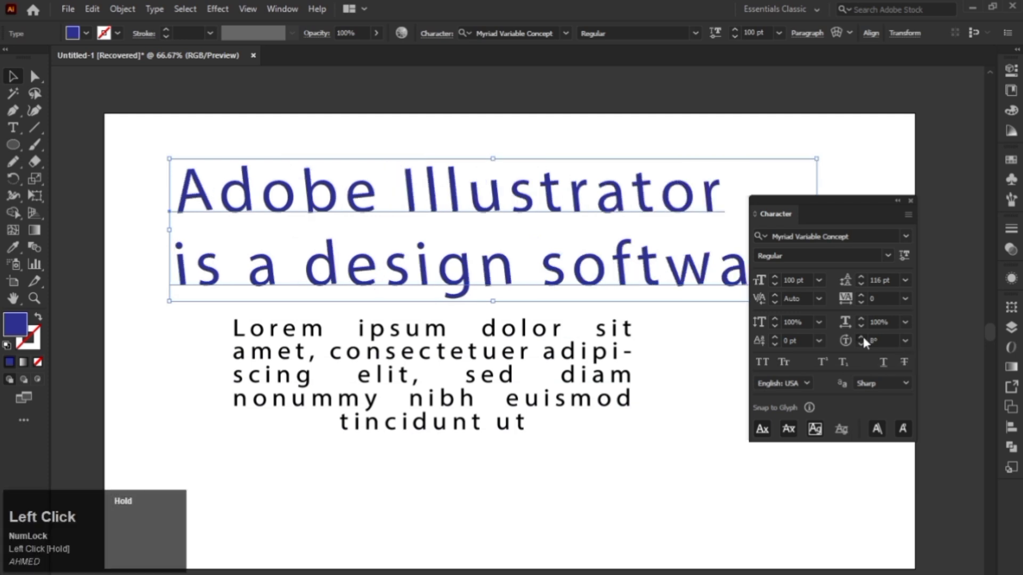
click(861, 337)
click(861, 338)
click(862, 337)
click(862, 338)
click(862, 338)
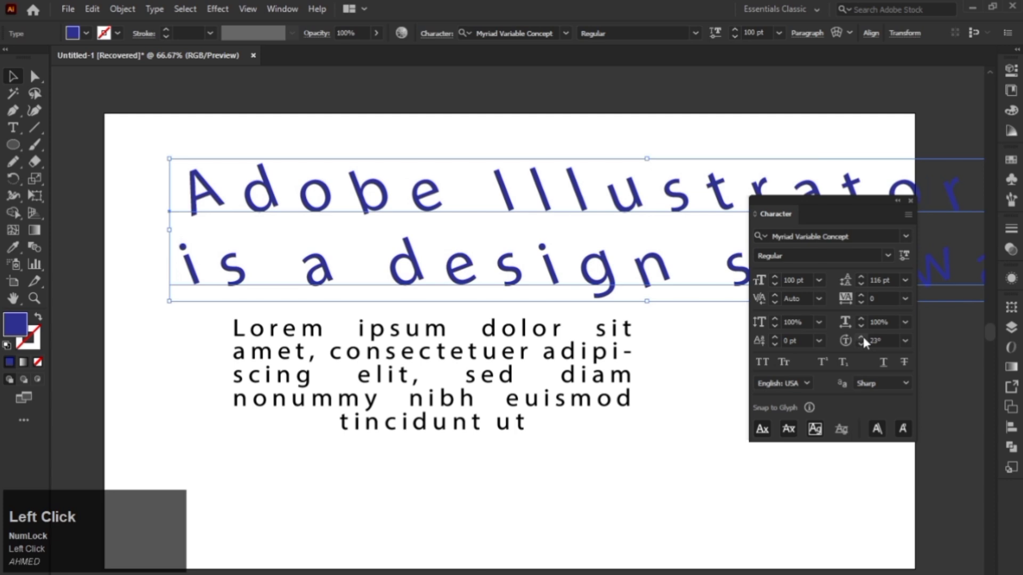
click(905, 341)
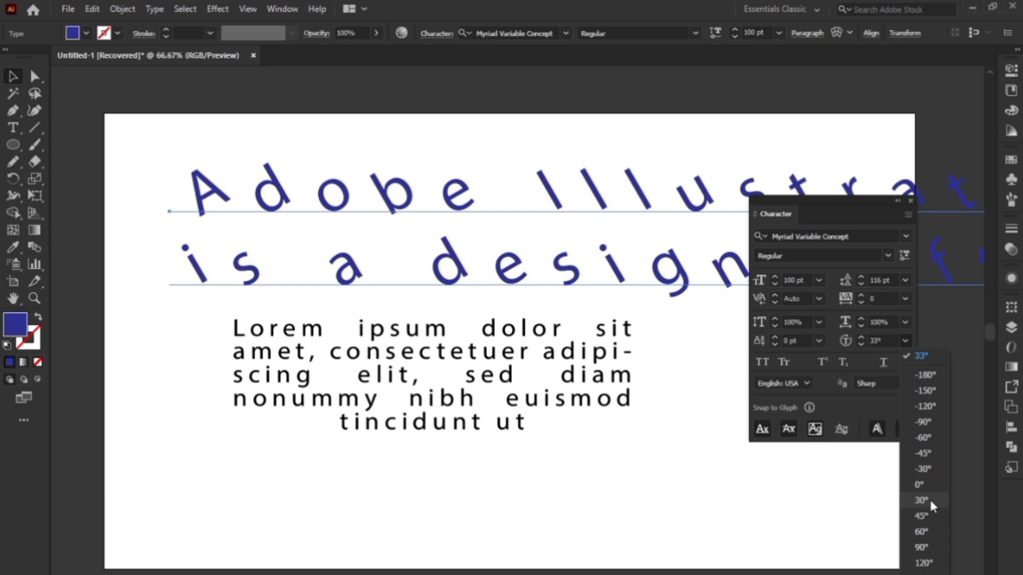
click(919, 484)
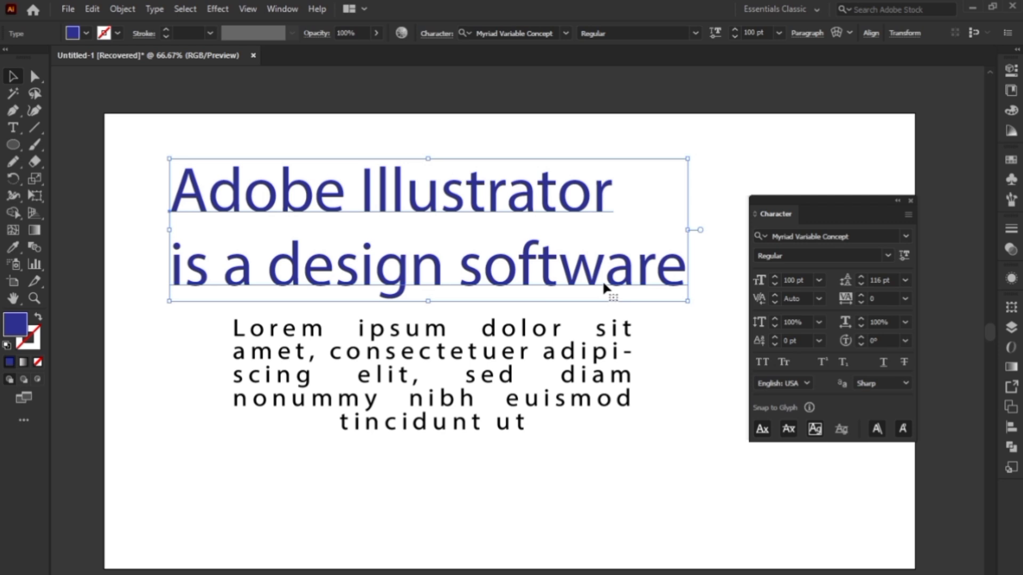
- Try All Caps and Small Caps on the blue heading, turning each style off again
click(759, 366)
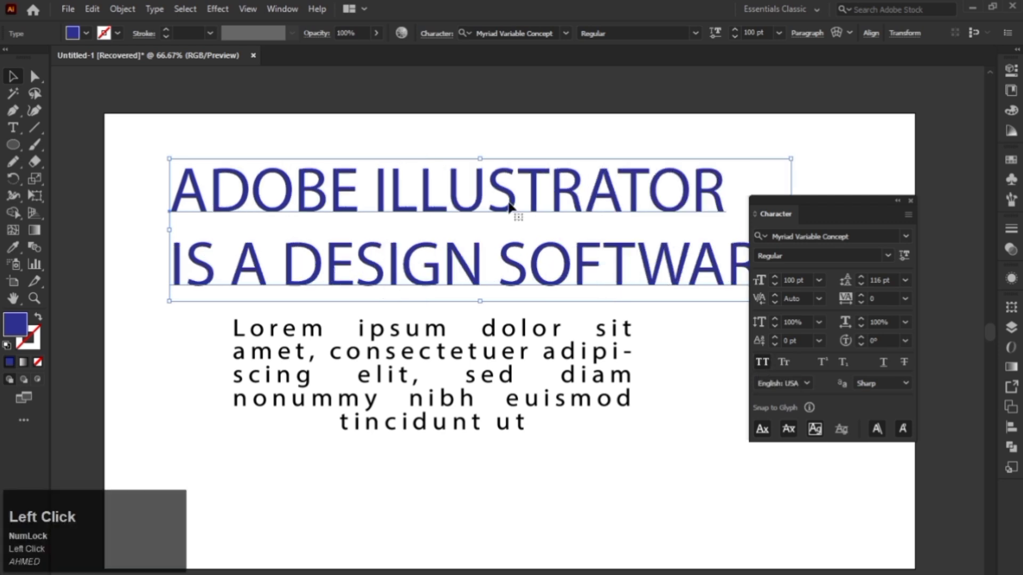
click(763, 362)
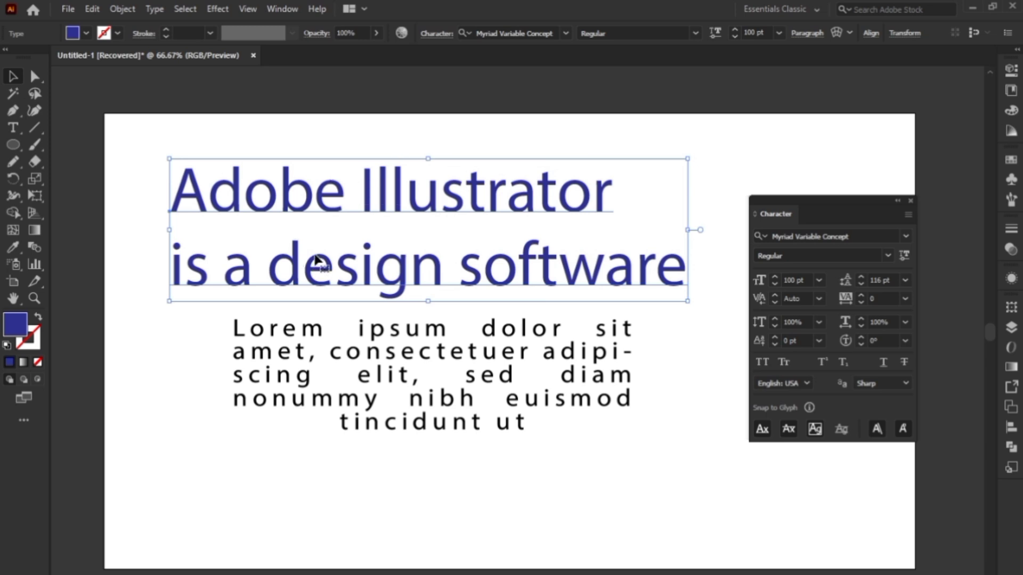
click(785, 361)
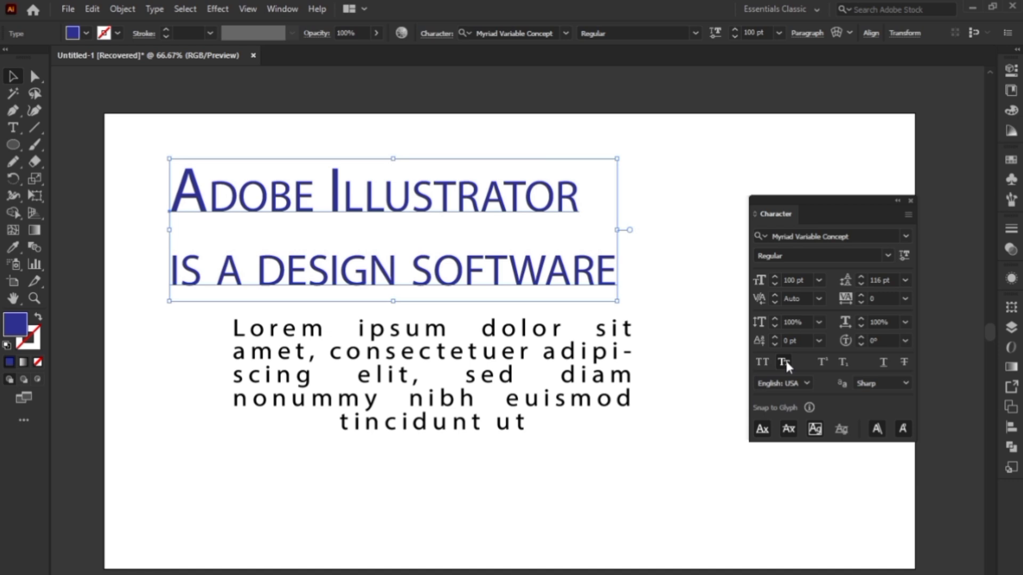
click(785, 360)
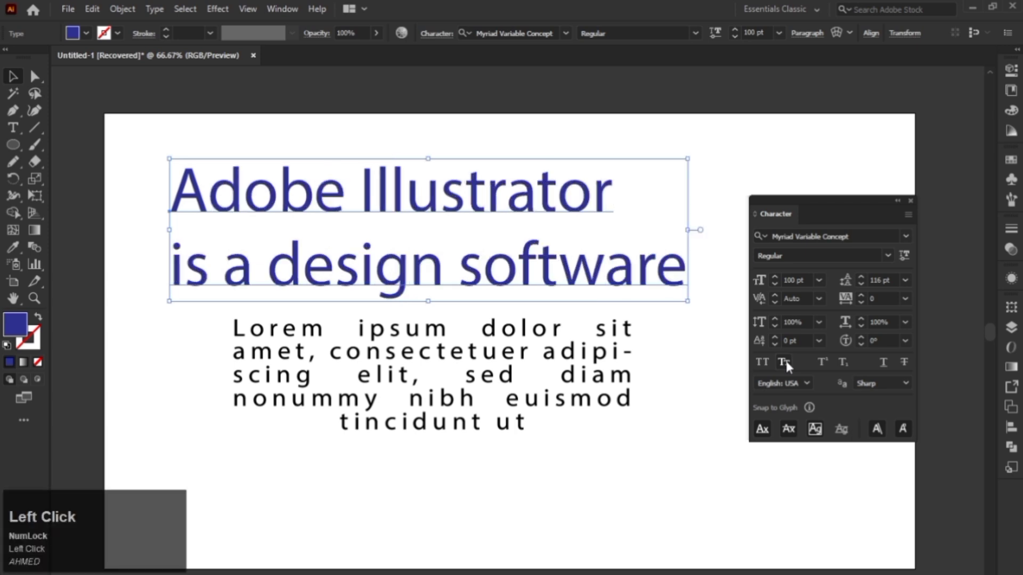
- Try underline, strikethrough and superscript on the blue heading, removing each style again
click(882, 363)
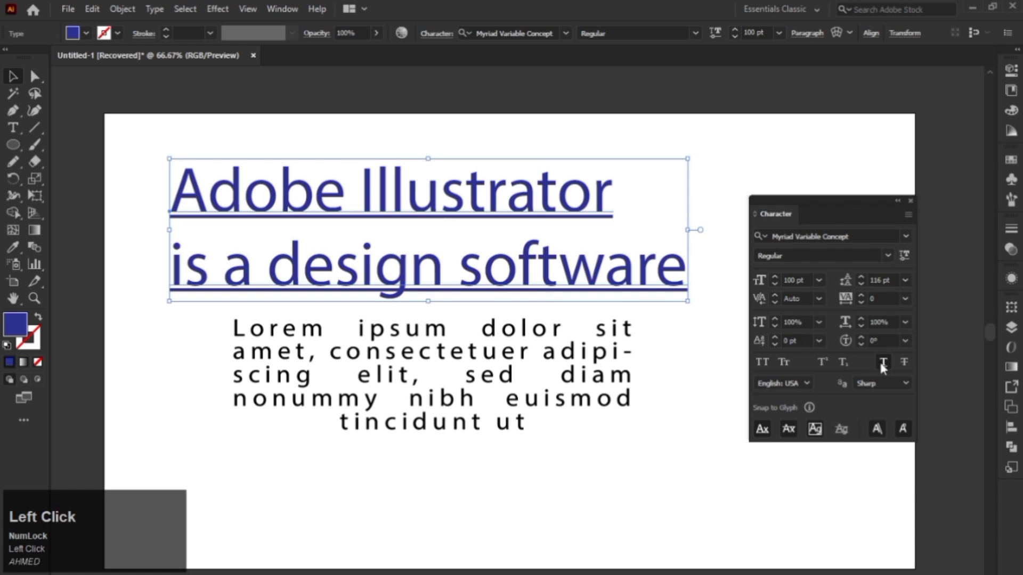
click(883, 363)
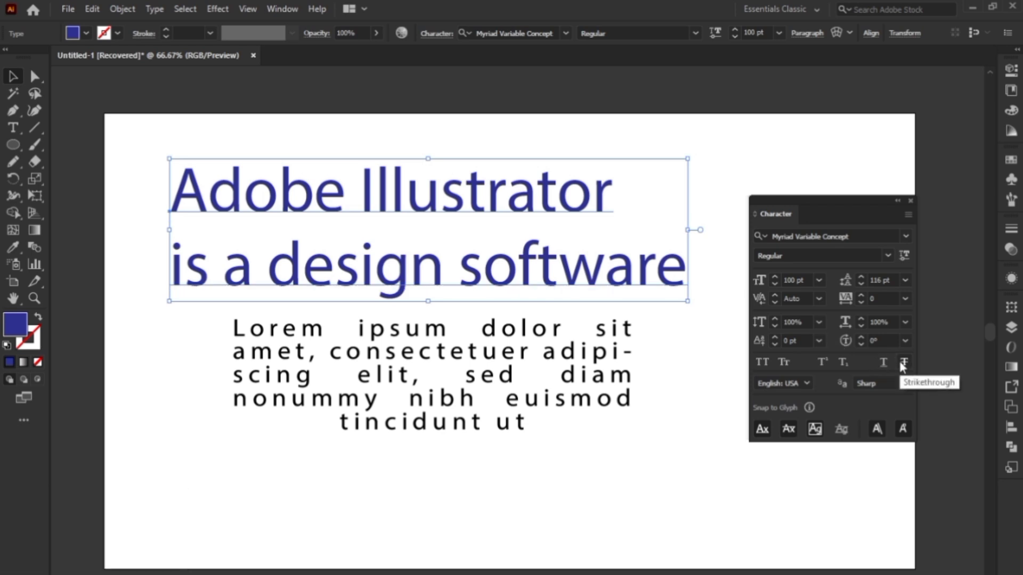
click(903, 363)
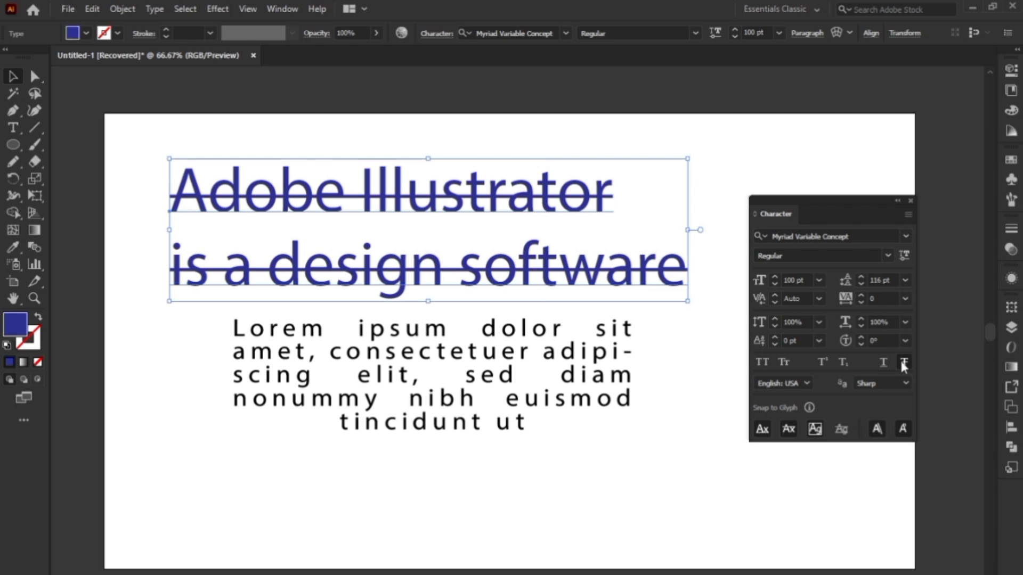
click(904, 363)
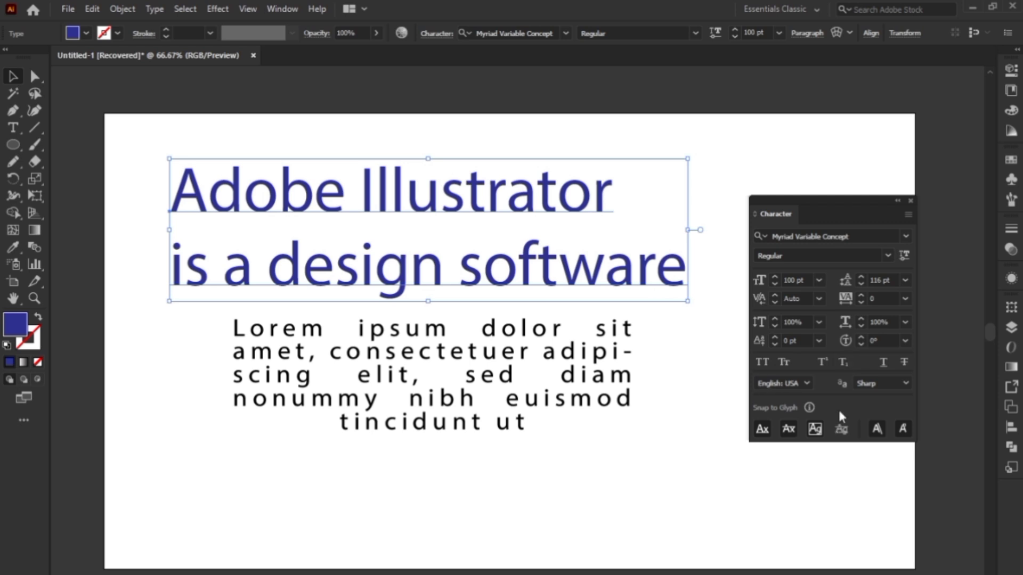
click(819, 363)
key(ctrl+z)
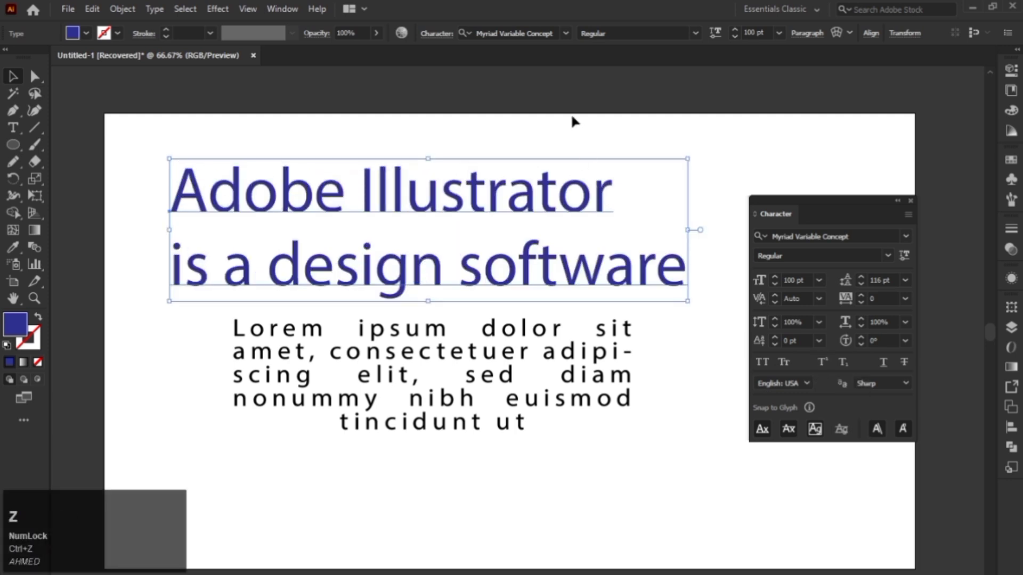
- Delete the blue heading and the placeholder paragraph, and add the point text "H2SO4" on the artboard
drag(569, 126, 422, 440)
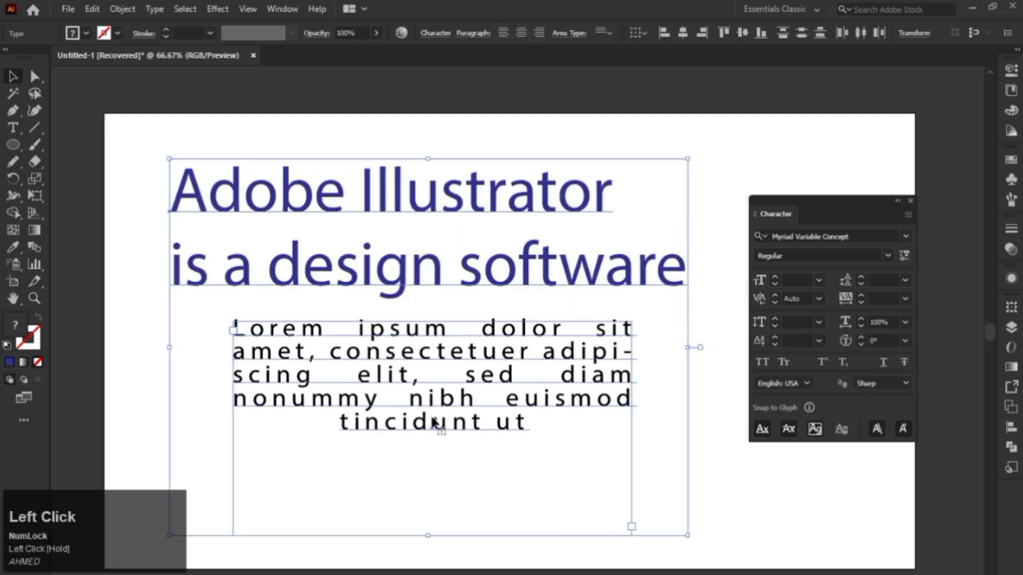
key(Delete)
click(7, 130)
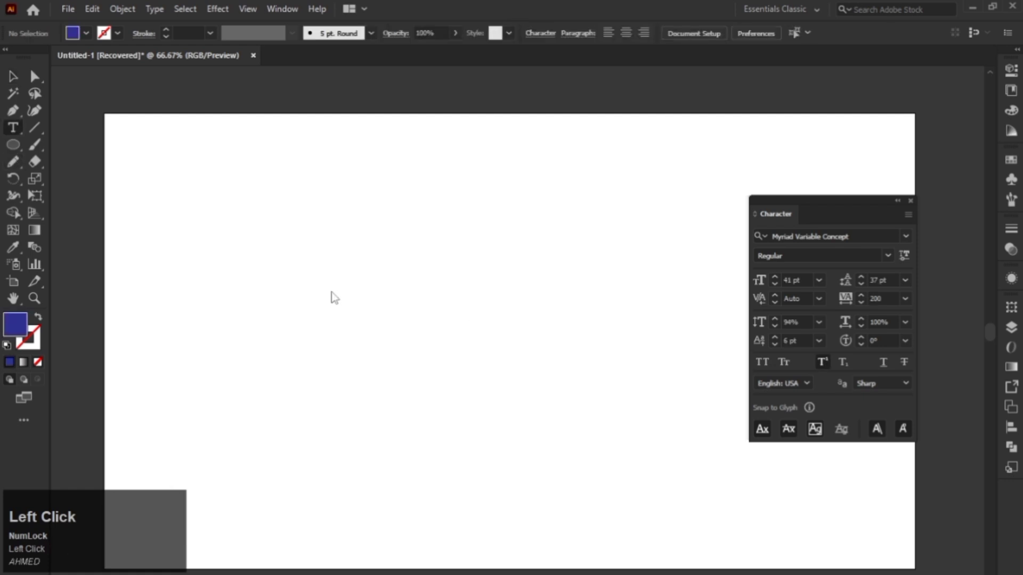
click(443, 263)
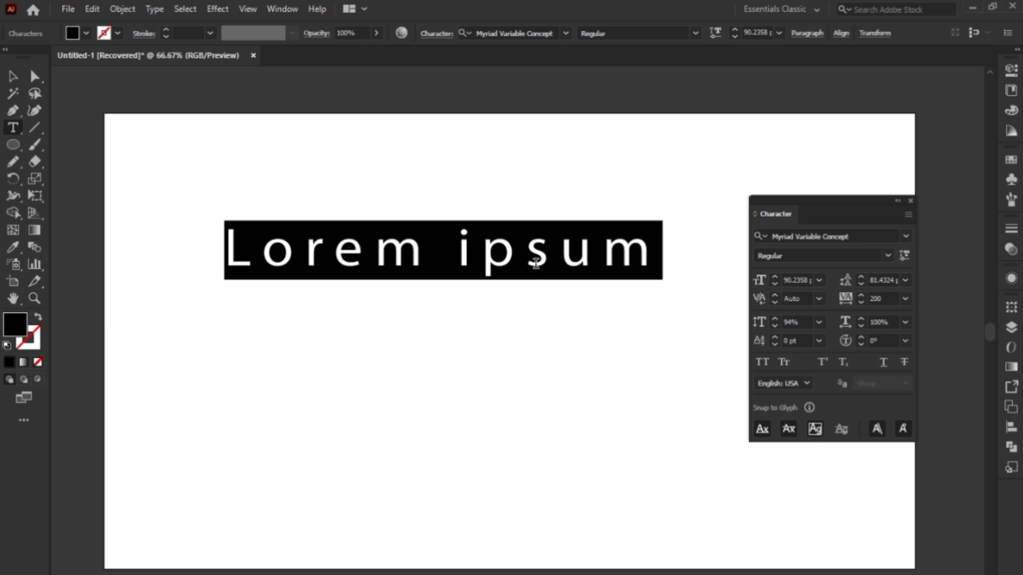
text(H)
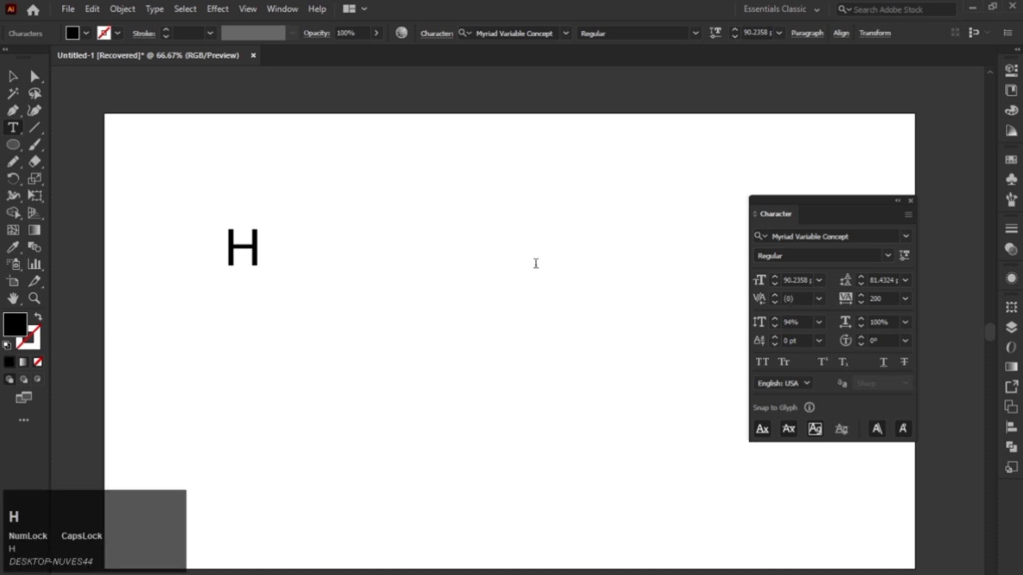
text(2SO)
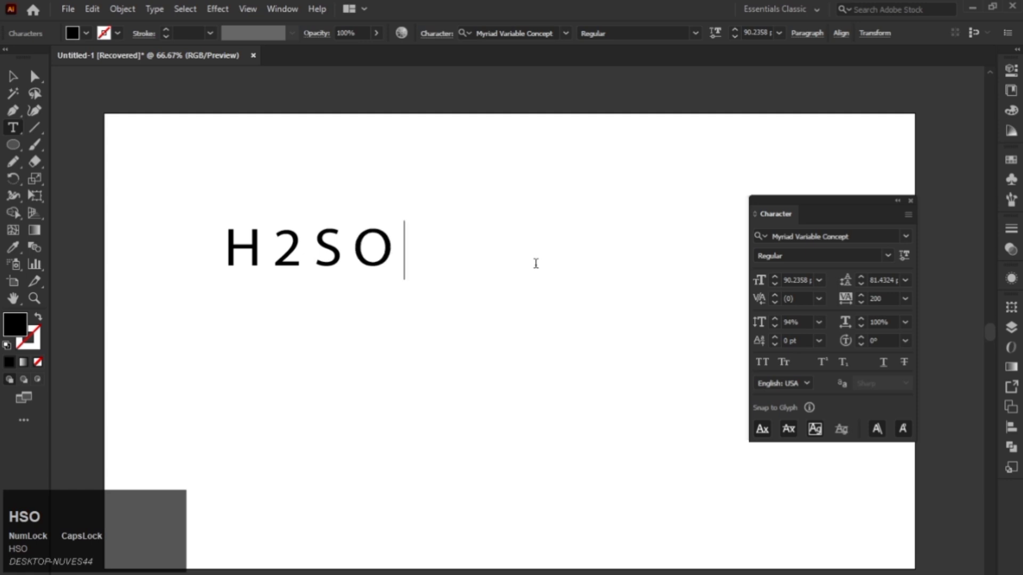
text(4)
- Enlarge the formula text to about 176 pt and format its 2 and 4 as subscripts
click(13, 76)
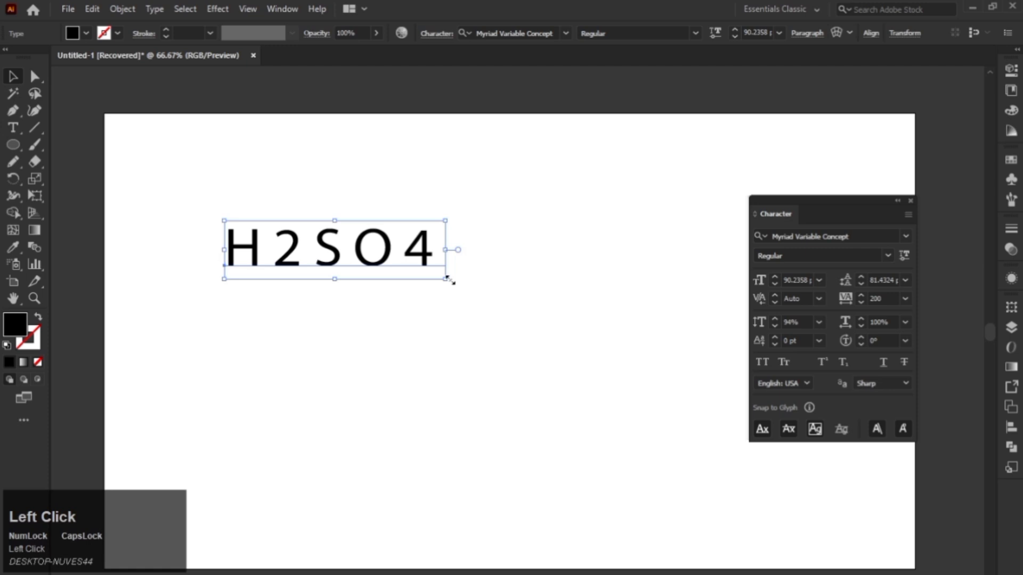
drag(446, 278, 654, 335)
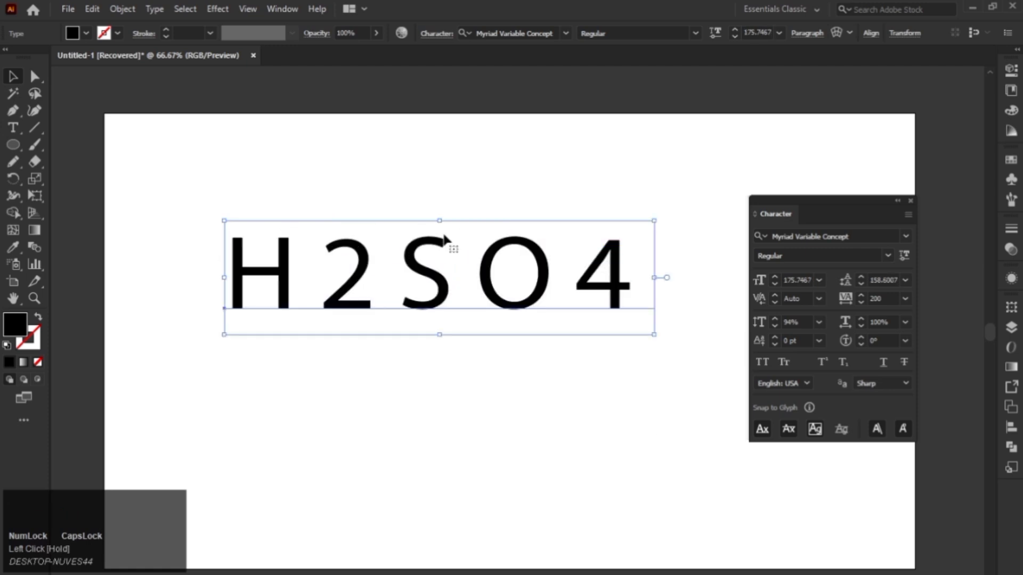
double_click(369, 267)
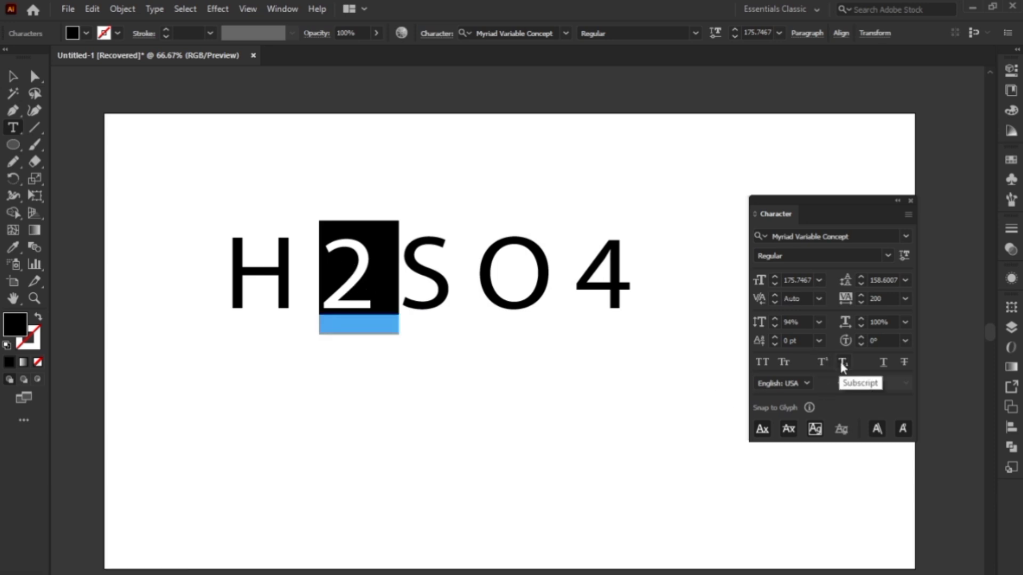
click(843, 363)
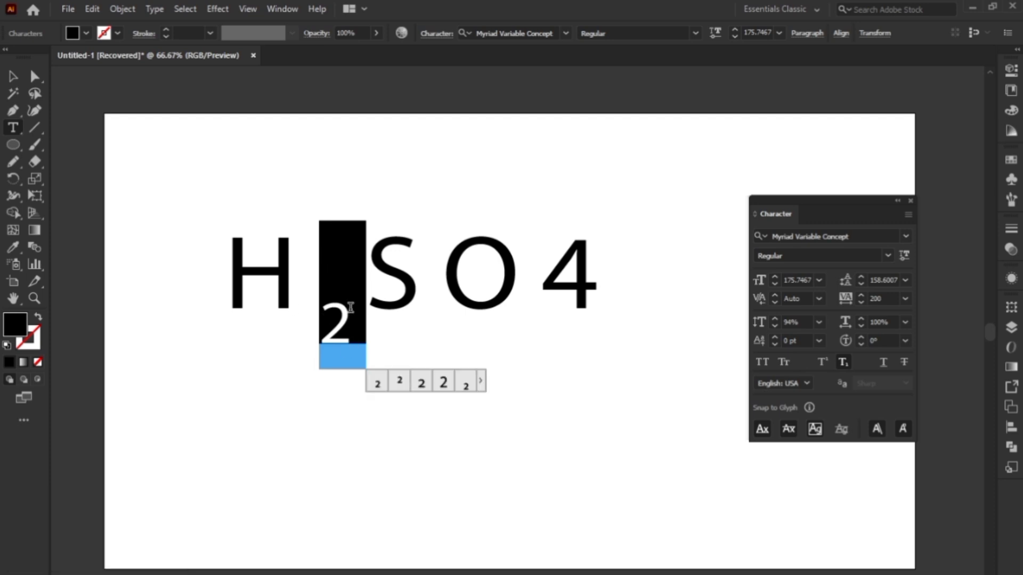
drag(581, 314, 527, 314)
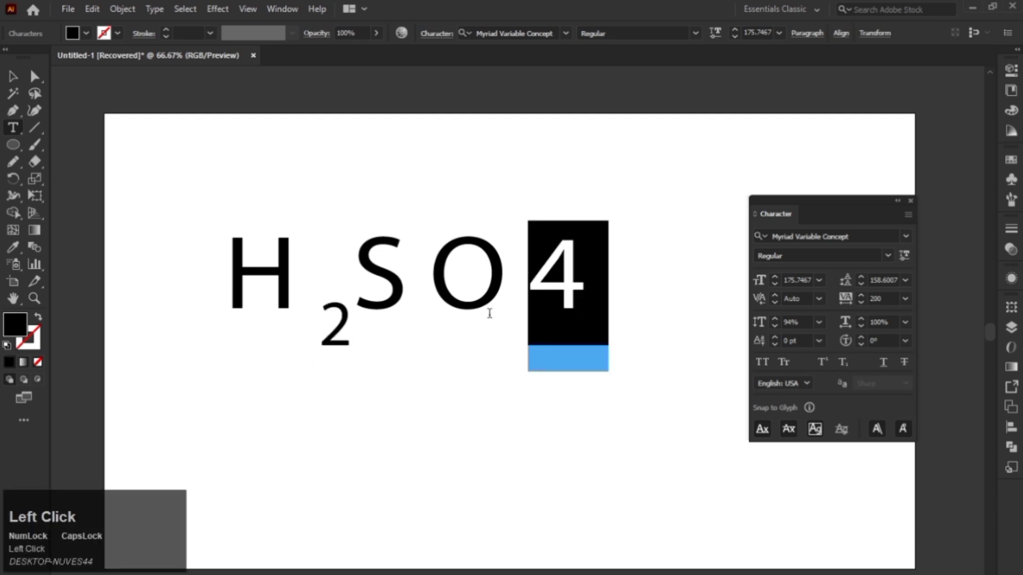
click(842, 363)
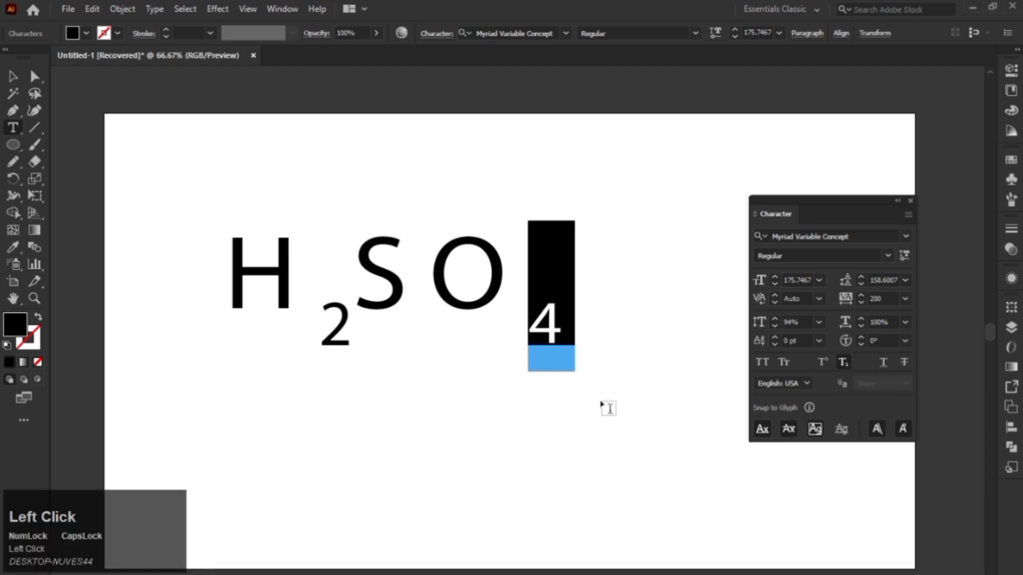
- Move the formula text toward the upper-left area of the artboard
click(21, 80)
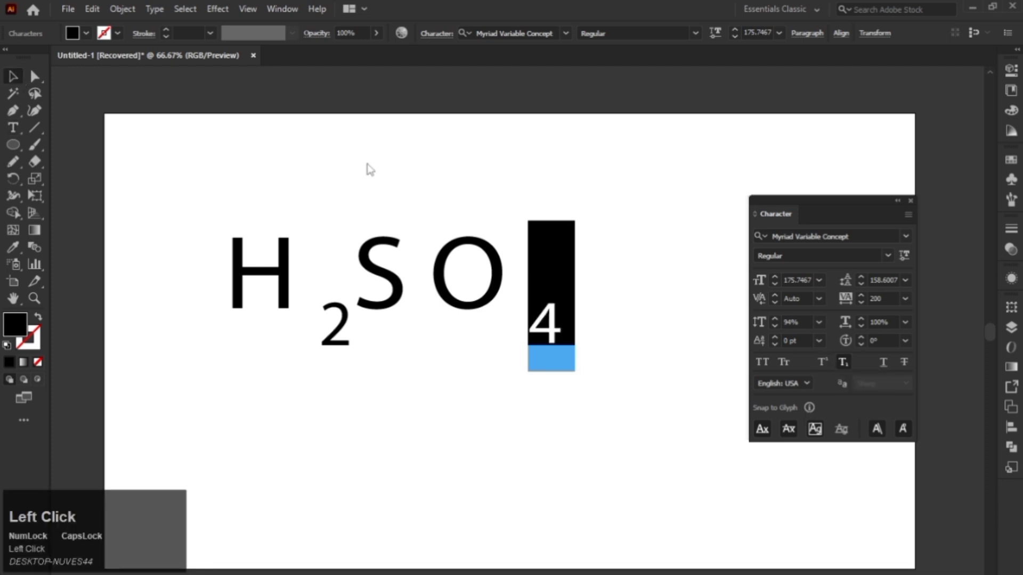
click(326, 152)
drag(394, 299, 333, 183)
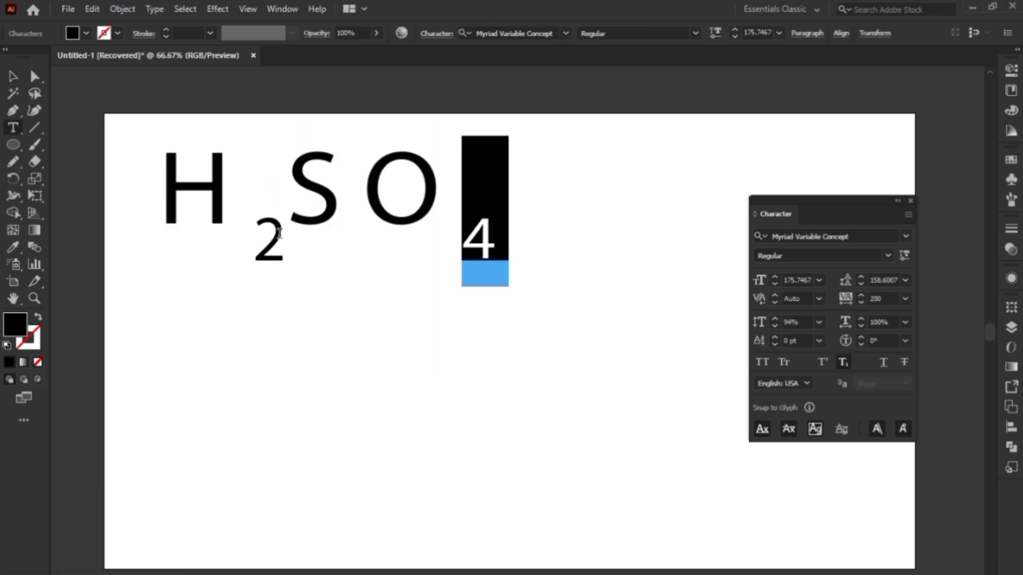
- Set the tracking of the whole formula text to 0
drag(279, 233, 271, 244)
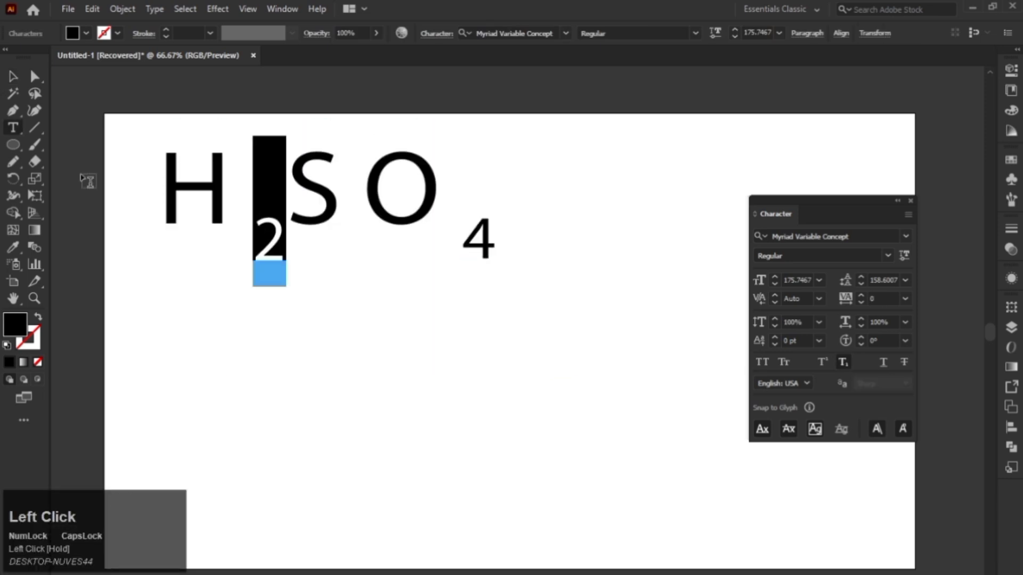
click(13, 77)
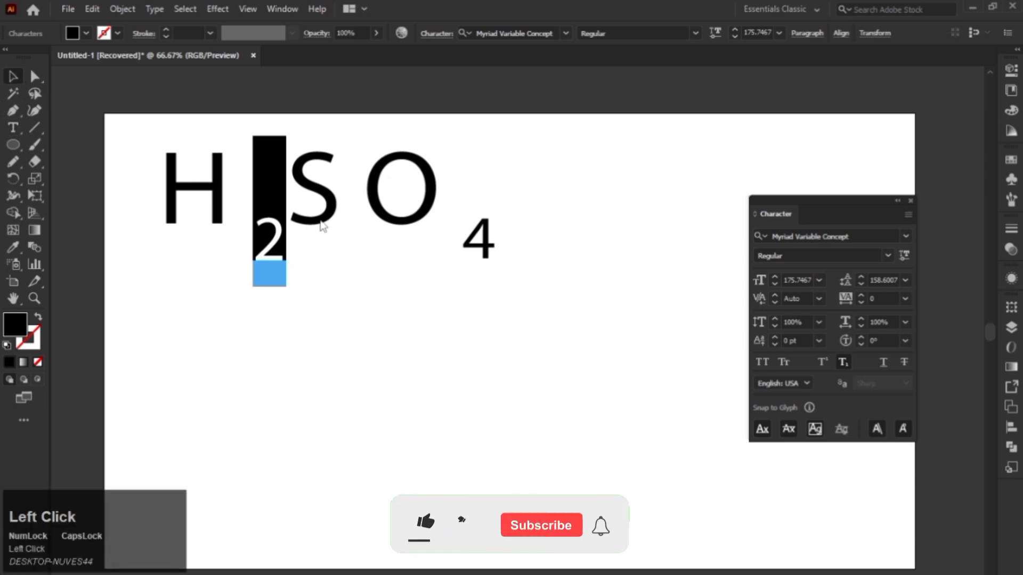
click(321, 219)
click(905, 299)
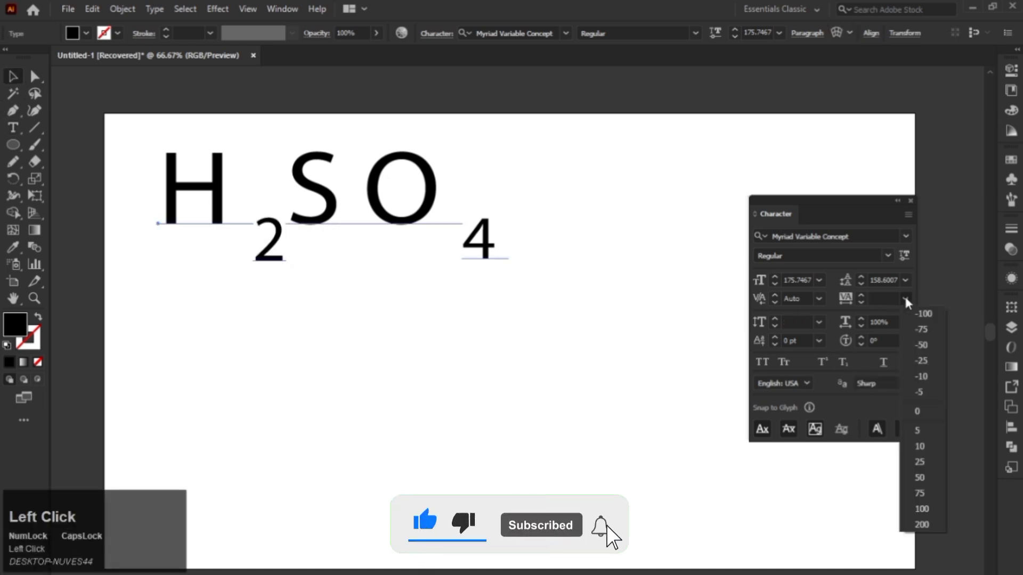
click(918, 411)
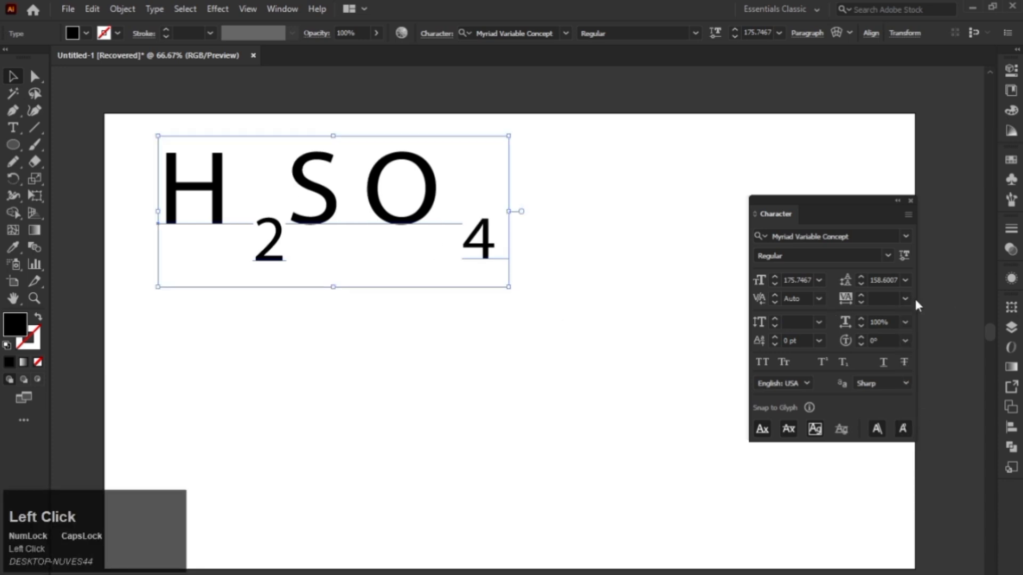
click(884, 298)
text(0)
key(Return)
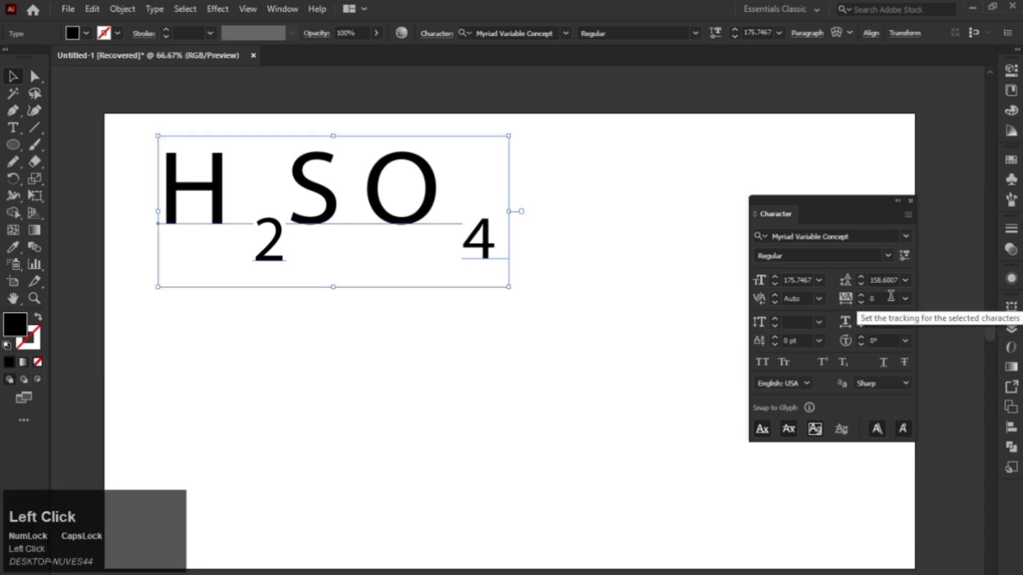
click(300, 163)
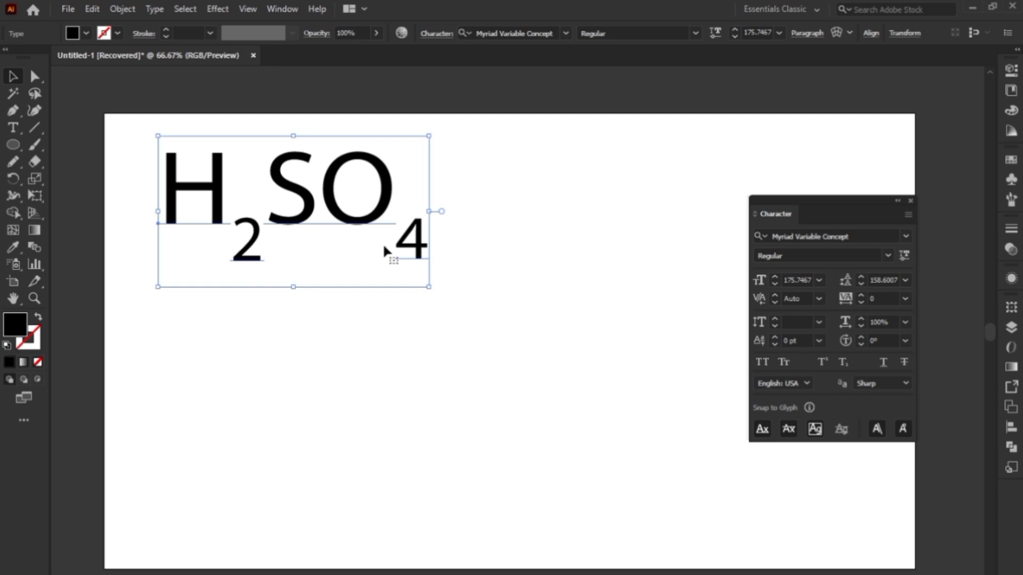
- Raise the formula's subscript 4 with a baseline shift of 40 pt
double_click(402, 246)
double_click(405, 244)
click(420, 245)
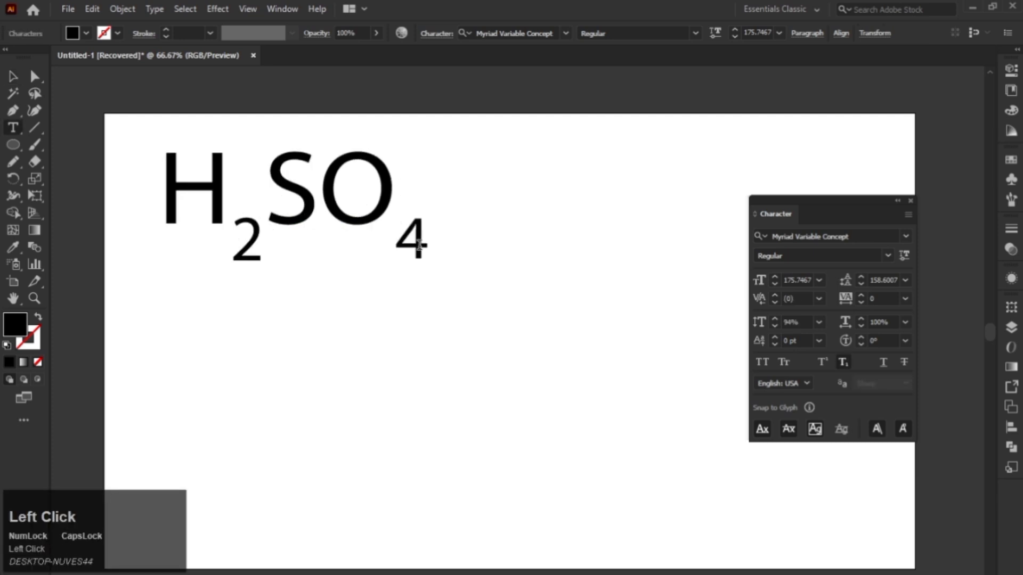
drag(426, 245, 395, 245)
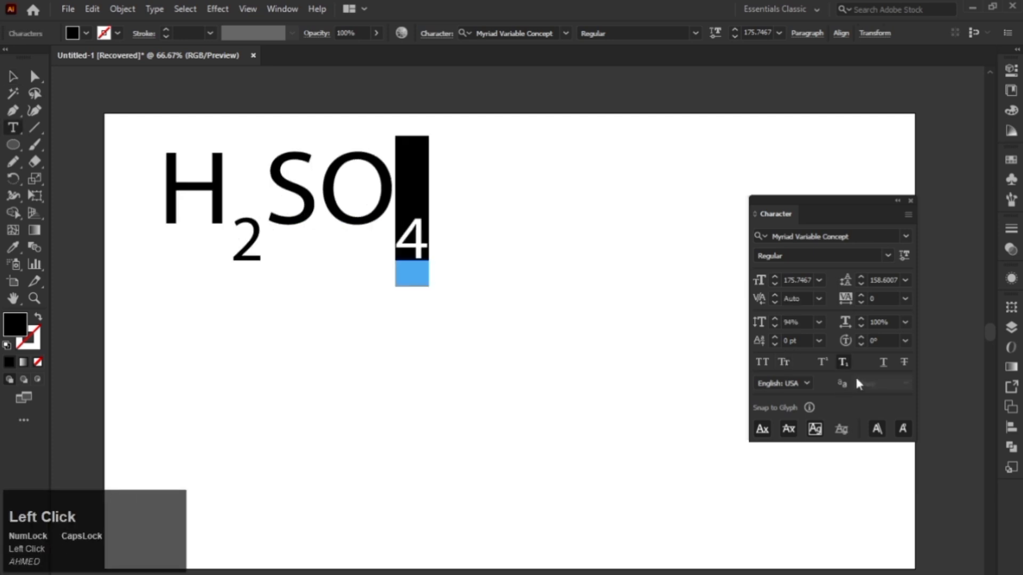
click(820, 341)
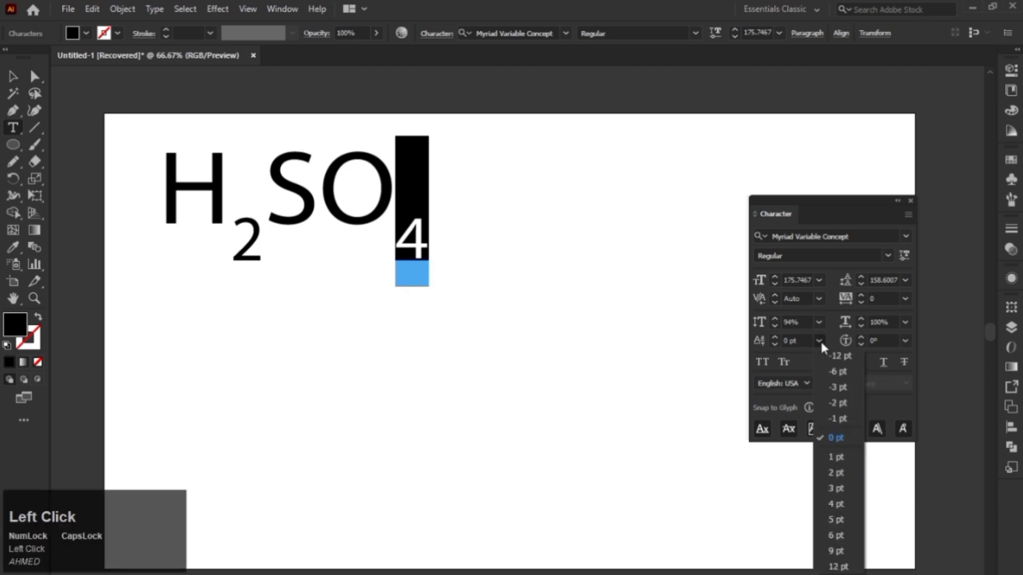
click(820, 340)
drag(777, 338, 776, 338)
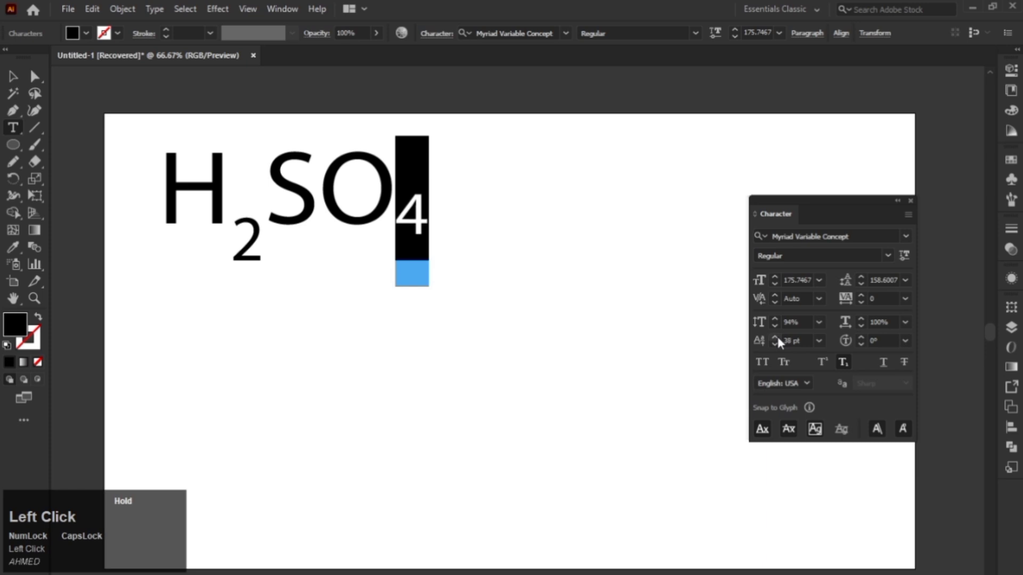
drag(262, 234, 243, 238)
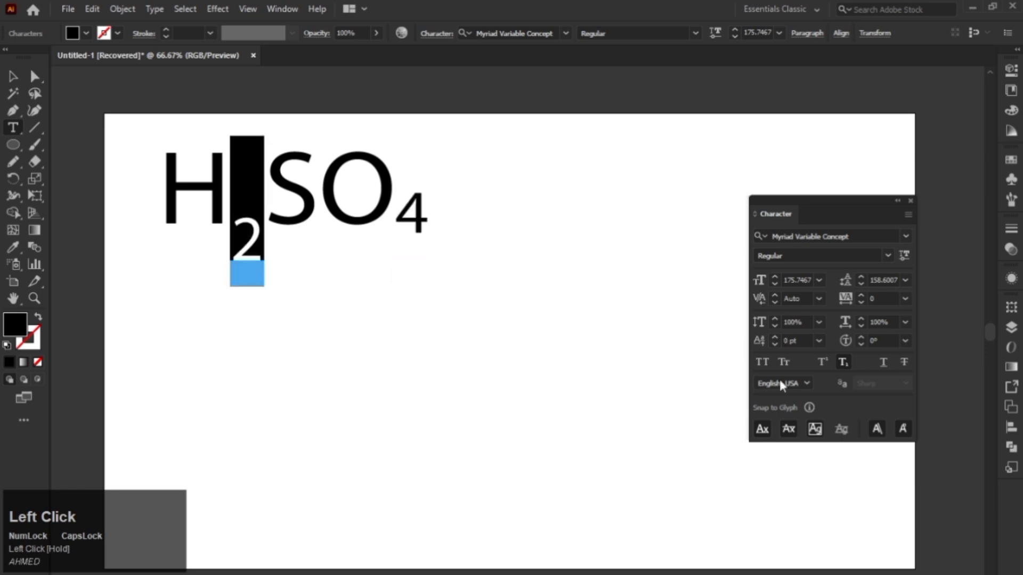
drag(423, 222, 406, 218)
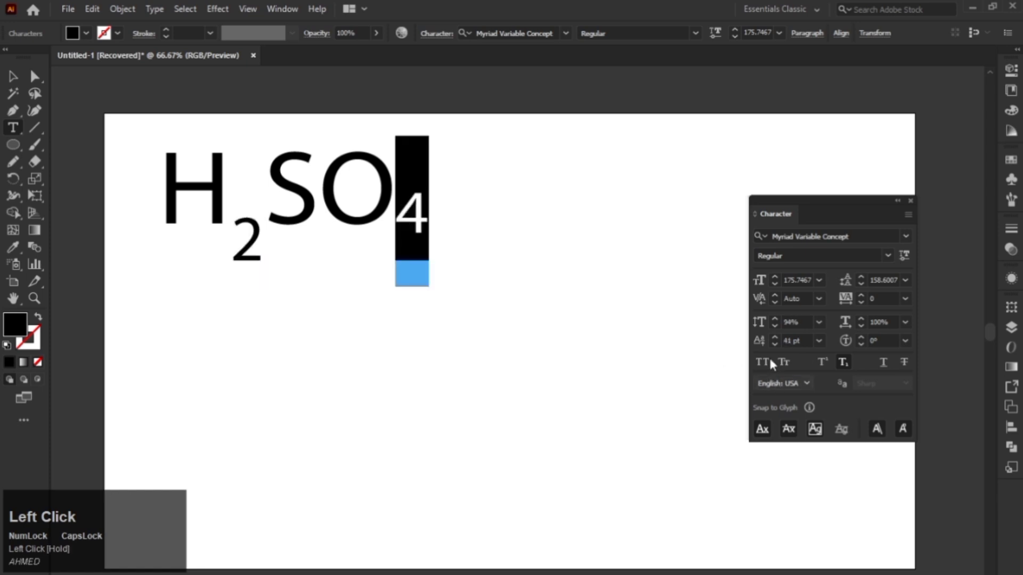
click(757, 343)
click(757, 344)
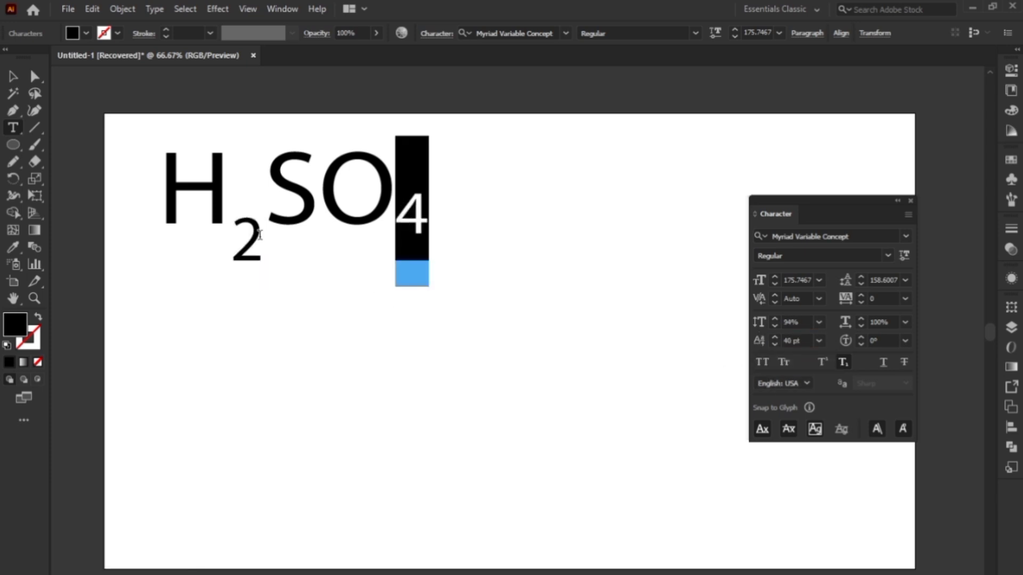
- Raise the formula's subscript 2 with a baseline shift of 40 pt and deselect the text
drag(264, 237, 233, 237)
click(759, 341)
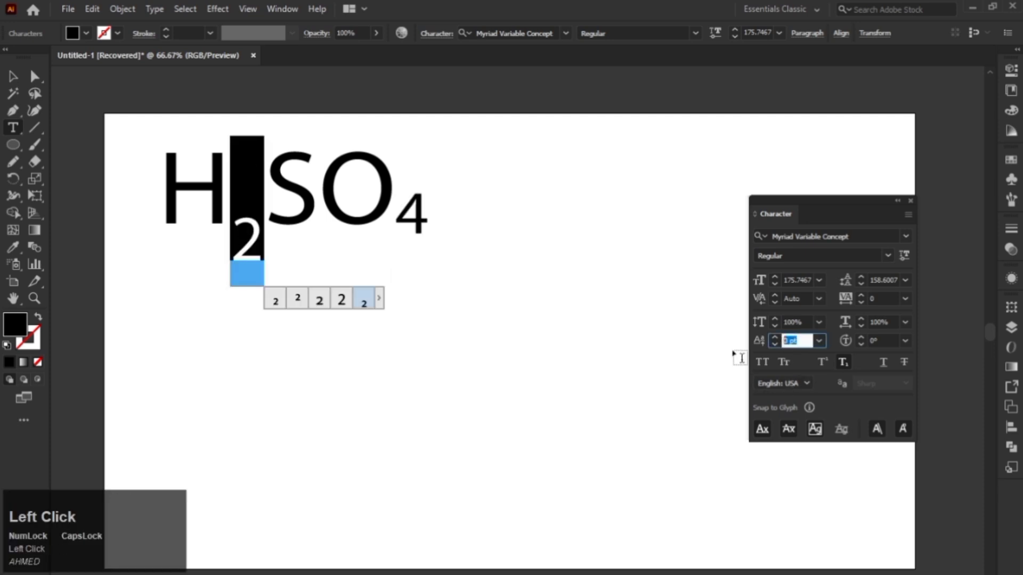
text(40)
key(Return)
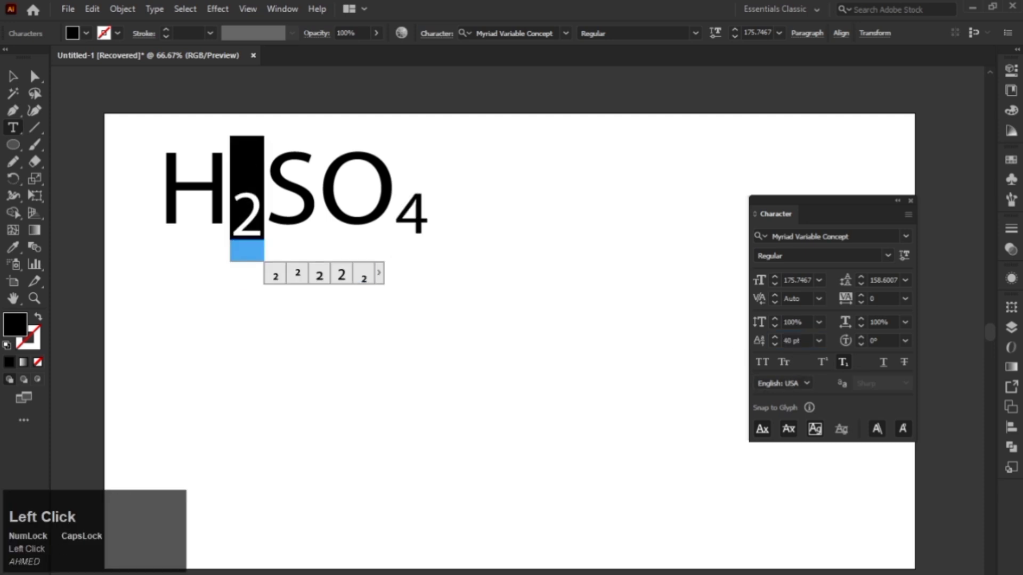
click(12, 74)
click(252, 296)
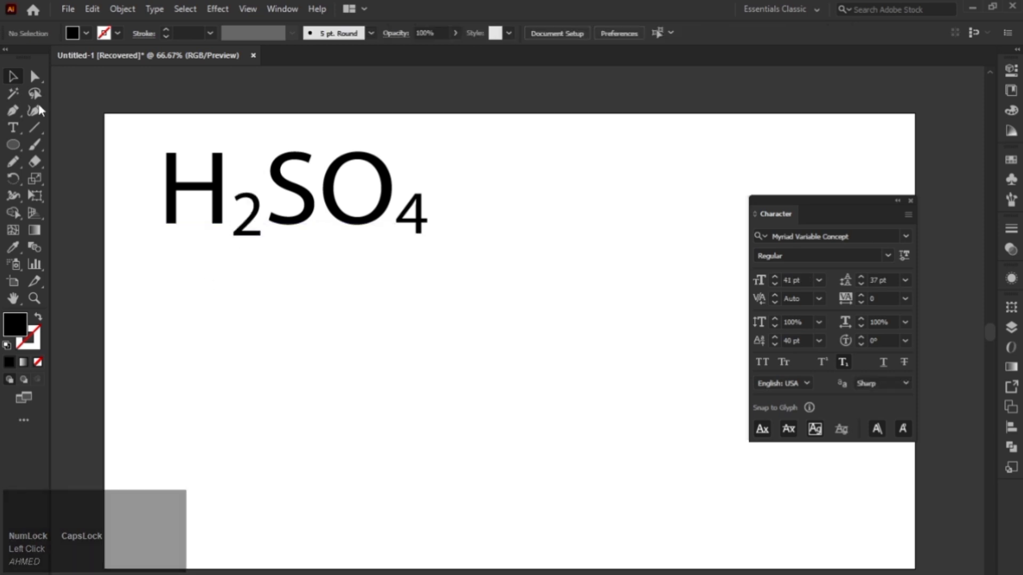
- Add a new point text reading 25 below the H2SO4 formula
click(19, 129)
click(332, 334)
click(13, 75)
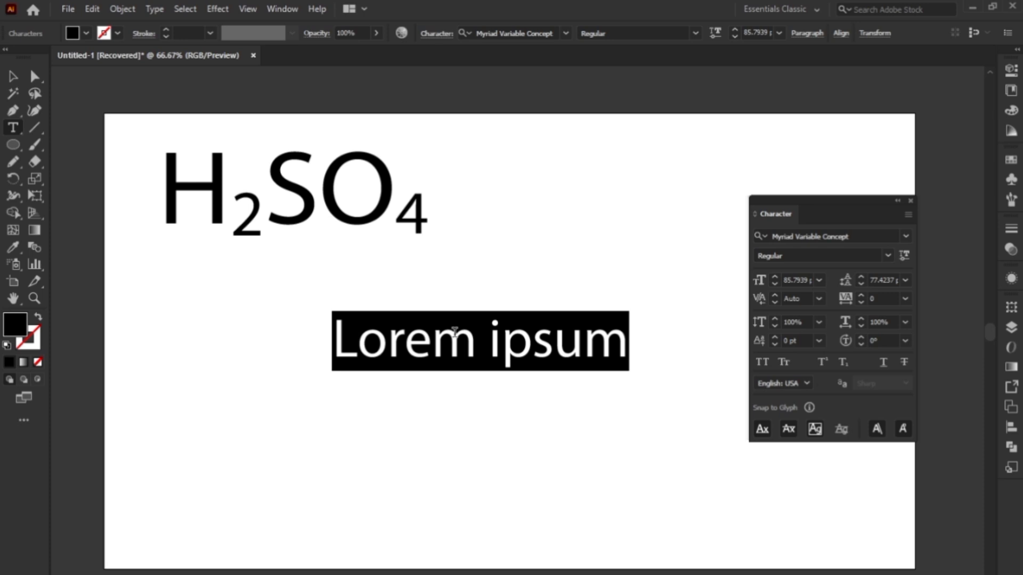
text(25)
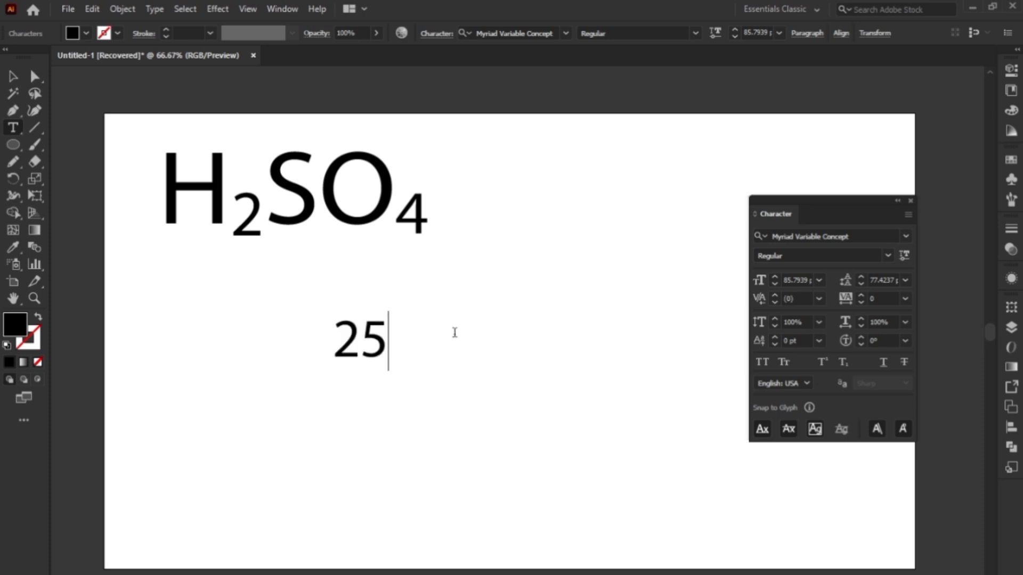
text(3)
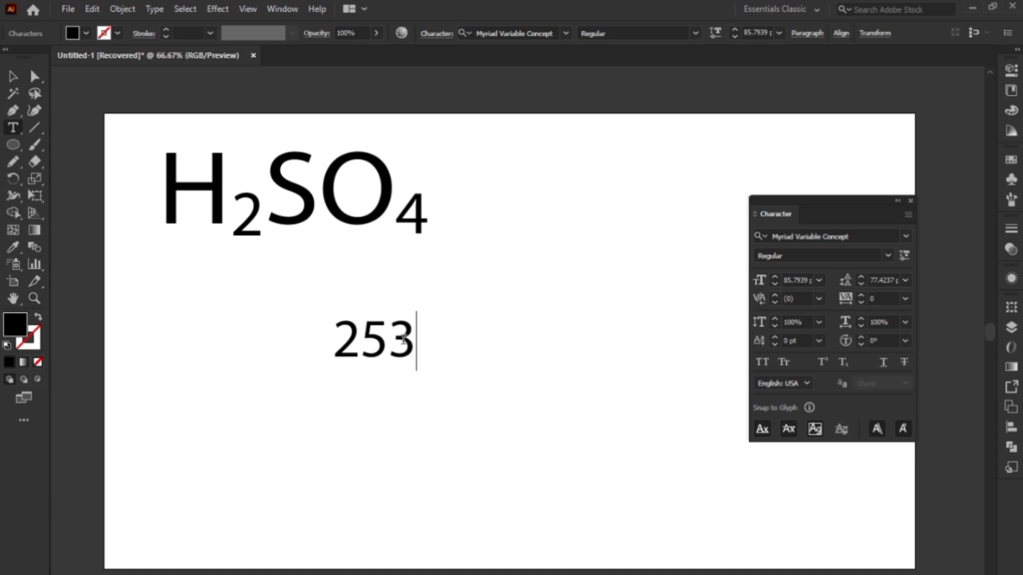
drag(394, 341, 371, 335)
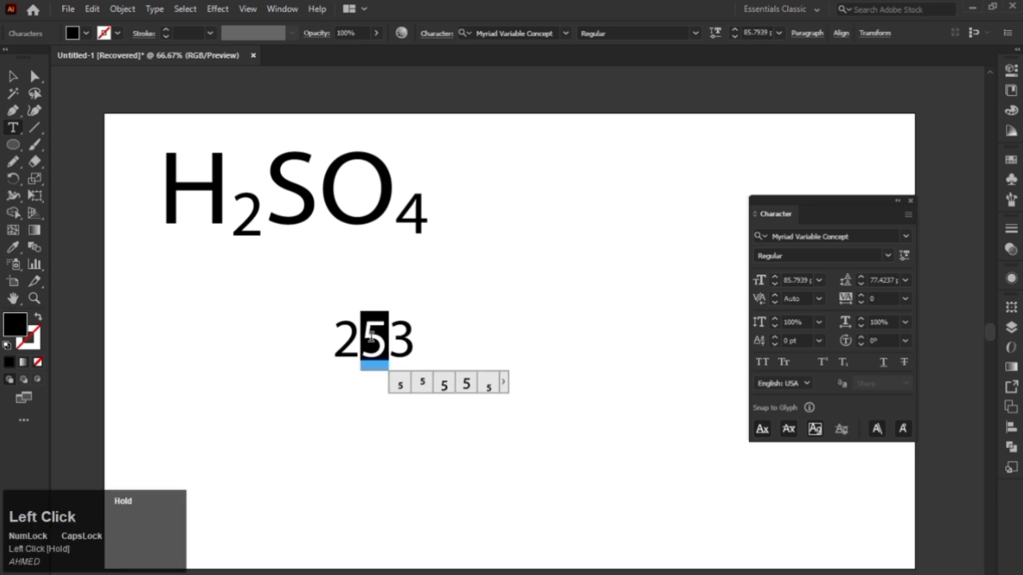
key(Right)
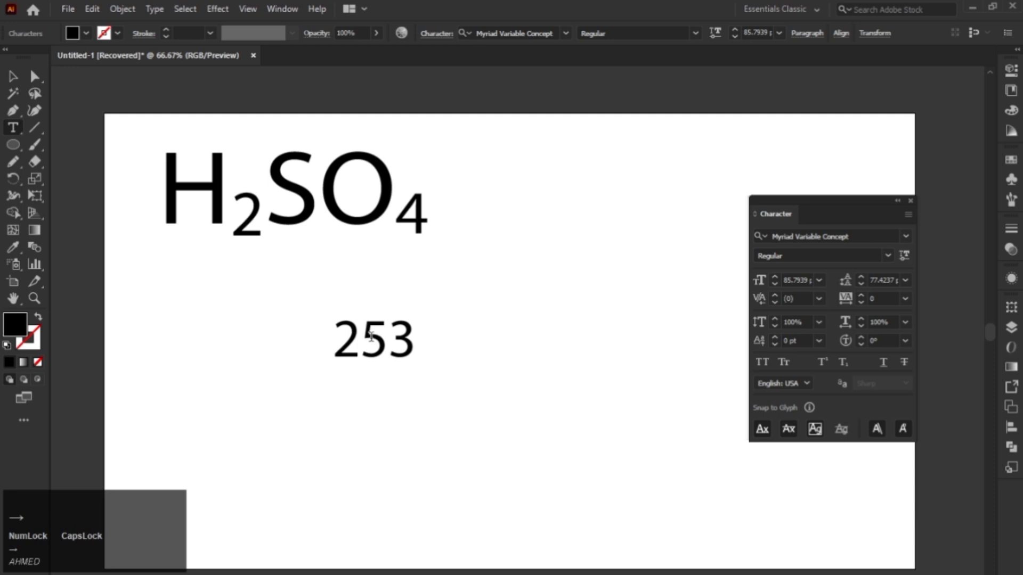
key(Delete)
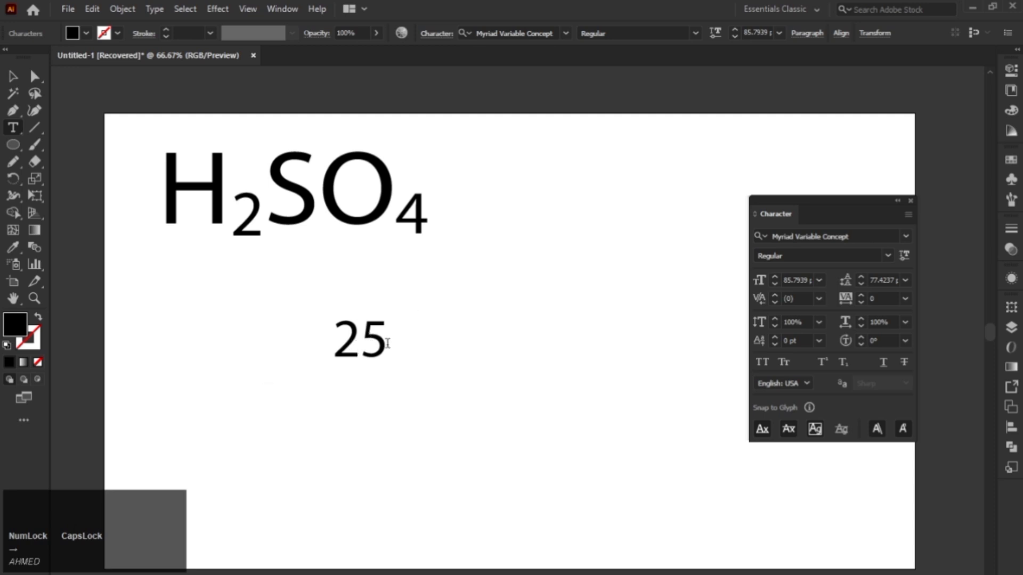
- Enlarge the text 25 to about 248 pt
click(13, 76)
click(388, 362)
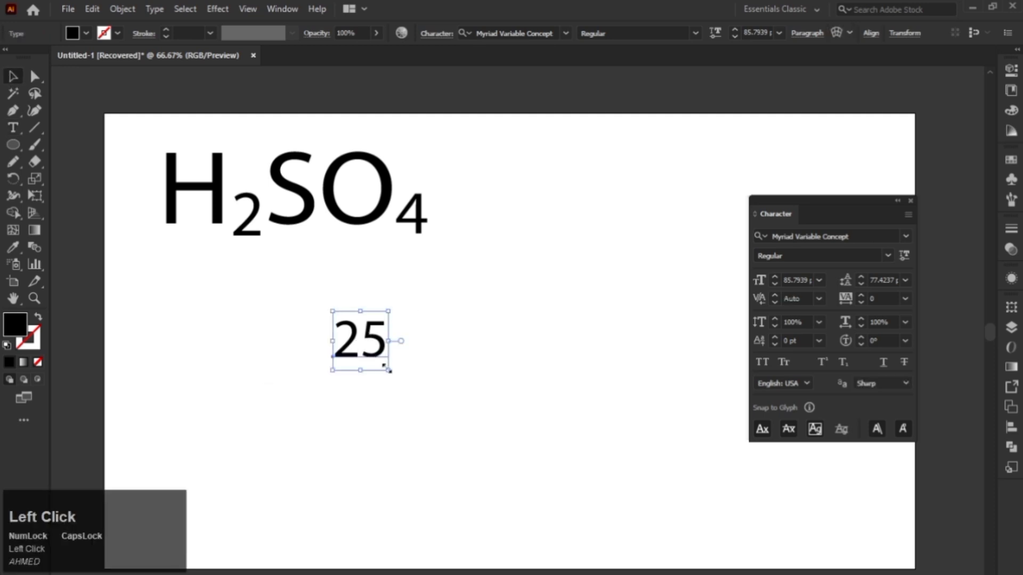
drag(388, 363, 471, 379)
- Format the 5 in the text 25 as a superscript
double_click(429, 385)
double_click(428, 384)
click(428, 384)
click(441, 381)
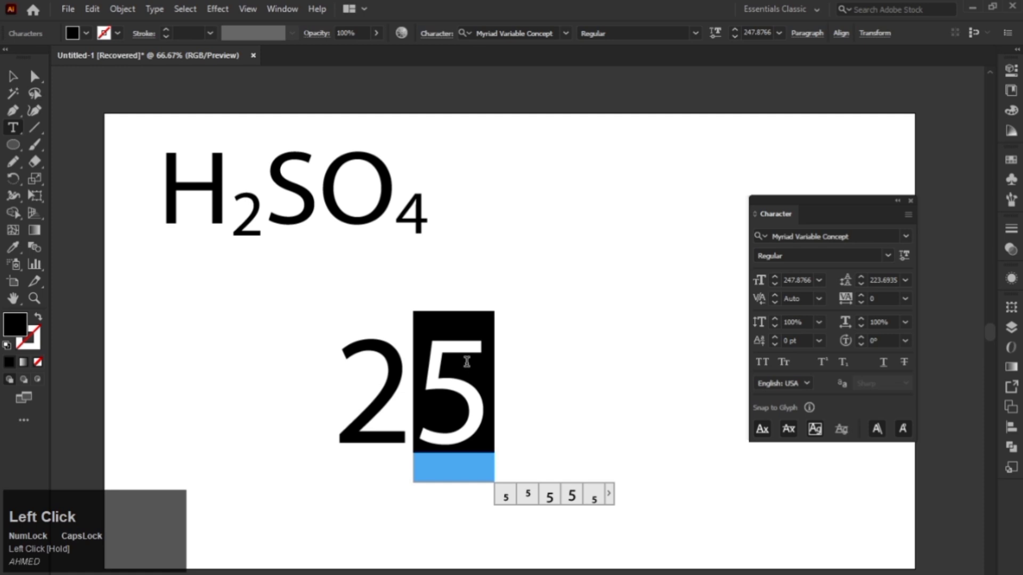
click(822, 362)
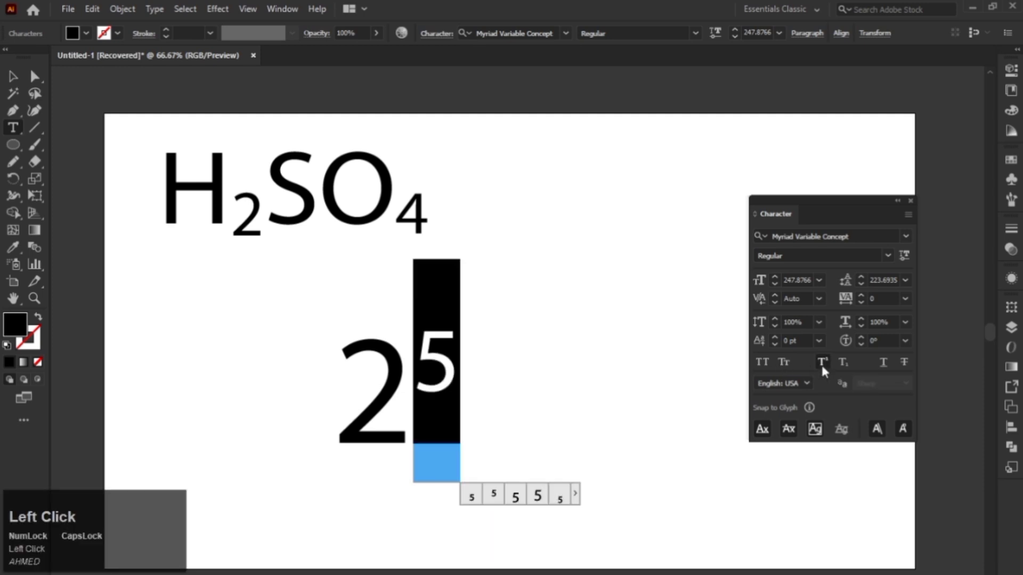
click(13, 77)
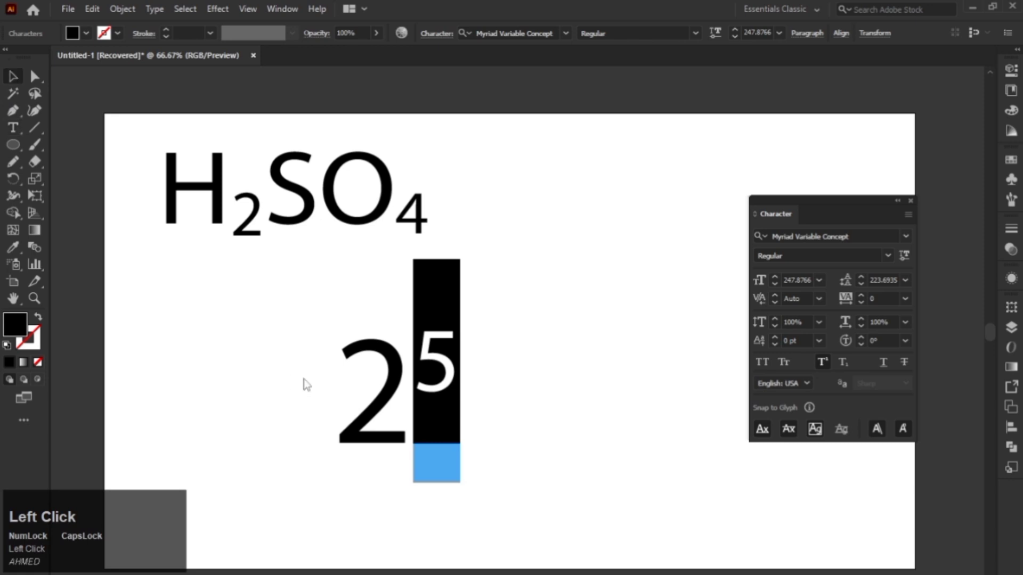
click(290, 327)
- Scale the 2 to the power of 5 text down to about 101 pt and place it to the lower right of the formula
drag(293, 328, 522, 514)
drag(315, 299, 518, 481)
drag(461, 260, 385, 391)
drag(363, 436, 521, 296)
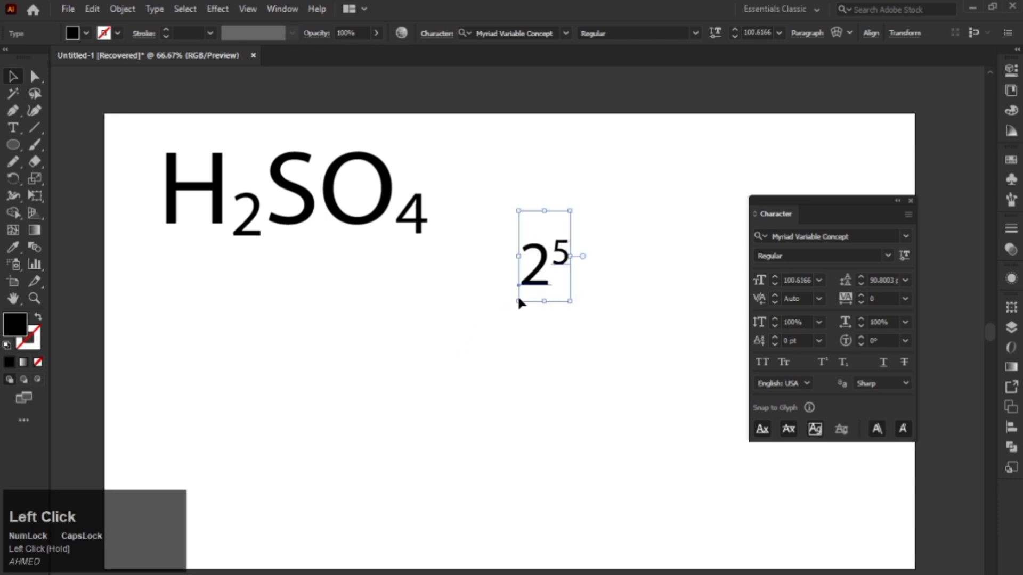
click(478, 305)
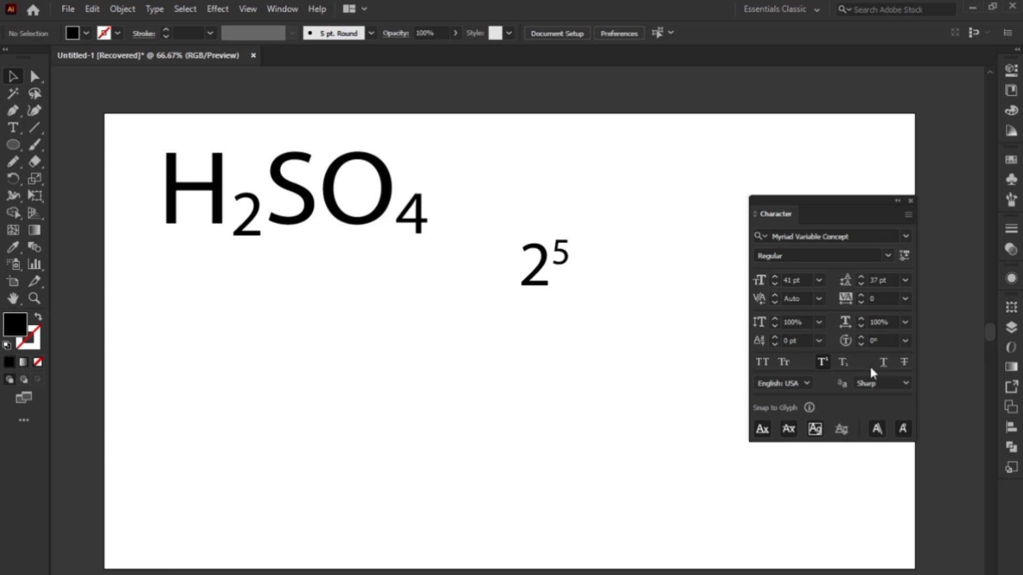
key(ctrl+a)
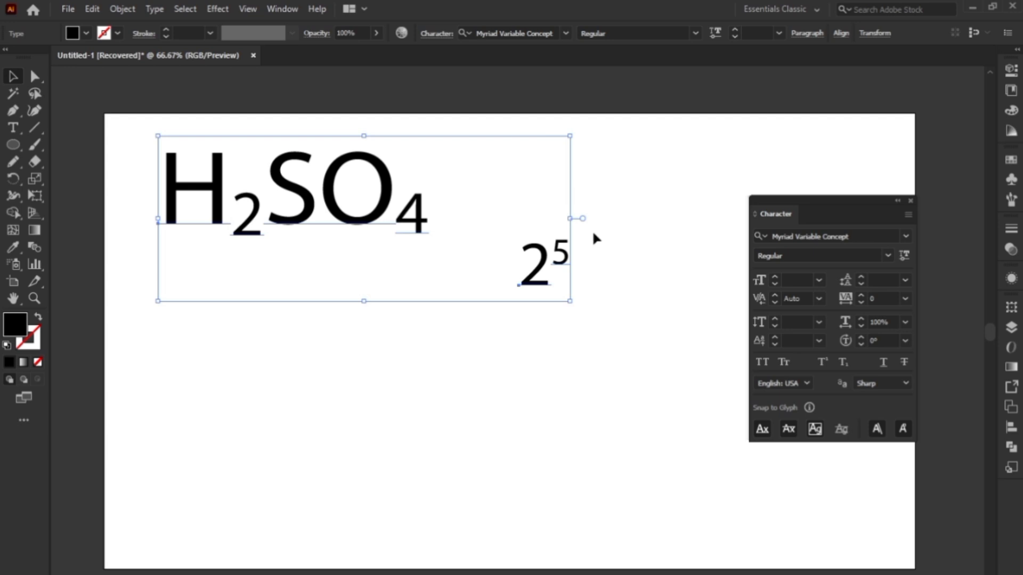
click(15, 80)
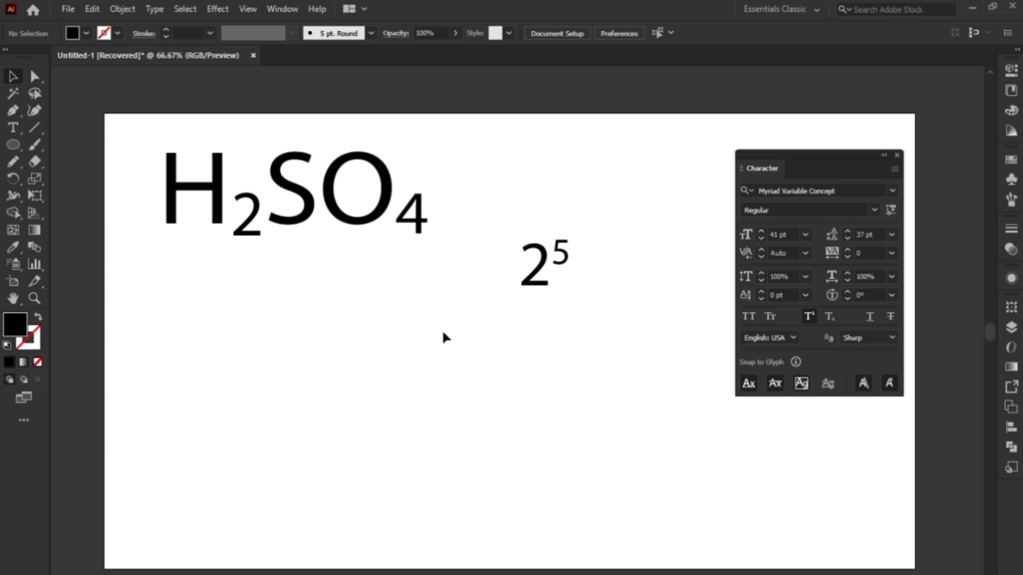
drag(302, 126, 330, 168)
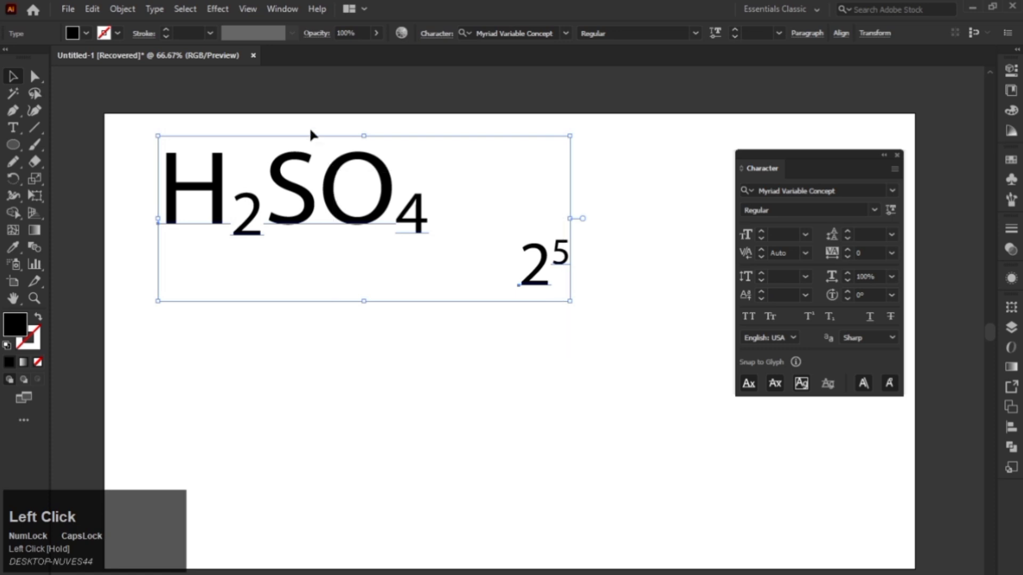
click(310, 134)
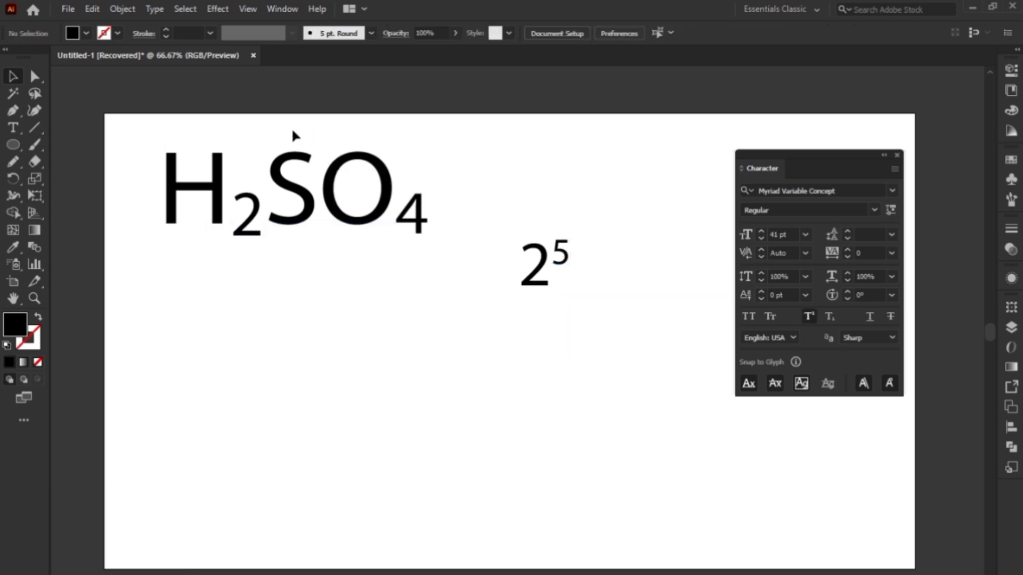